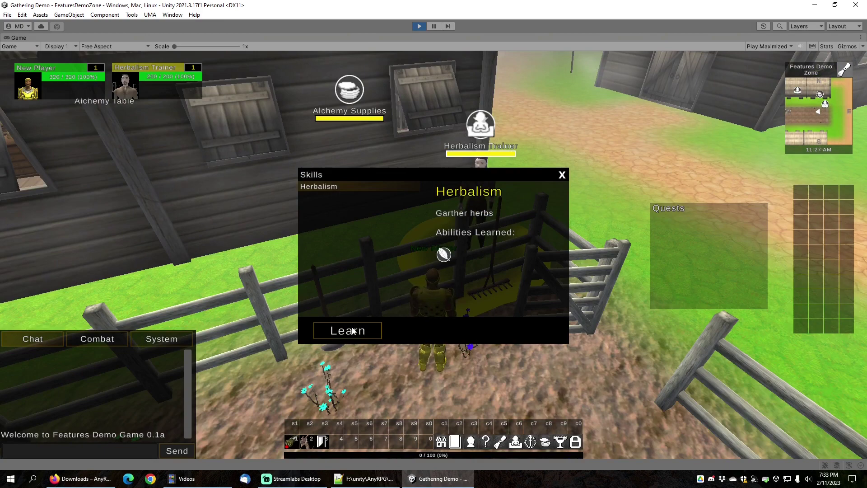
Step: In the running demo, learn the Herbalism skill from the trainer and gather from the purple flower and the pond fish
click(351, 329)
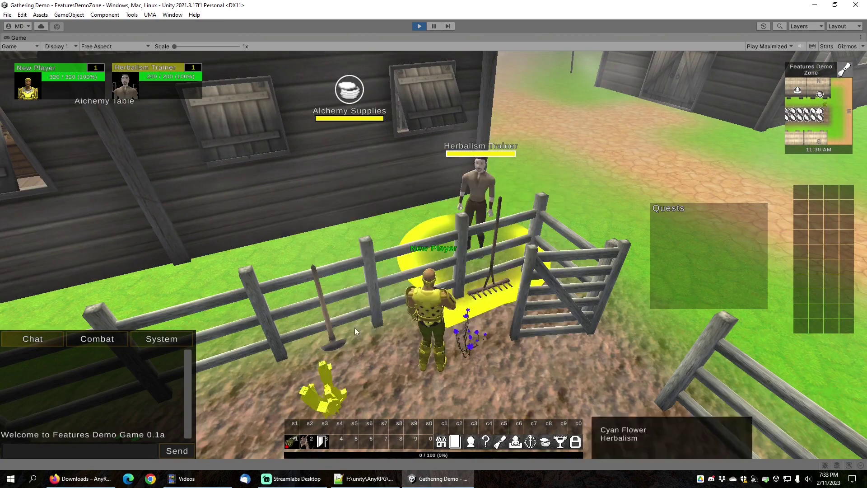
click(480, 349)
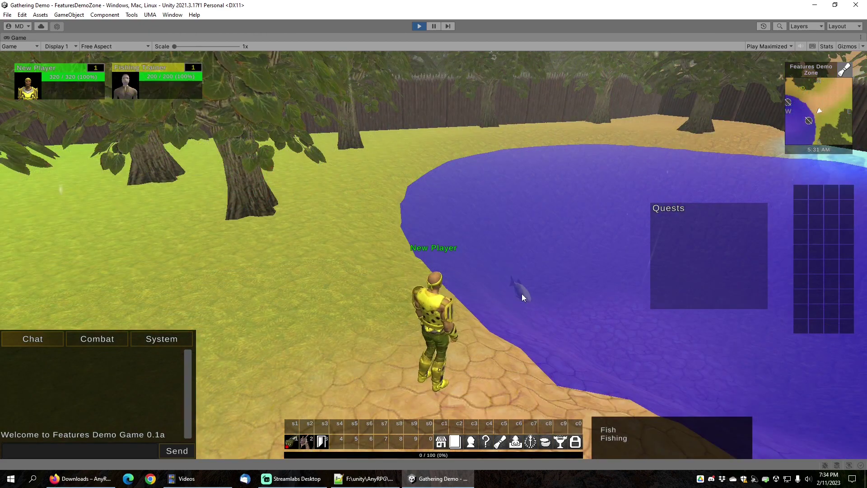
click(521, 293)
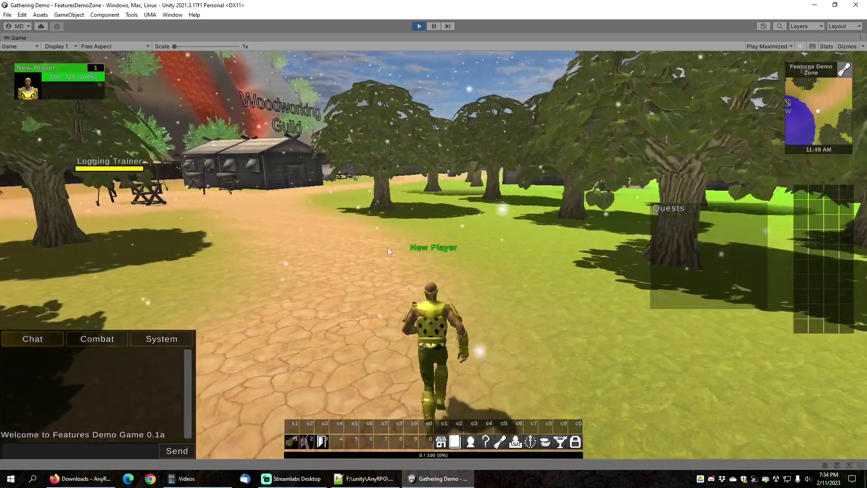
Step: Run the player character along the path toward the Logging Trainer and the Woodworking Guild
key(w)
key(w)
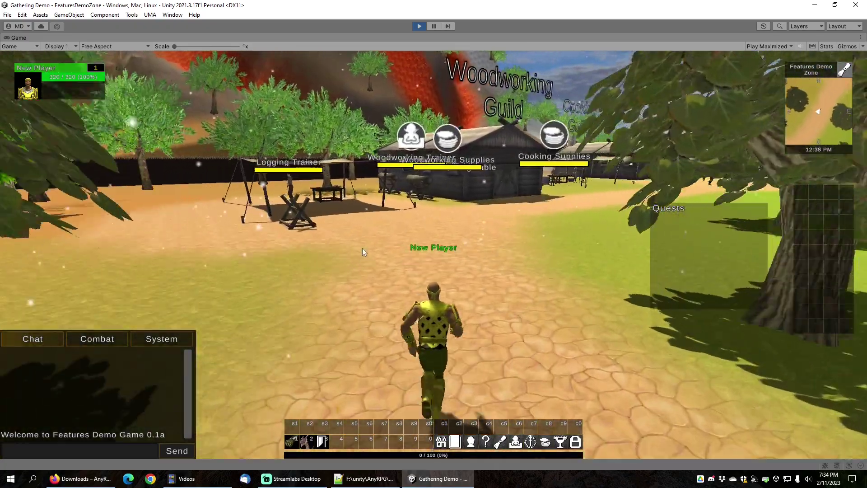
key(d)
key(w)
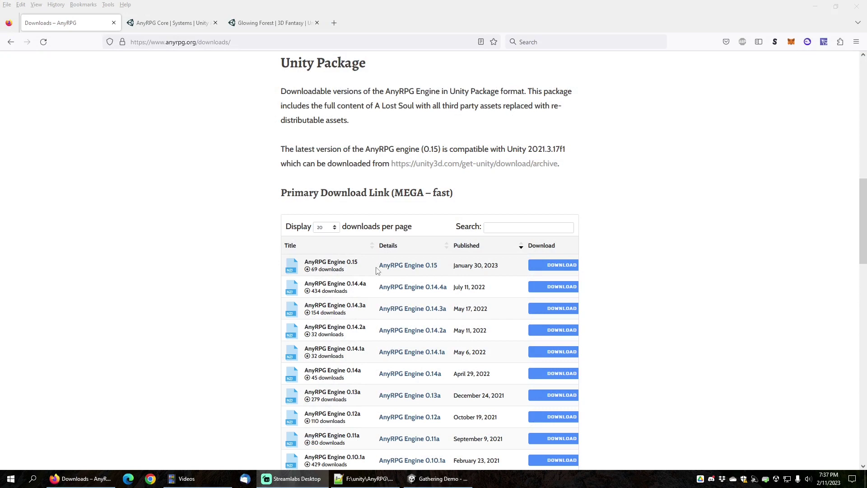
Step: Review the AnyRPG Engine 0.15 entry on the downloads page, plus the AnyRPG Core and Glowing Forest asset store pages
drag(377, 270, 439, 270)
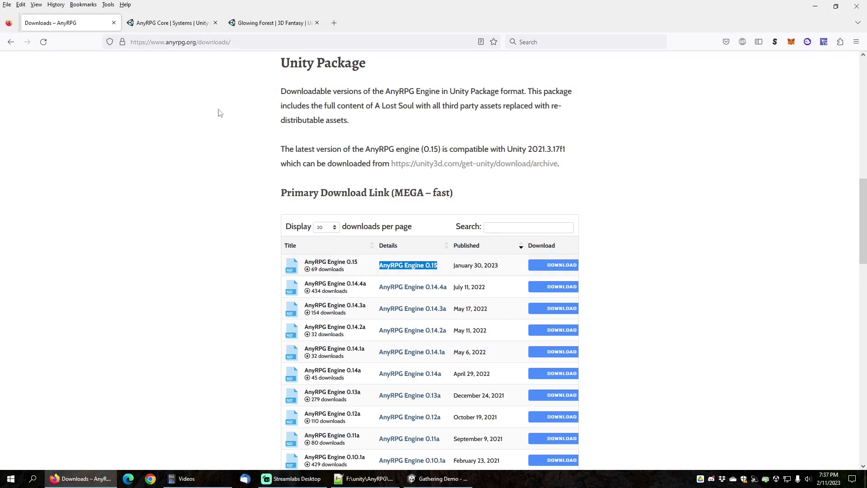
click(247, 42)
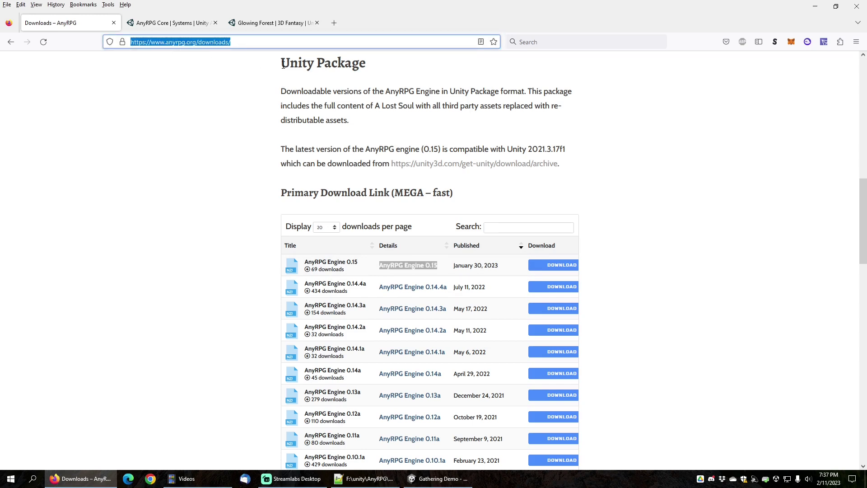
drag(278, 62, 375, 71)
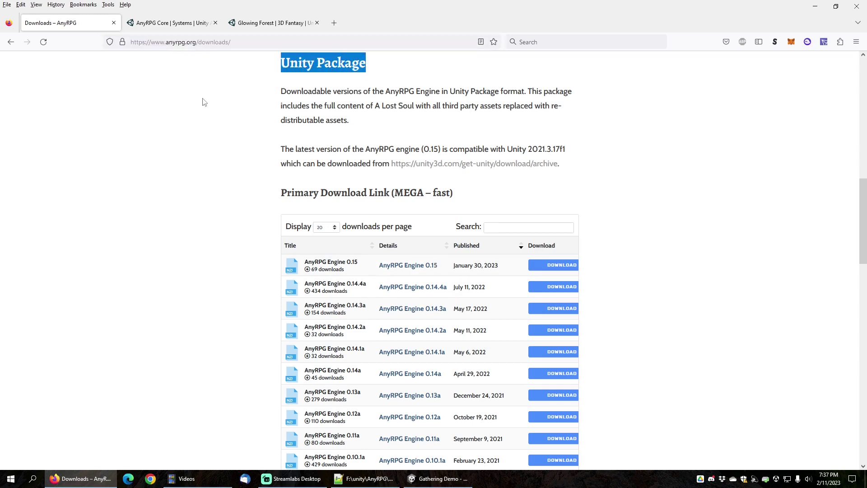
click(163, 24)
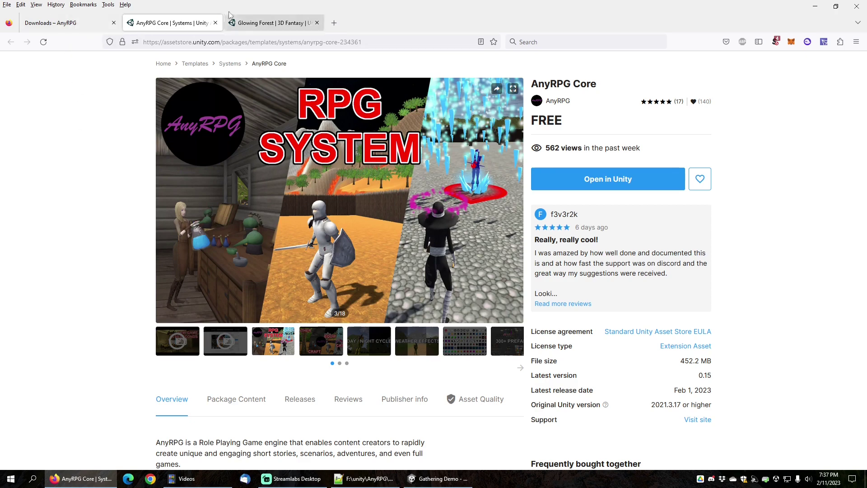
click(271, 23)
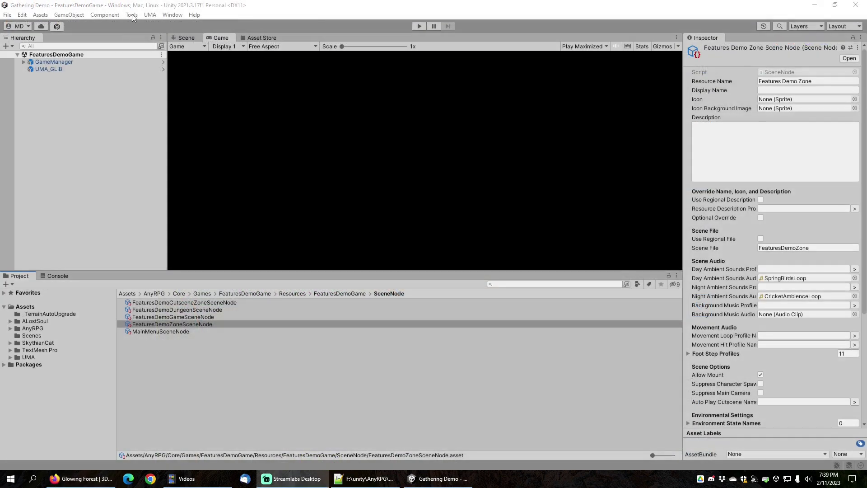
Step: Start a new game with AnyRPG's New Game Wizard, naming the game Gathering and its first scene Forest
click(131, 15)
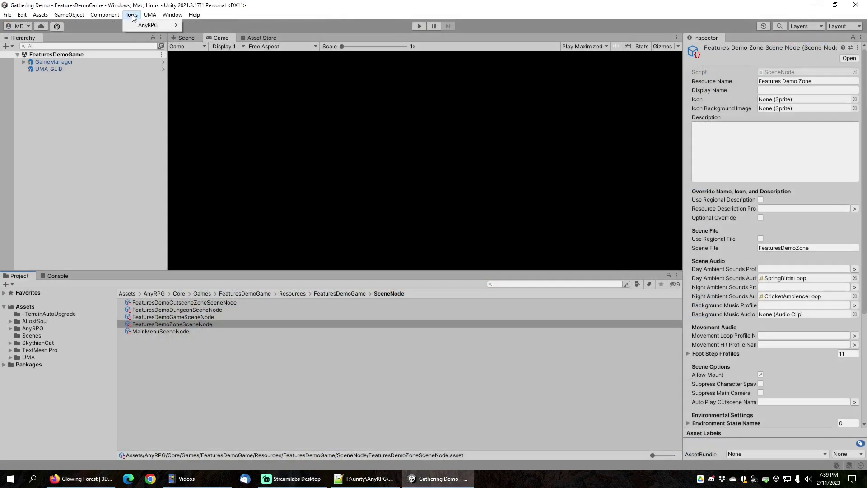
mouse_move(142, 26)
mouse_move(218, 73)
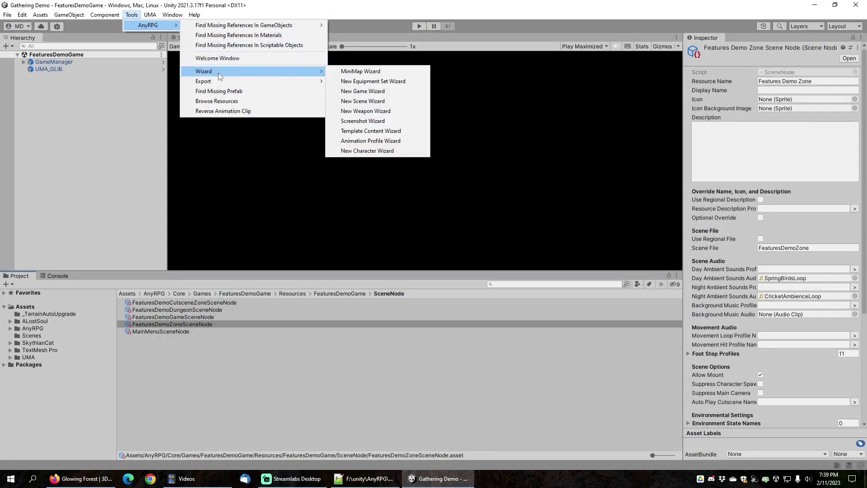
click(361, 91)
click(402, 137)
click(401, 137)
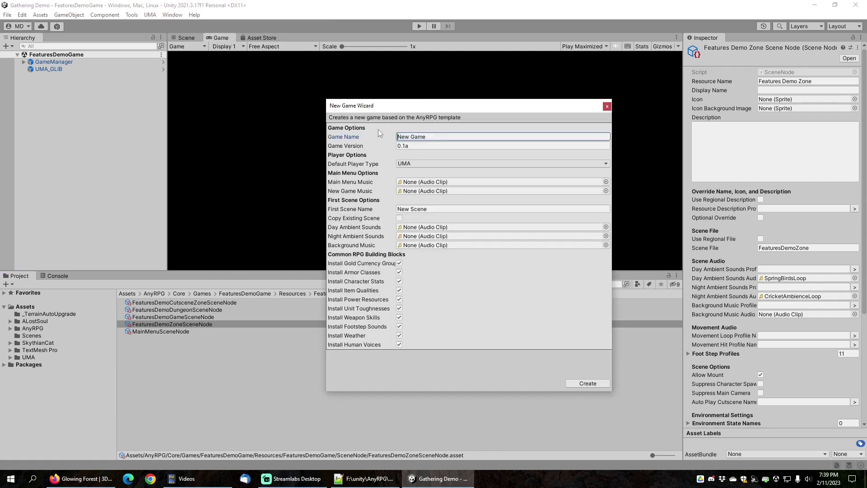
key(ctrl+a)
text(Gathering)
click(441, 208)
key(ctrl+a)
text(F)
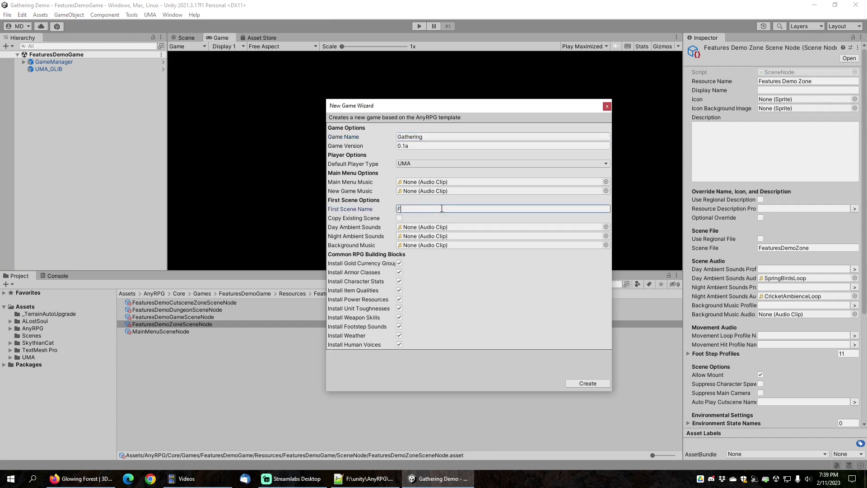
Step: Base the first scene on a copy of Demo_scene01 from the Glowing_Forest DEMO folder and create the game
click(399, 218)
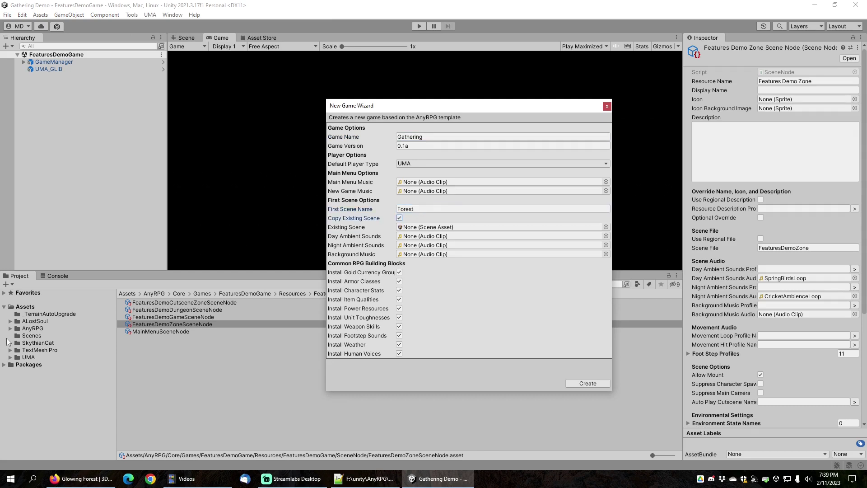
click(10, 342)
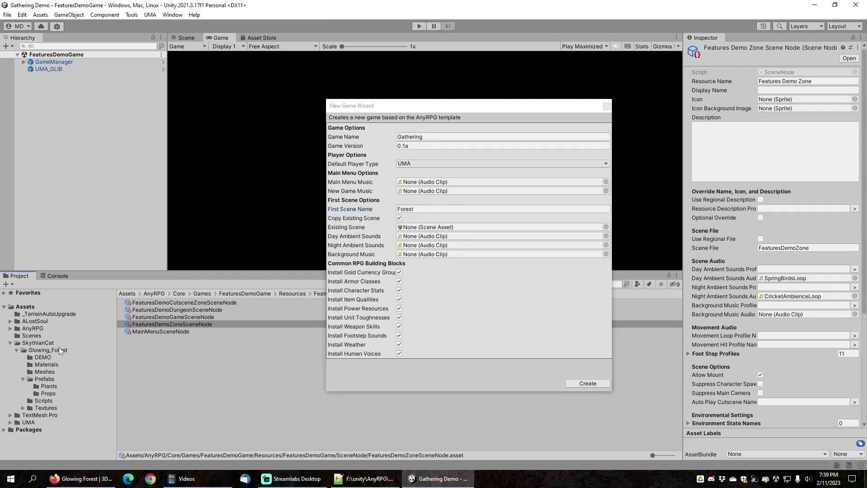
click(43, 357)
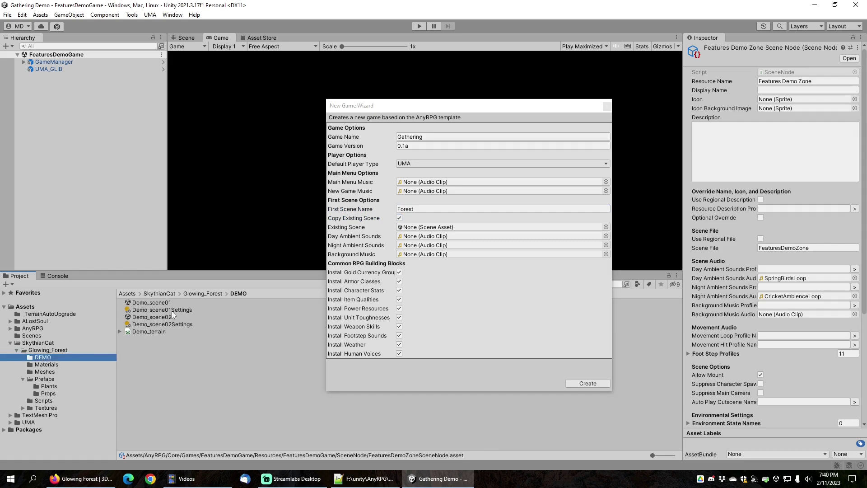
drag(154, 302, 435, 249)
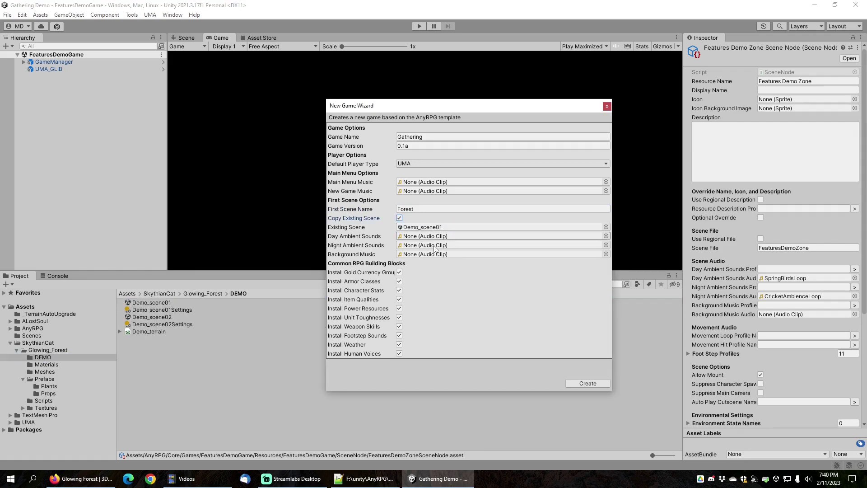
click(587, 384)
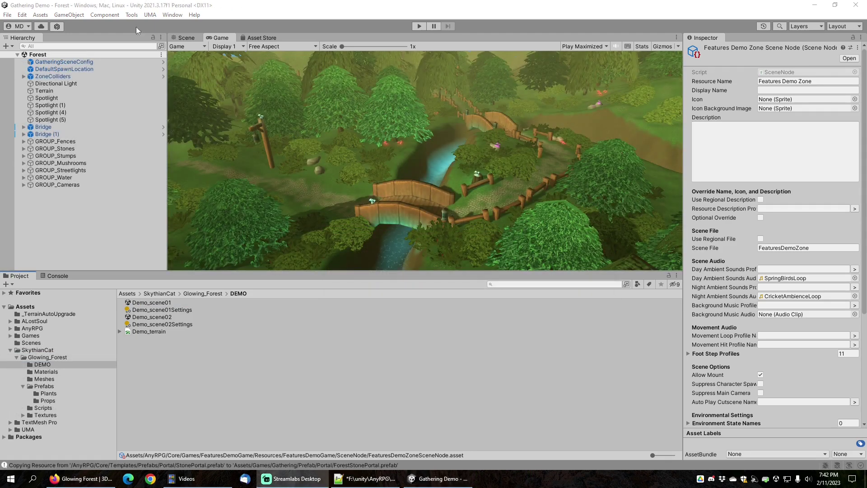
Step: Open AnyRPG's Template Content Wizard and set the Scriptable Content list size to 10
click(132, 15)
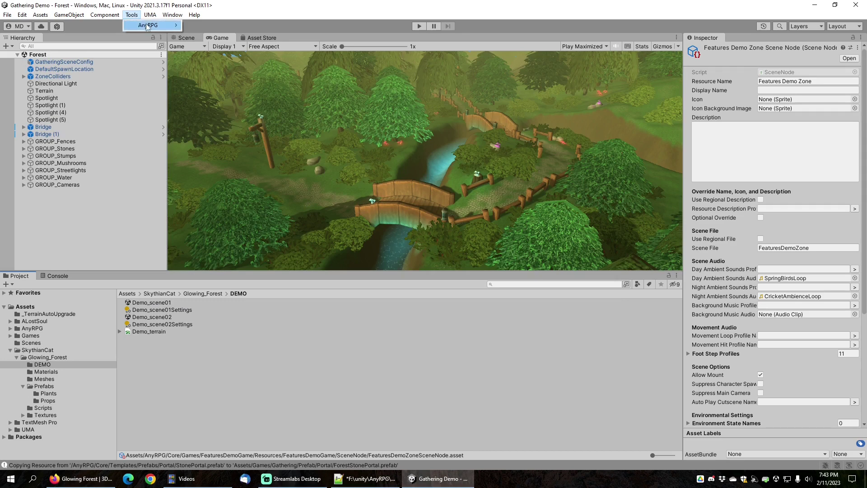
mouse_move(148, 27)
mouse_move(250, 70)
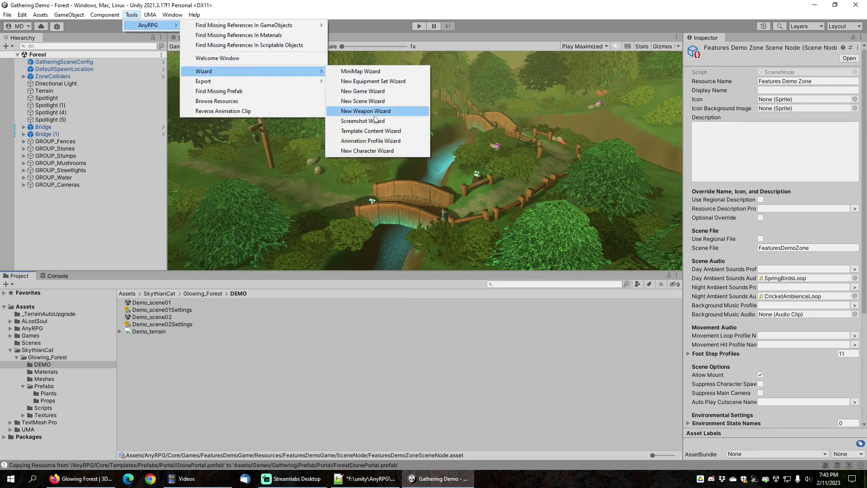
click(374, 132)
click(580, 178)
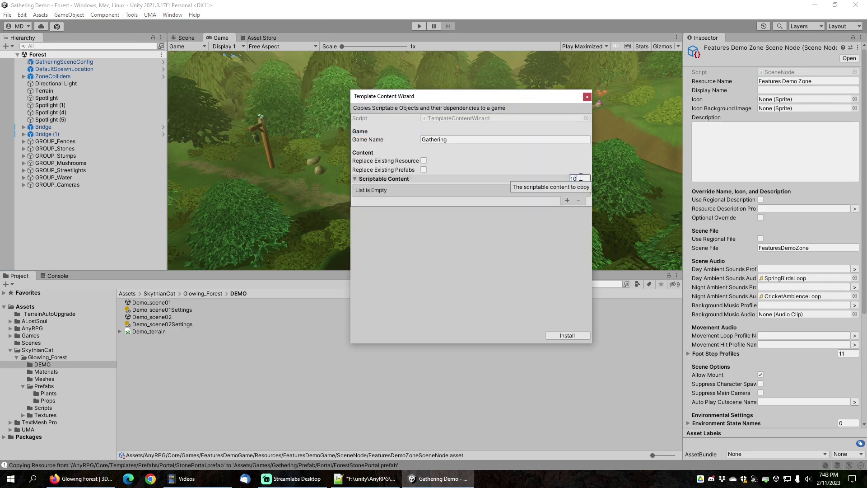
text(10)
key(Return)
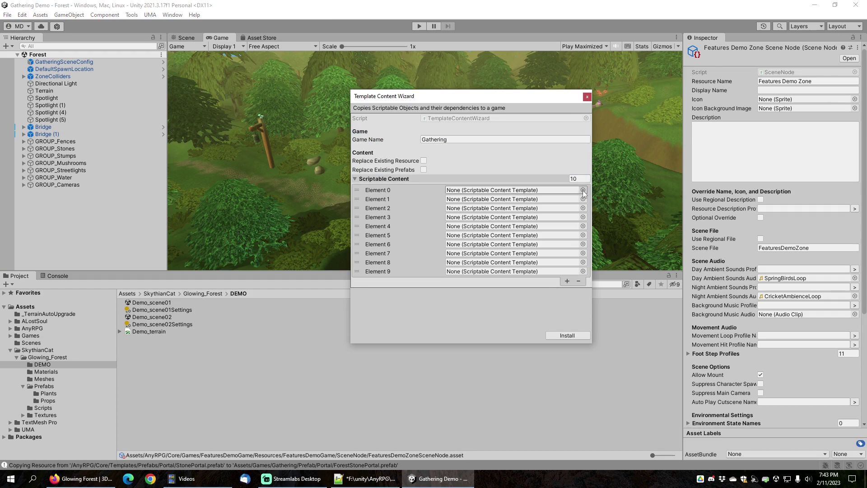
Step: Assign AllGatheringSkillsTemplatePackage to Element 0 and AllGatheringMiningItemsTemplatePackage to Element 1 of the scriptable content
click(582, 190)
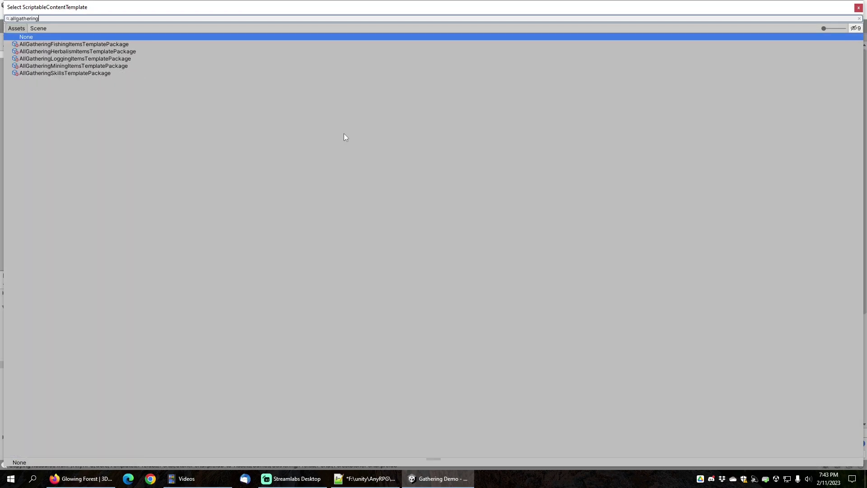
key(ctrl+a)
key(ctrl+c)
double_click(74, 72)
click(582, 199)
double_click(57, 66)
Step: Assign AllGatheringLoggingItemsTemplatePackage to Element 2 and AllGatheringHerbalismItemsTemplatePackage to Element 3
click(588, 211)
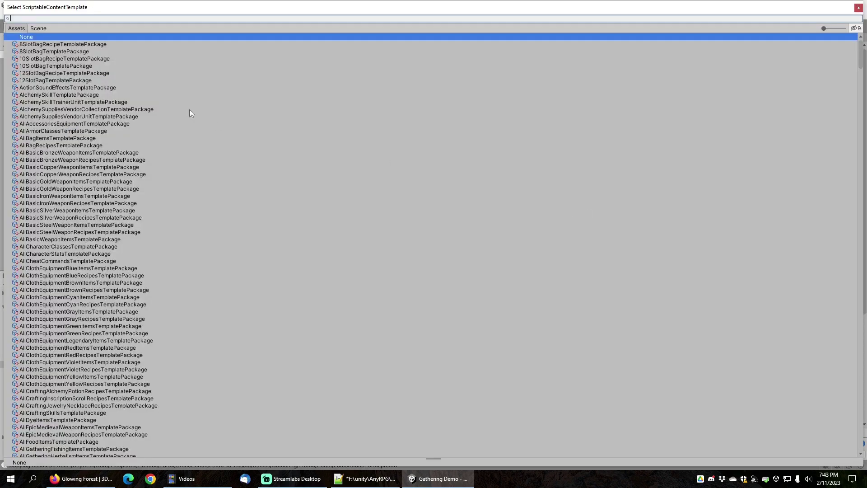
key(ctrl+v)
double_click(68, 60)
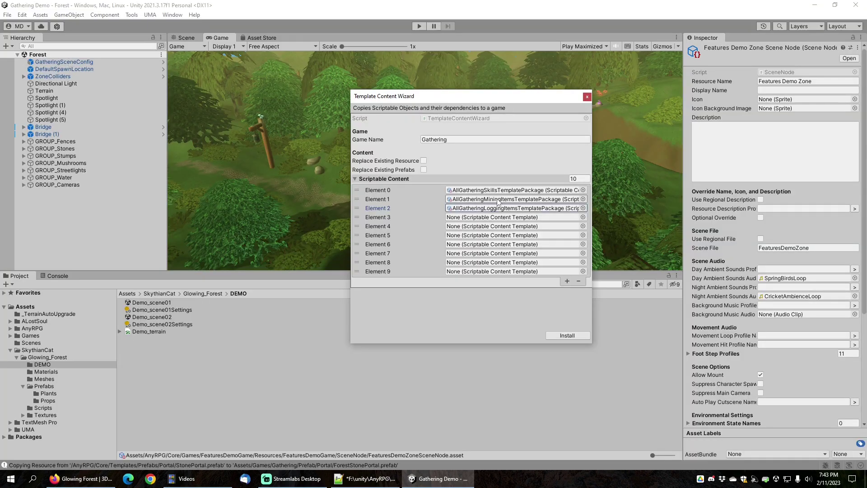
click(584, 221)
key(ctrl+v)
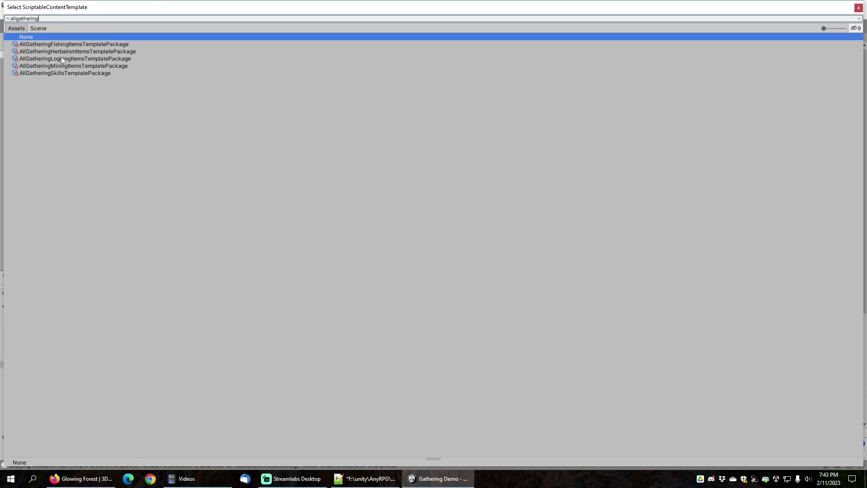
double_click(64, 52)
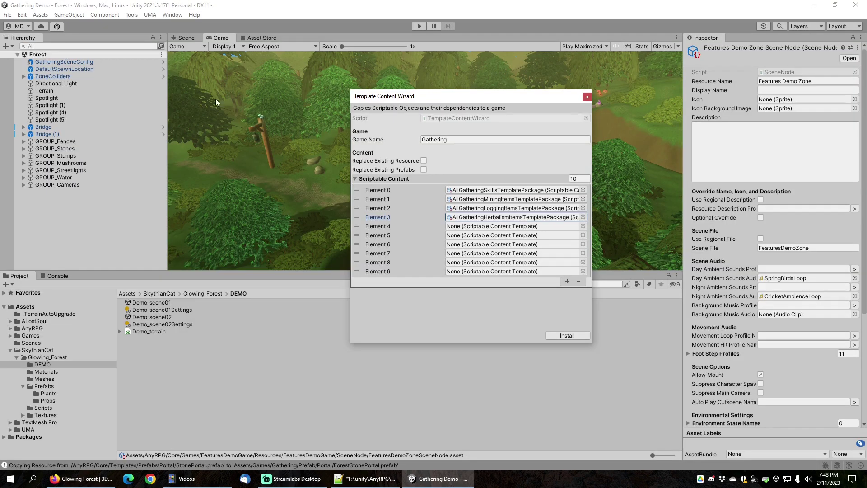
Step: Assign AllGatheringFishingItemsTemplatePackage to Element 4 of the scriptable content
click(582, 225)
key(ctrl+v)
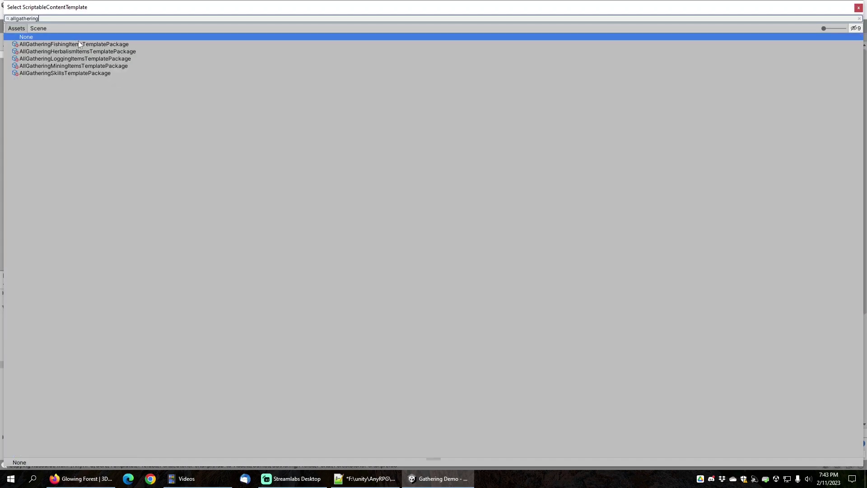
double_click(79, 44)
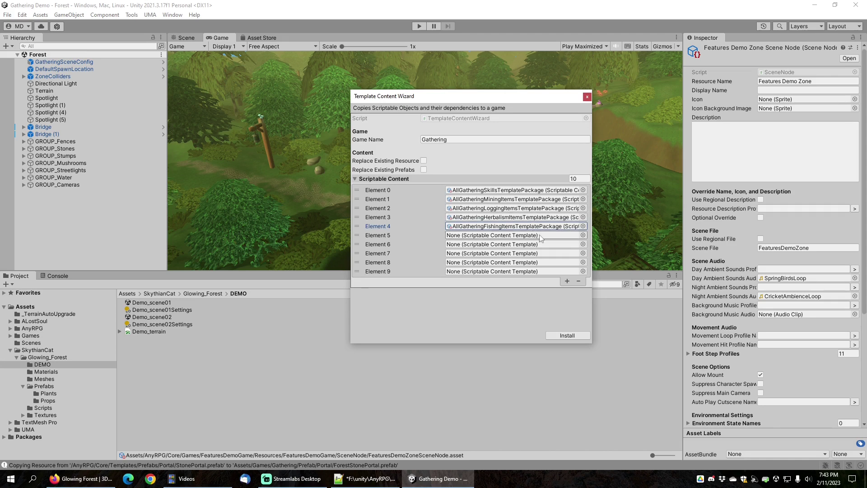
Step: Find the leatherworking supplies packages and assign LeatherworkingSuppliesVendorCollectionTemplatePackage to Element 5
click(582, 235)
text(leather)
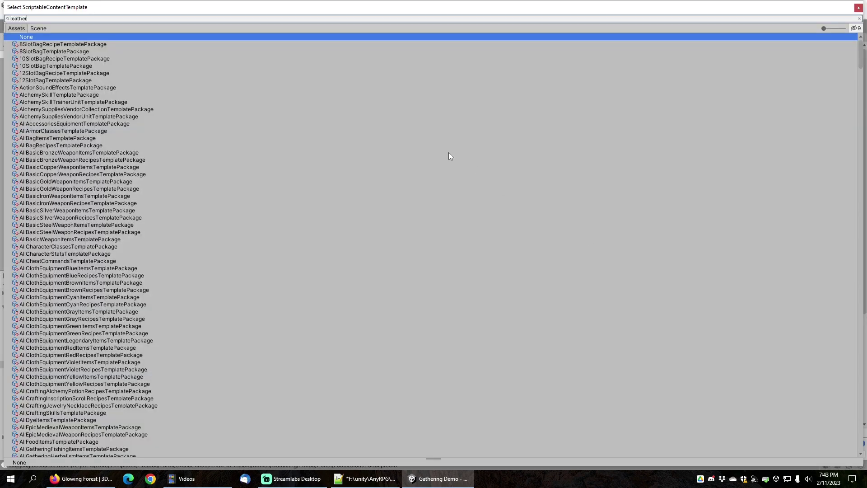
text(working su)
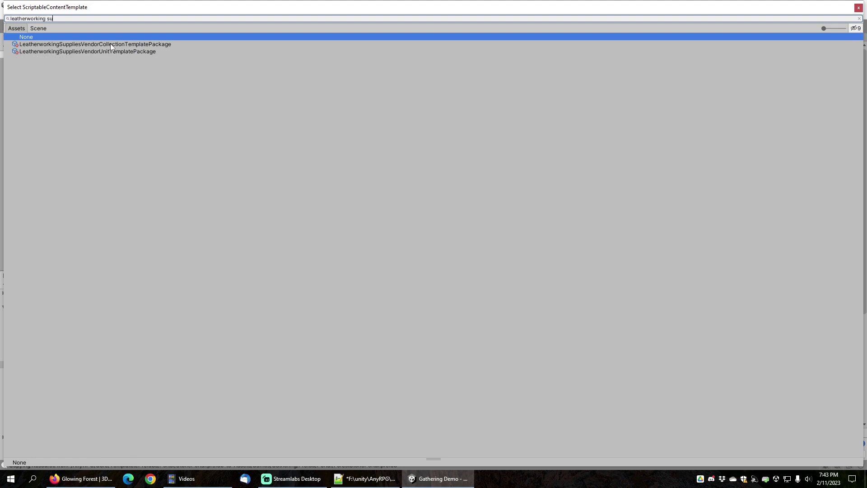
double_click(111, 46)
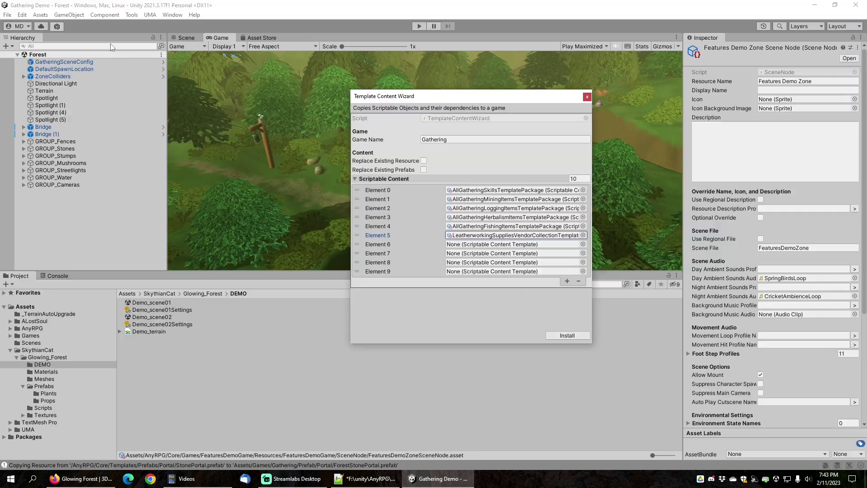
Step: Assign FighterCharacterClassTemplatePackage to Element 6 and RabbitUnitTemplatePackage to Element 7 of the scriptable content
click(583, 244)
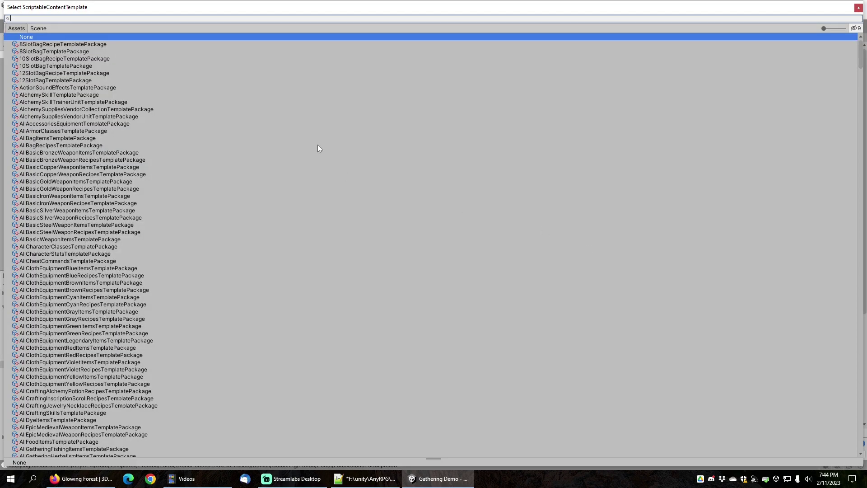
text(fighter)
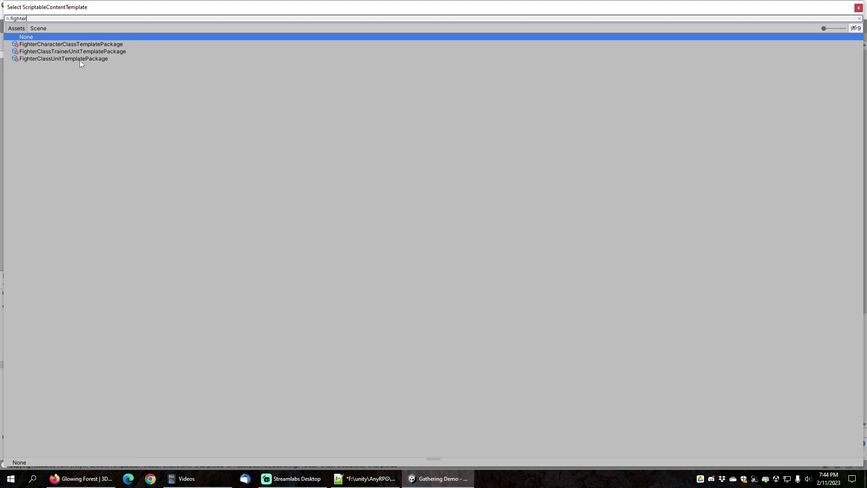
double_click(71, 44)
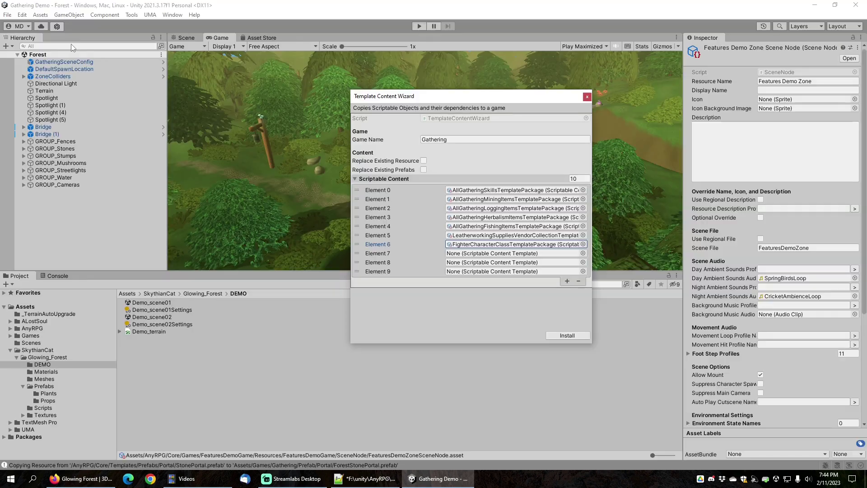
click(582, 252)
text(rab)
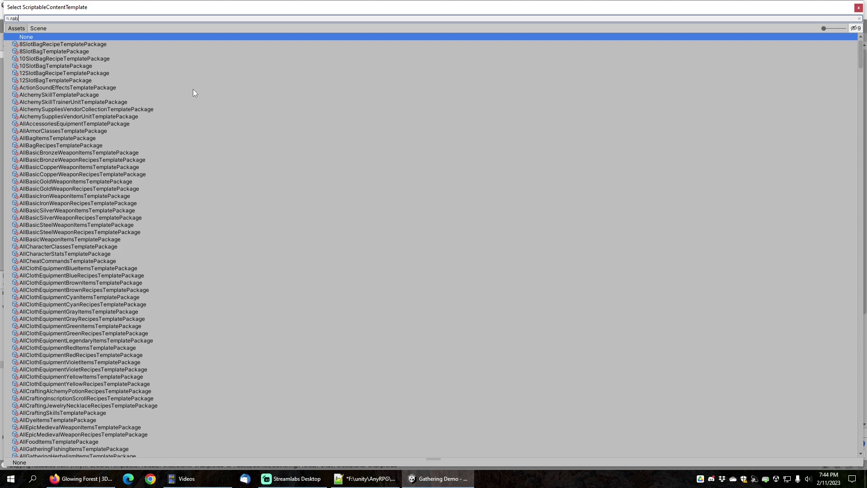
text(b)
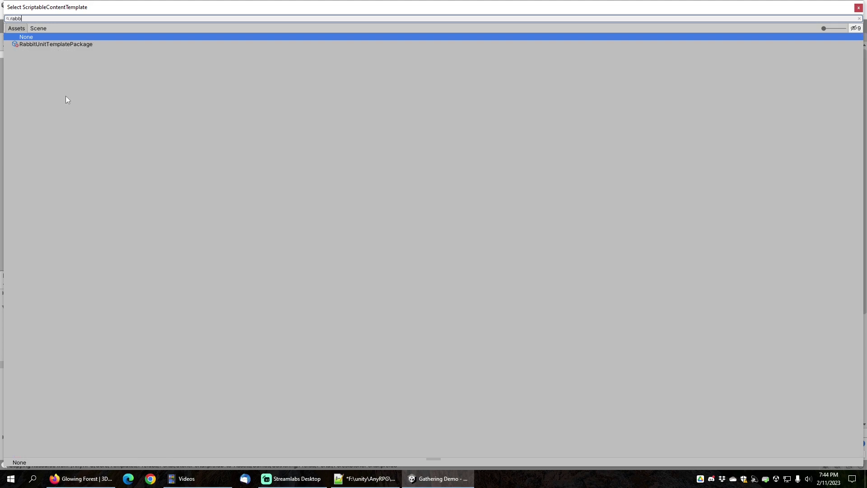
double_click(61, 44)
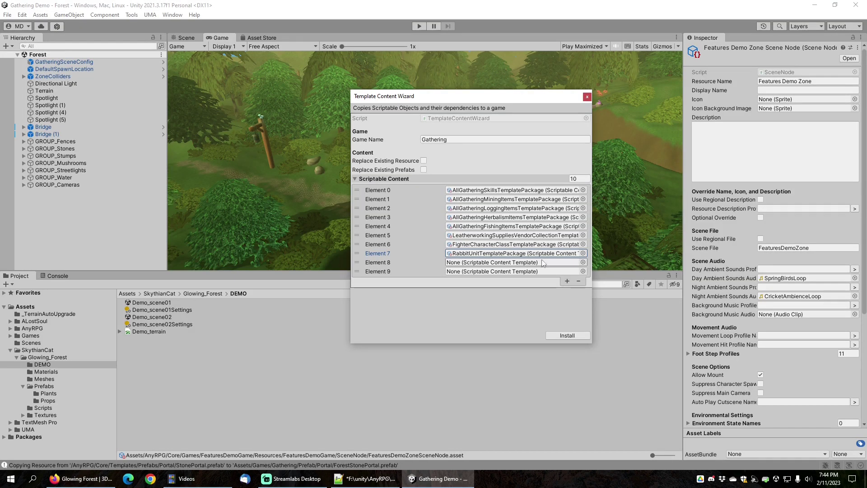
Step: Assign EnemyFactionTemplatePackage to Element 8 of the scriptable content
click(583, 263)
text(enemy)
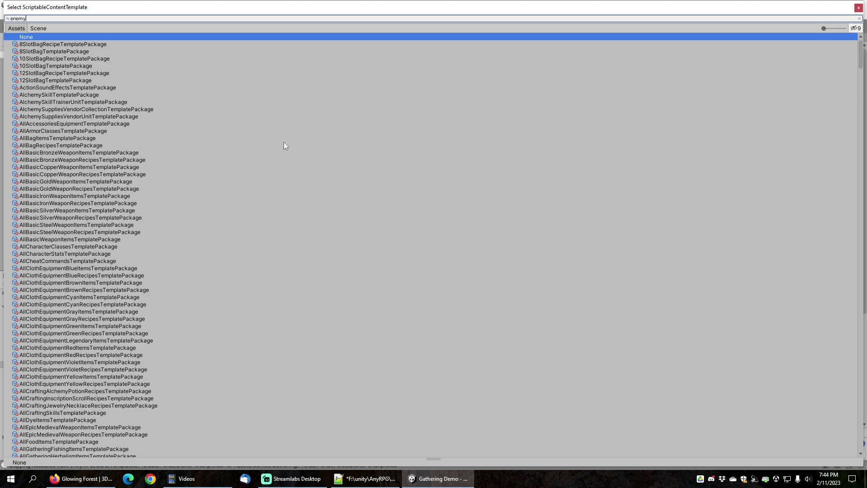
double_click(74, 45)
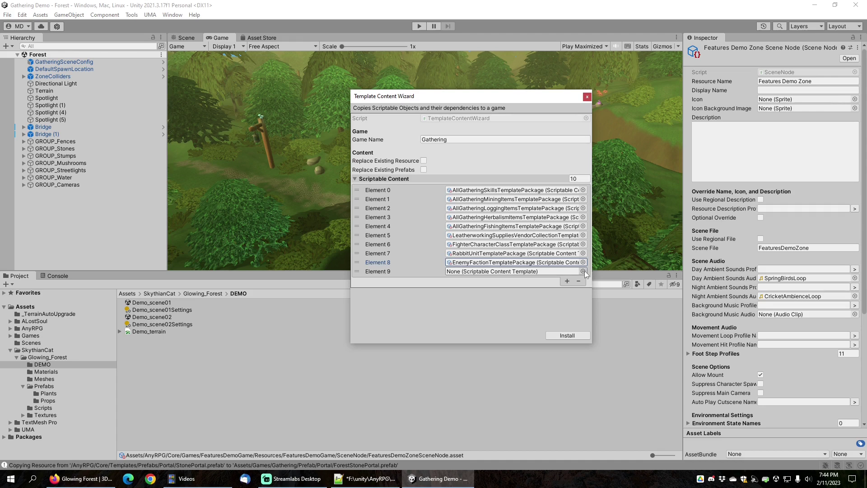
Step: Assign ImpactSoundEffectsTemplatePackage to Element 9 and install all the listed template content into the Gathering game
click(583, 271)
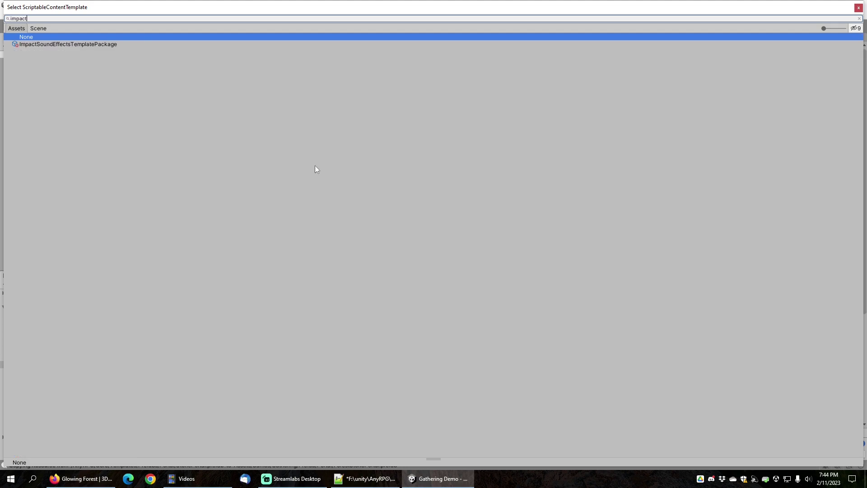
double_click(99, 44)
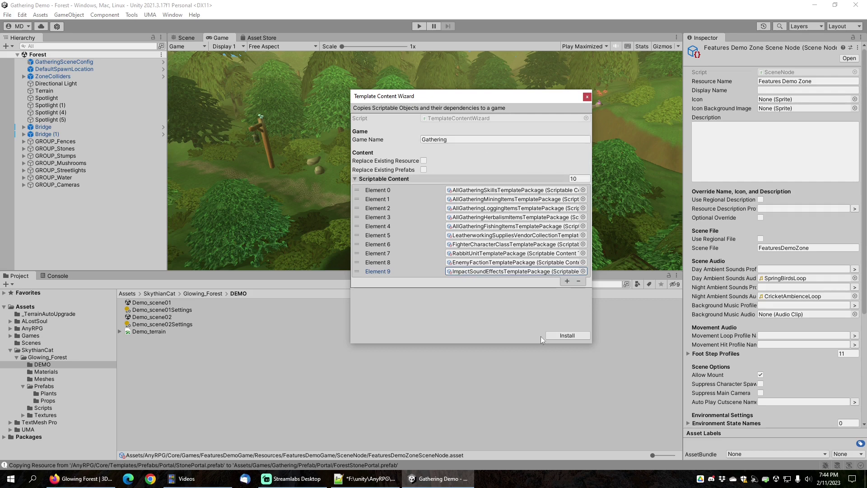
click(566, 335)
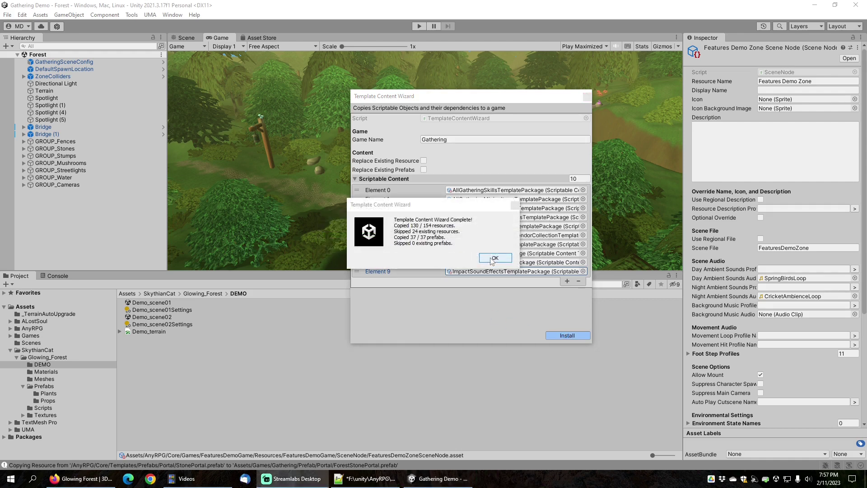
click(494, 258)
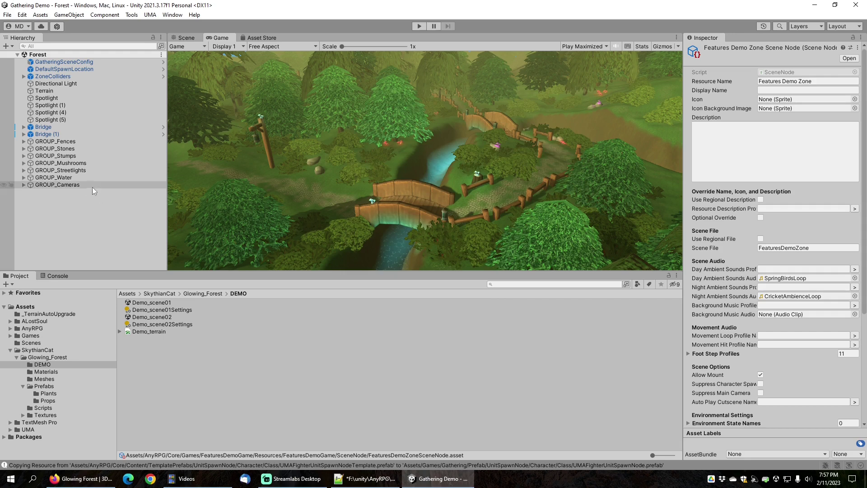
Step: Delete the GROUP_Cameras object from the Forest scene and return to the Scene view
click(63, 185)
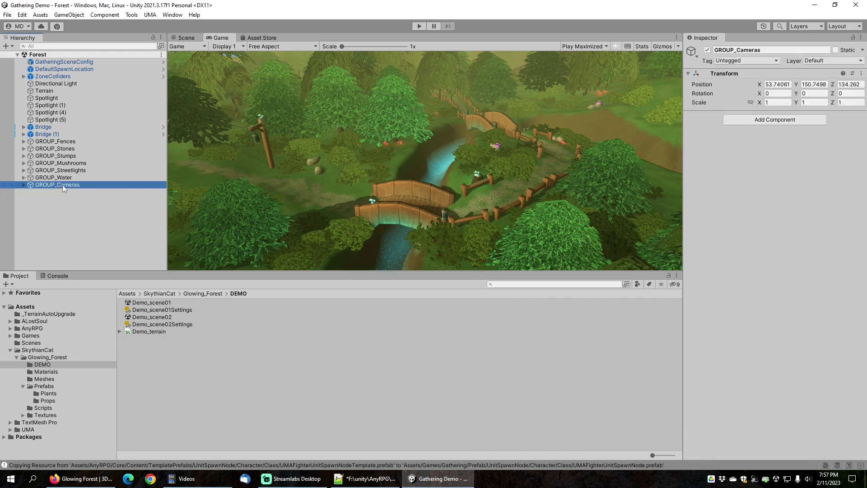
key(Delete)
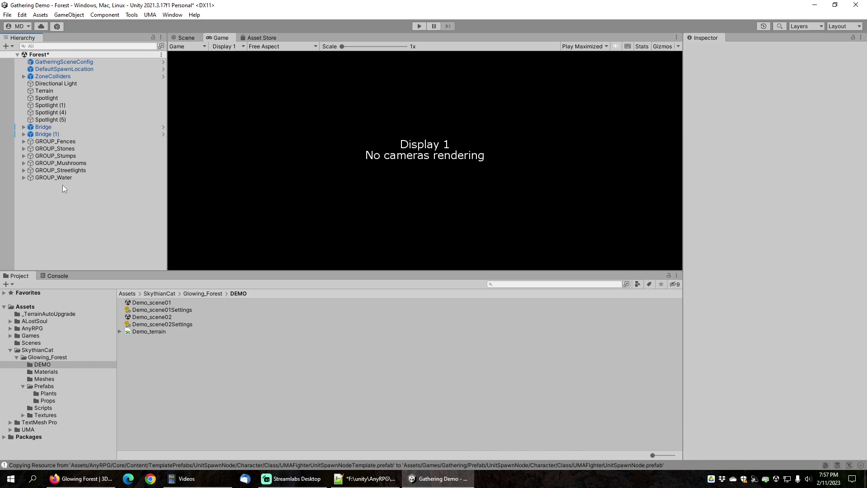
click(190, 36)
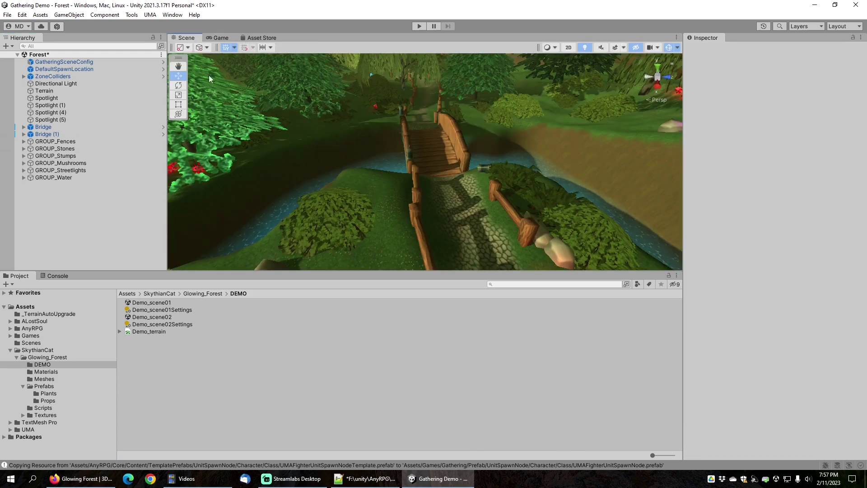
Step: Open the AI Navigation window for the Forest scene
right_drag(433, 147, 448, 167)
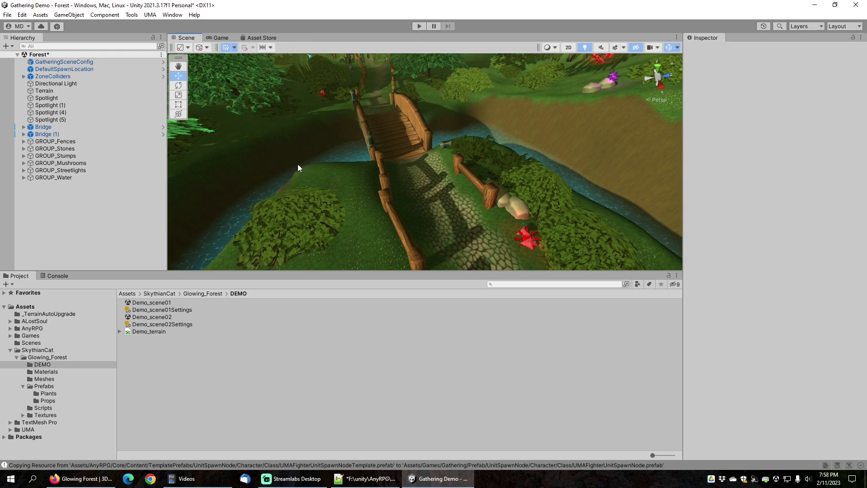
click(172, 15)
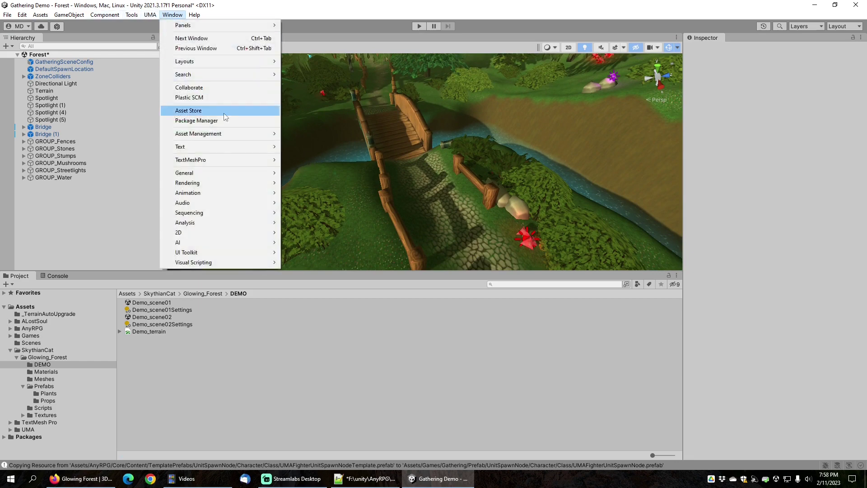
mouse_move(221, 242)
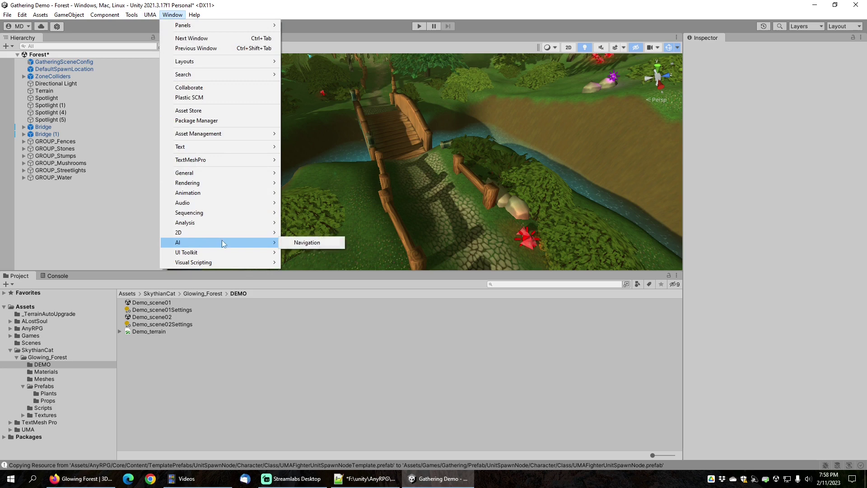
click(302, 244)
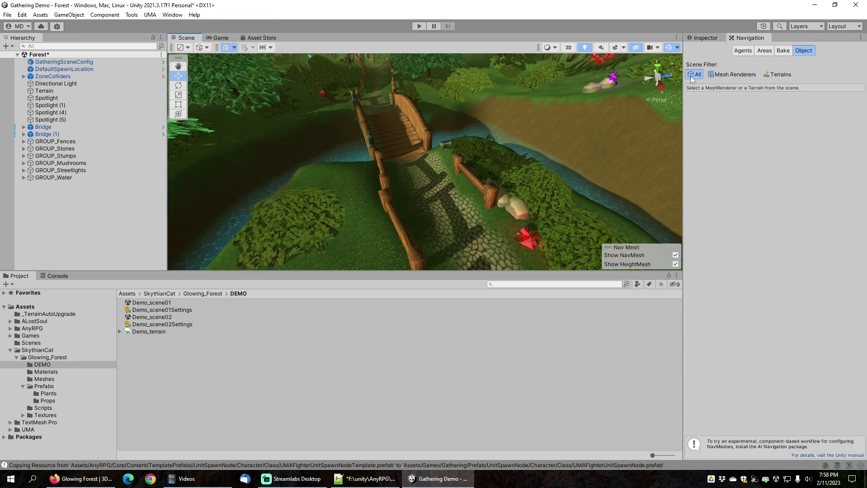
Step: Mark the Bridge object at the end of the cobbled path as static
click(391, 126)
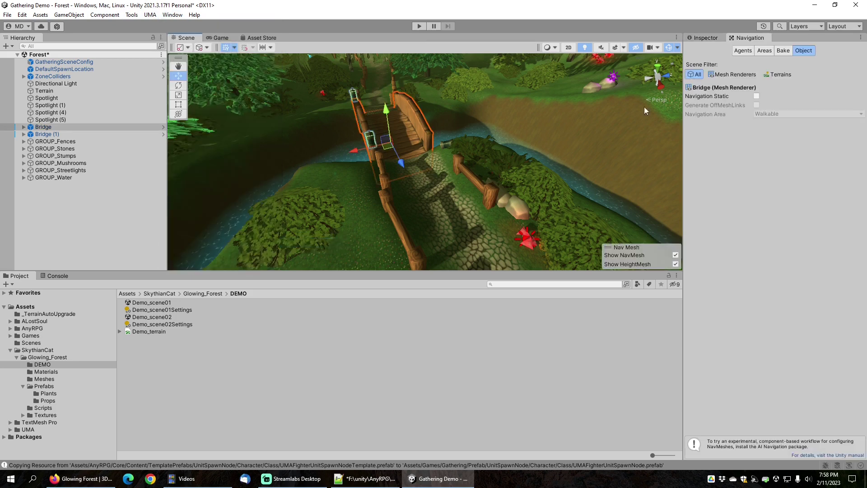
click(704, 38)
click(835, 49)
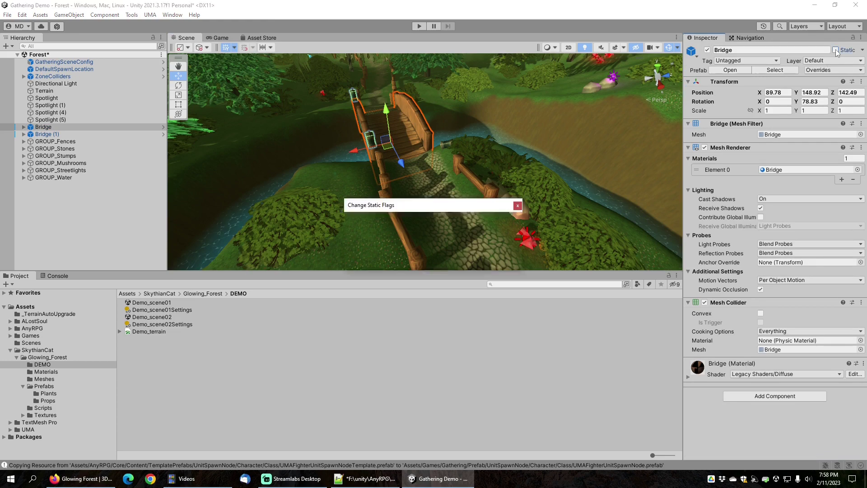
click(452, 258)
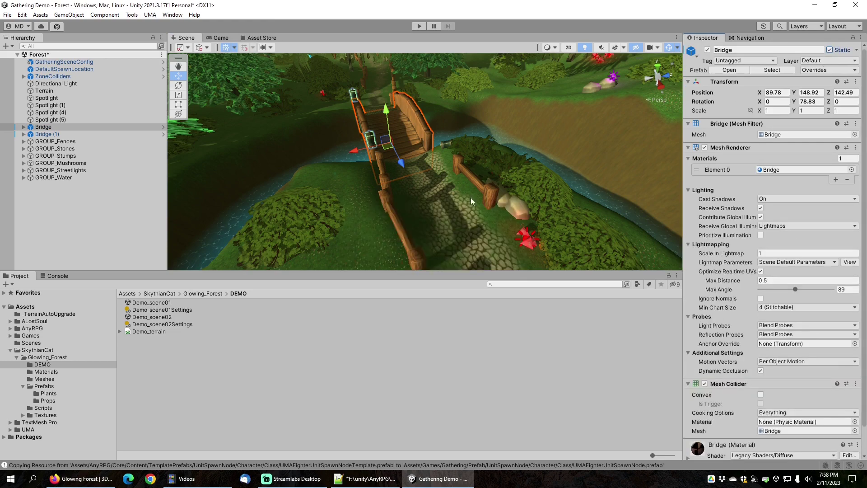
Step: Mark the second bridge, Bridge (1), as static
right_drag(470, 196, 325, 124)
click(330, 132)
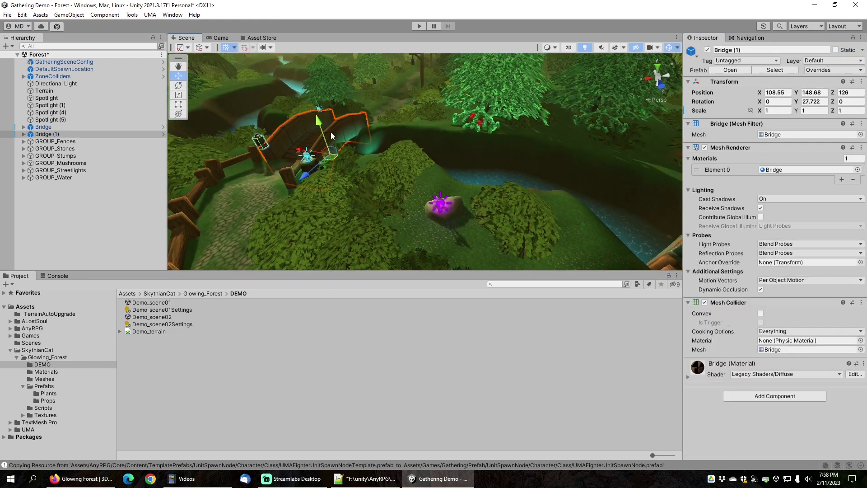
click(835, 49)
click(452, 256)
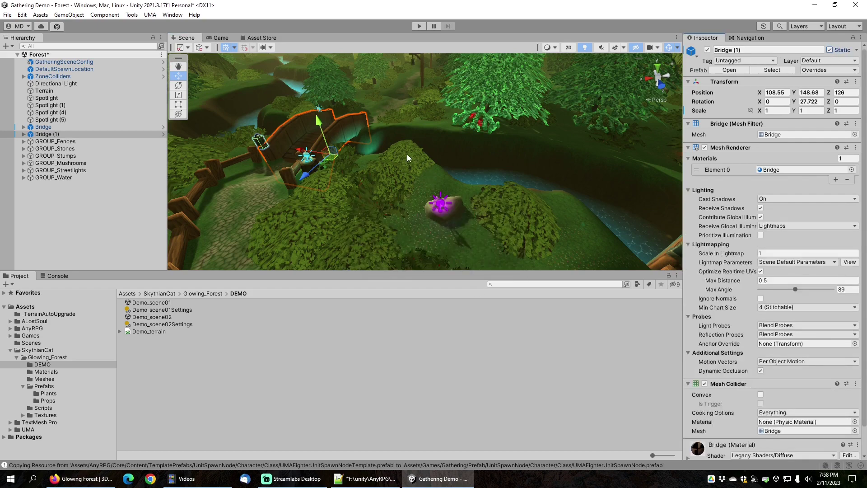
Step: Bake the Forest scene's NavMesh with an agent height of 2 and inspect its coverage along the fenced path
right_drag(407, 154, 338, 135)
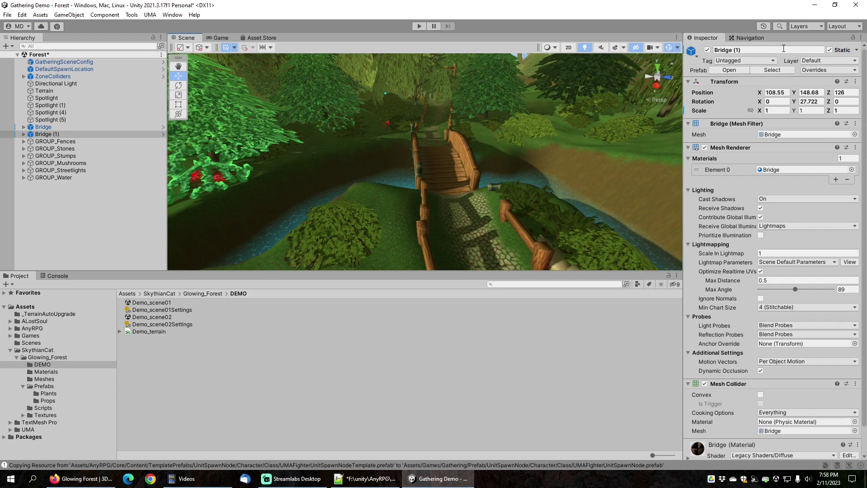
click(749, 38)
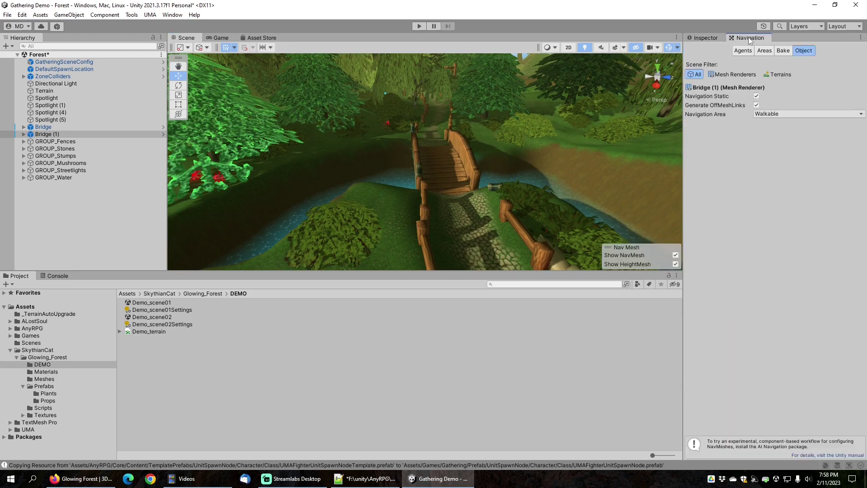
click(786, 50)
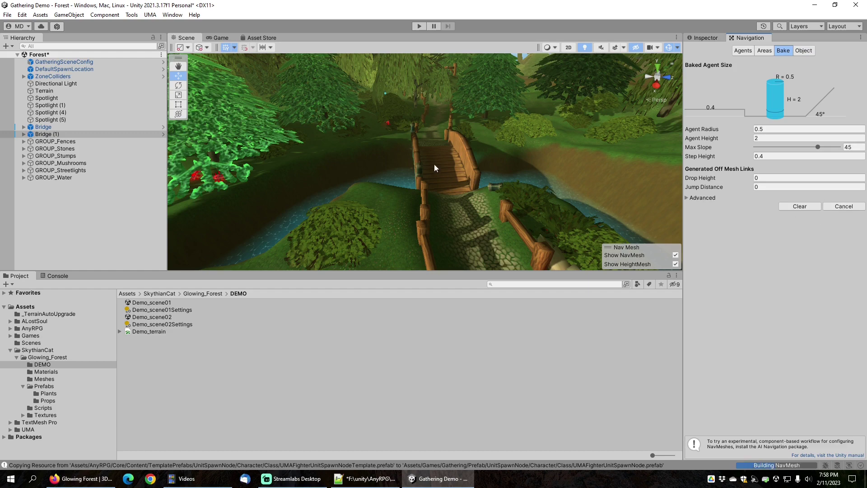
middle_drag(437, 110, 438, 148)
scroll(438, 152, up, 10)
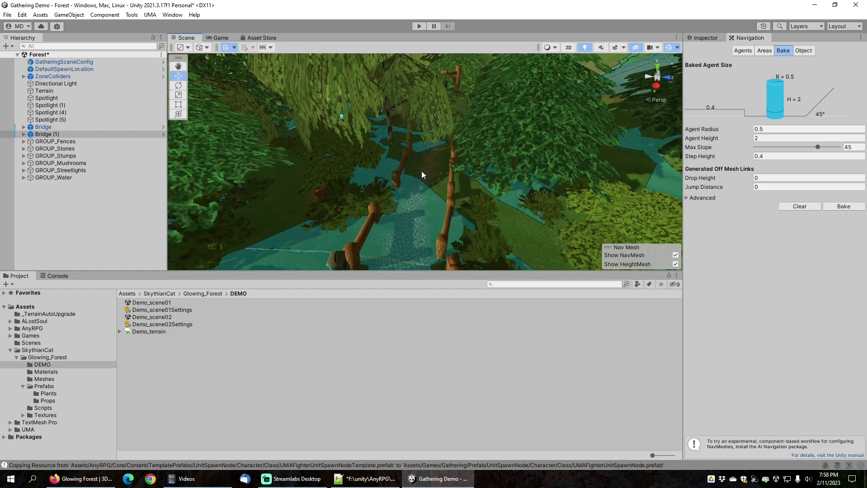
scroll(421, 170, up, 3)
middle_drag(421, 166, 442, 205)
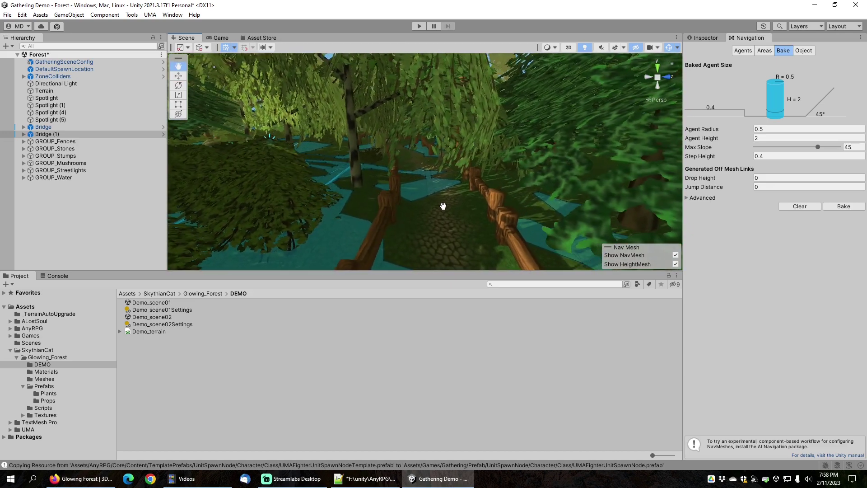
Step: Set the agent height to 1, rebake the NavMesh, and check its coverage under the trees along the fenced path
click(770, 138)
text(1)
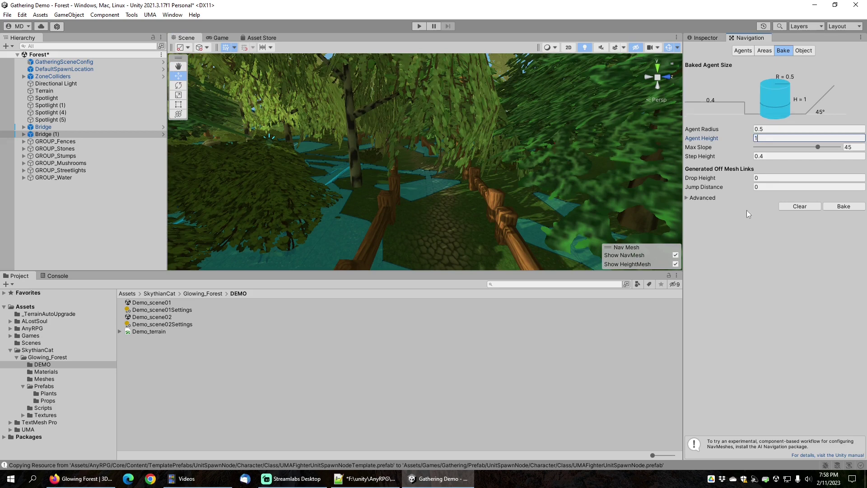
click(846, 209)
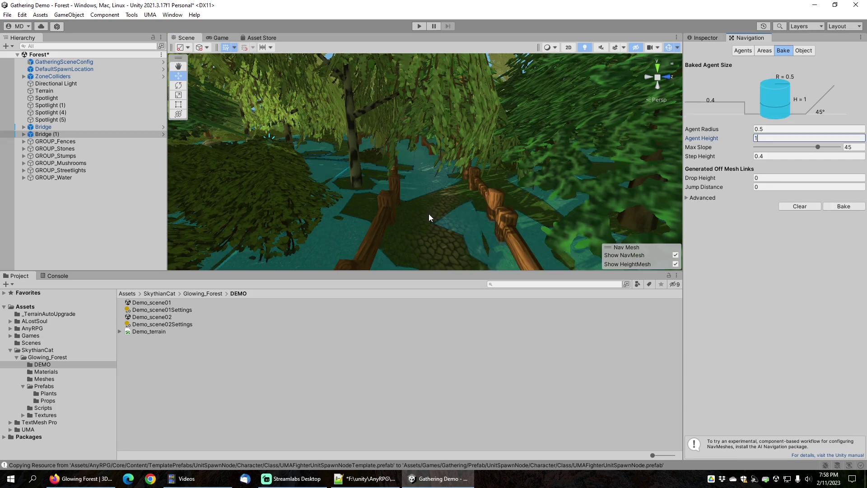
right_drag(434, 205, 436, 223)
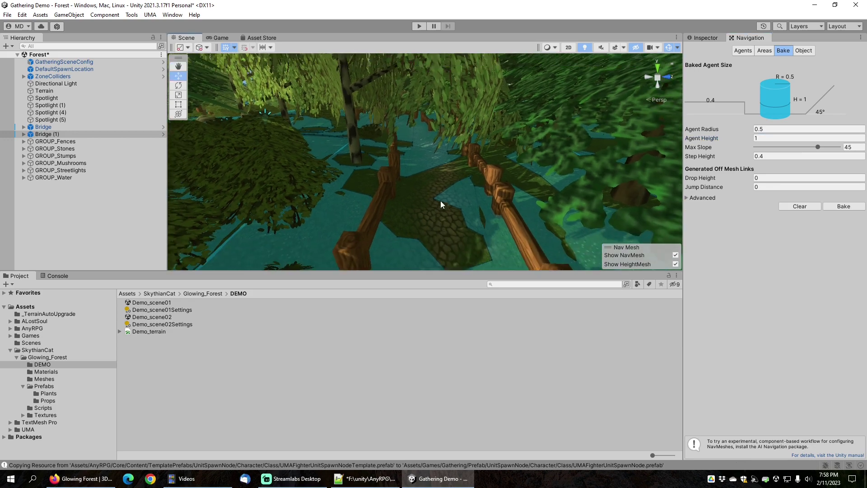
middle_drag(442, 204, 461, 186)
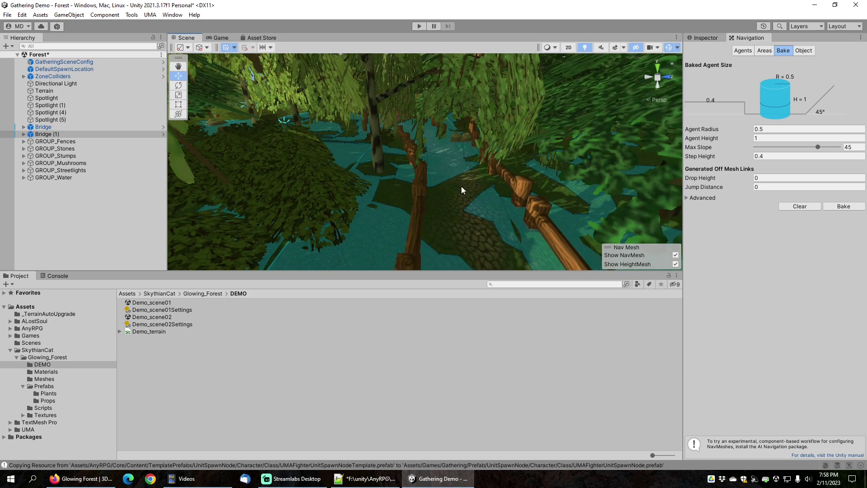
scroll(461, 153, up, 2)
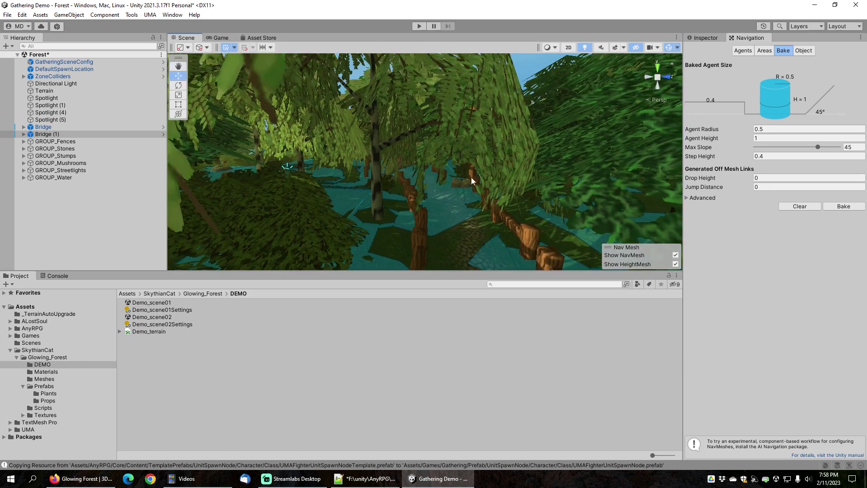
scroll(471, 180, up, 4)
middle_drag(456, 208, 448, 183)
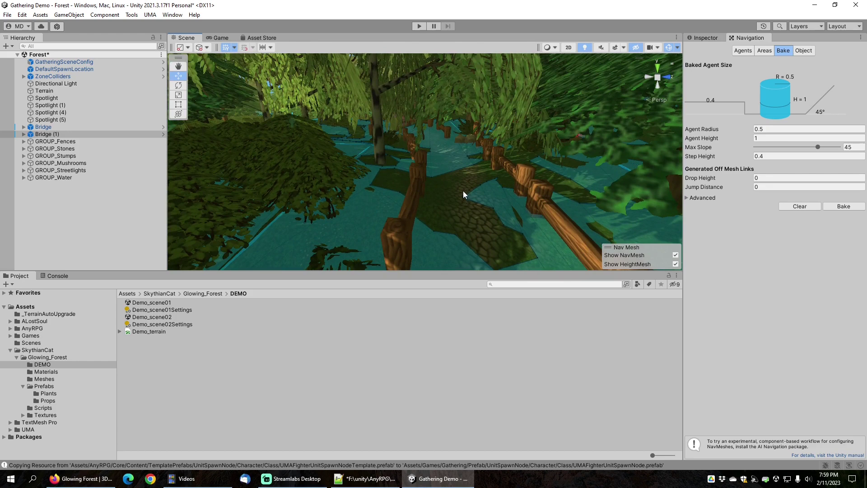
Step: Move the DefaultSpawnLocation object to the current view on the fenced cobbled path leading to the bridge
scroll(447, 202, up, 4)
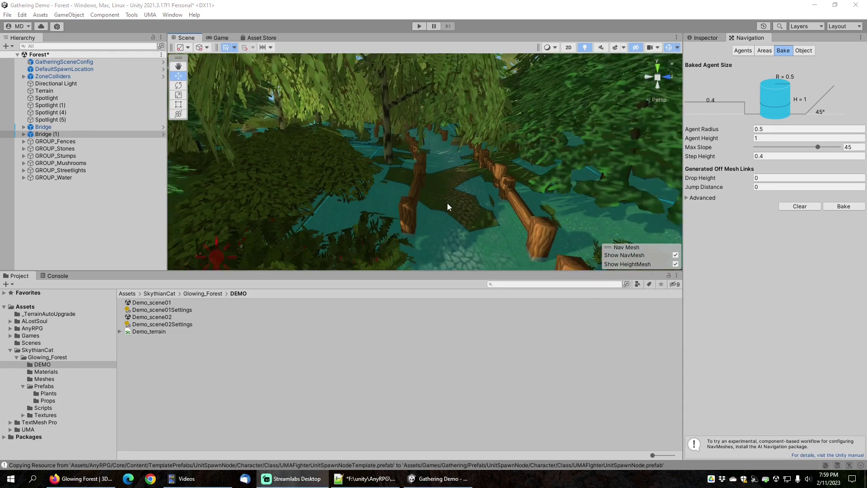
scroll(449, 198, down, 6)
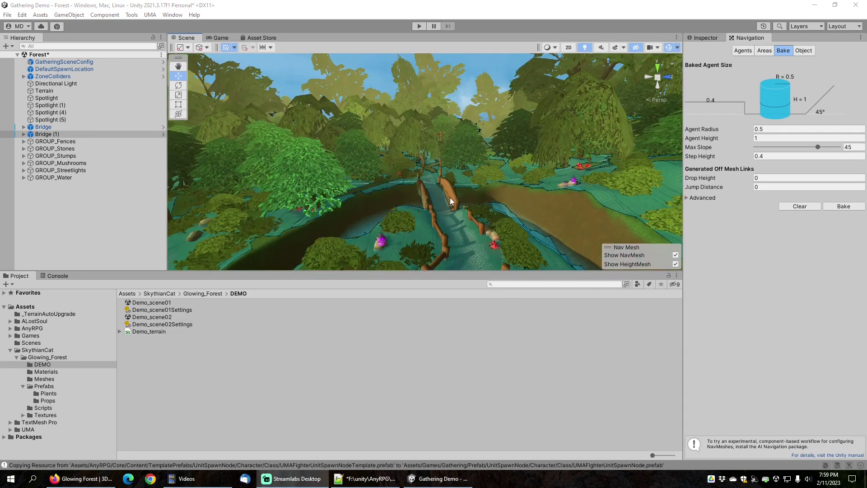
scroll(451, 199, up, 6)
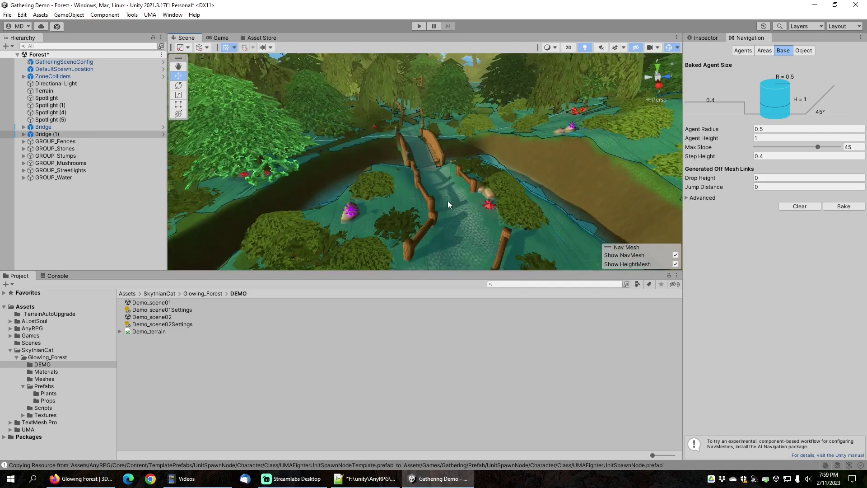
scroll(452, 221, up, 8)
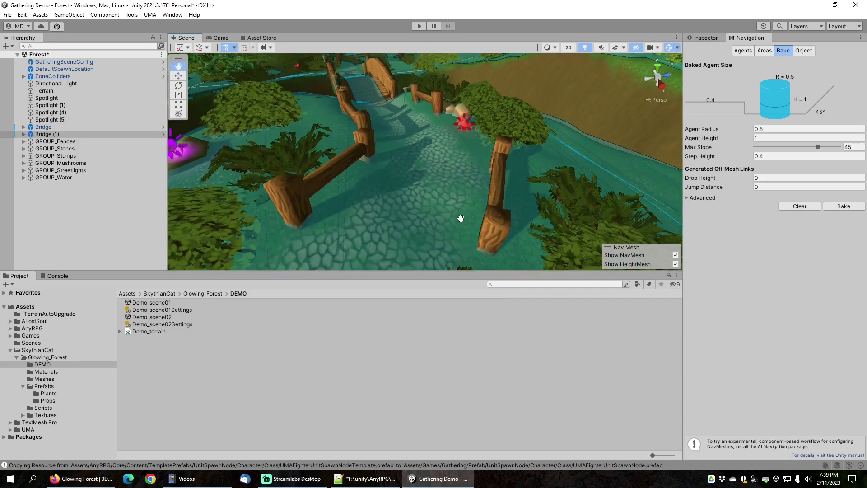
scroll(424, 206, up, 4)
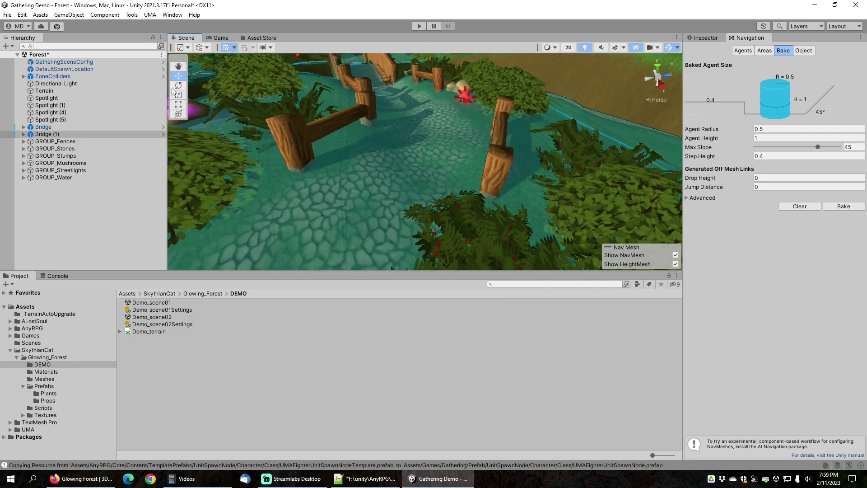
click(64, 69)
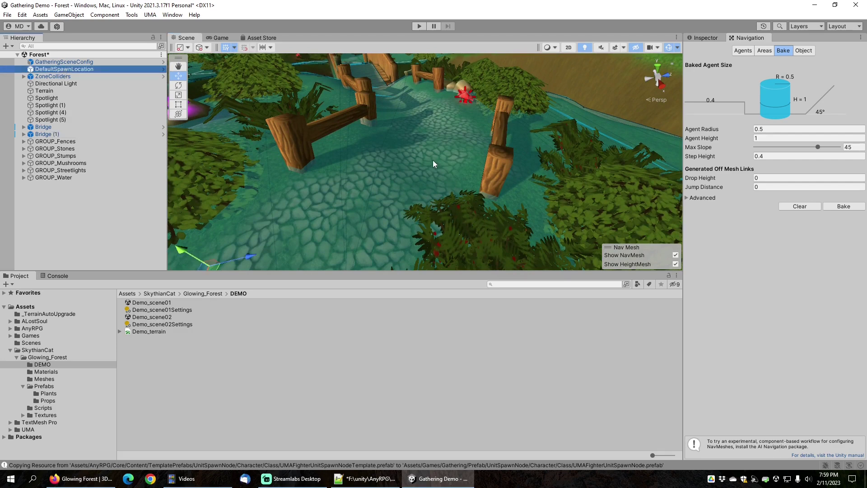
key(ctrl+alt+f)
middle_drag(440, 127, 472, 176)
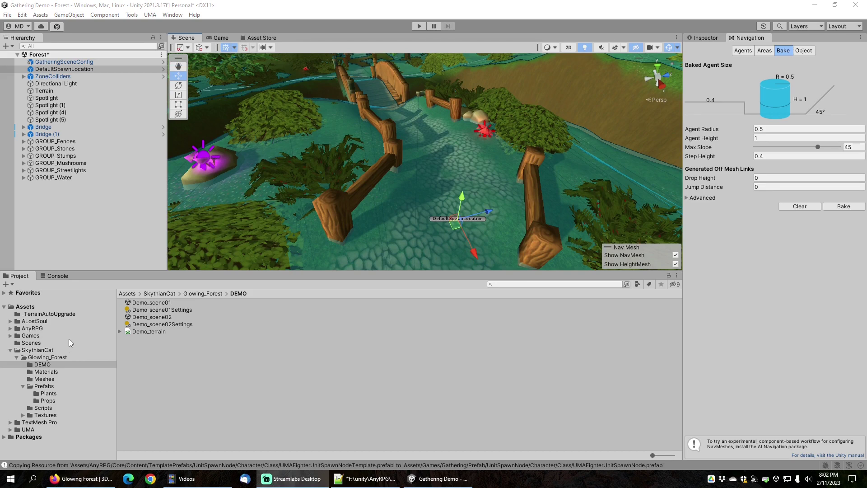
Step: Browse the Gathering game's resources and open the Gathering subfolder of its Skill folder
click(10, 335)
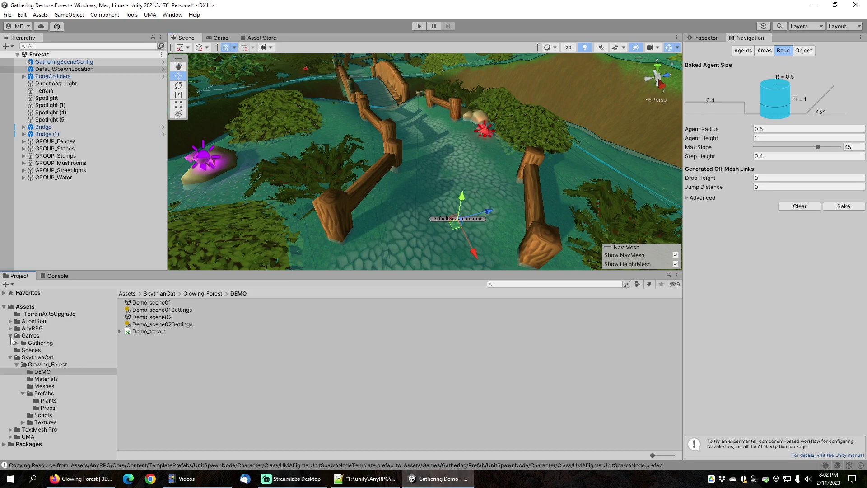
click(17, 343)
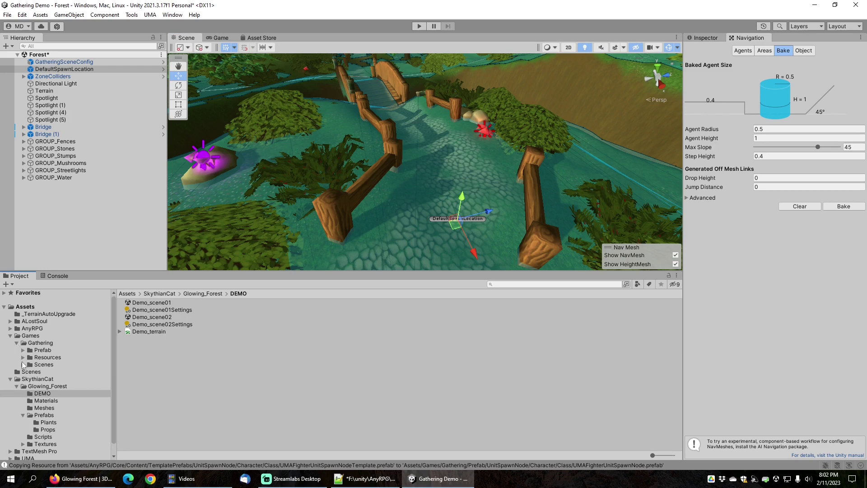
click(23, 357)
click(30, 364)
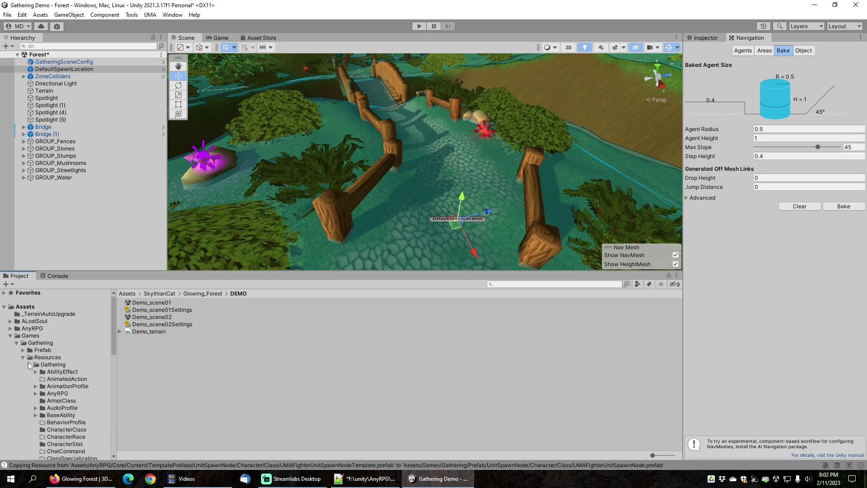
scroll(25, 363, down, 3)
scroll(25, 365, up, 3)
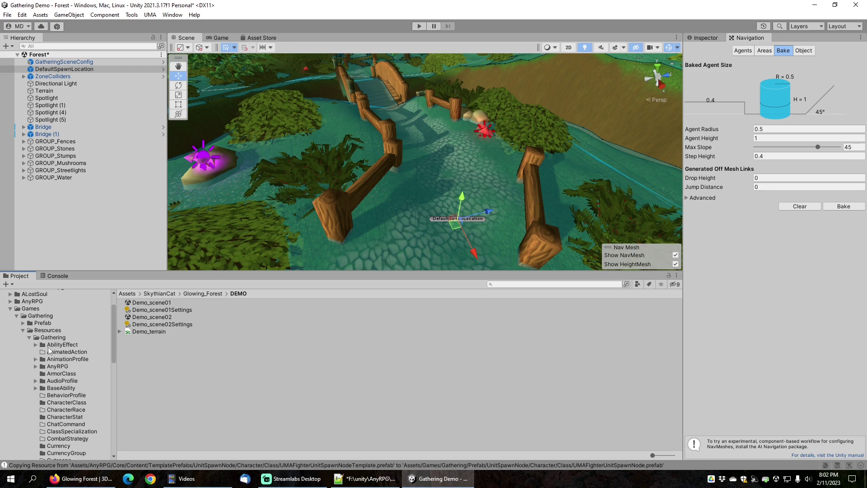
scroll(54, 357, down, 10)
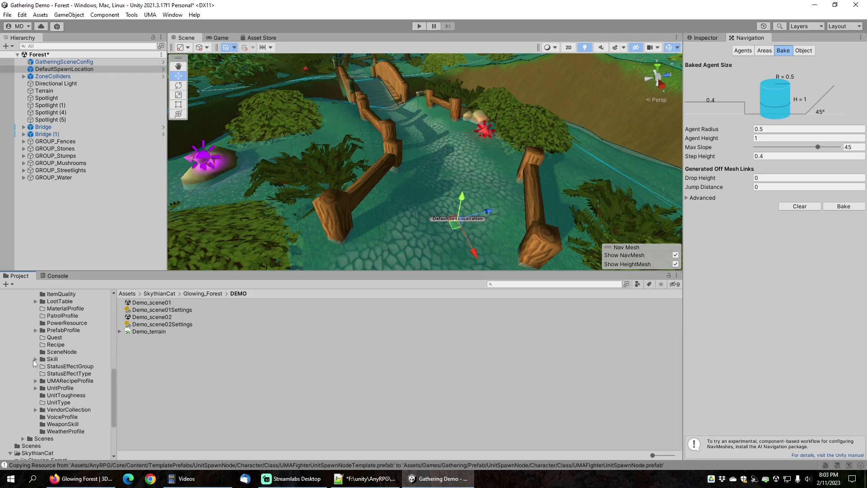
click(35, 359)
click(63, 366)
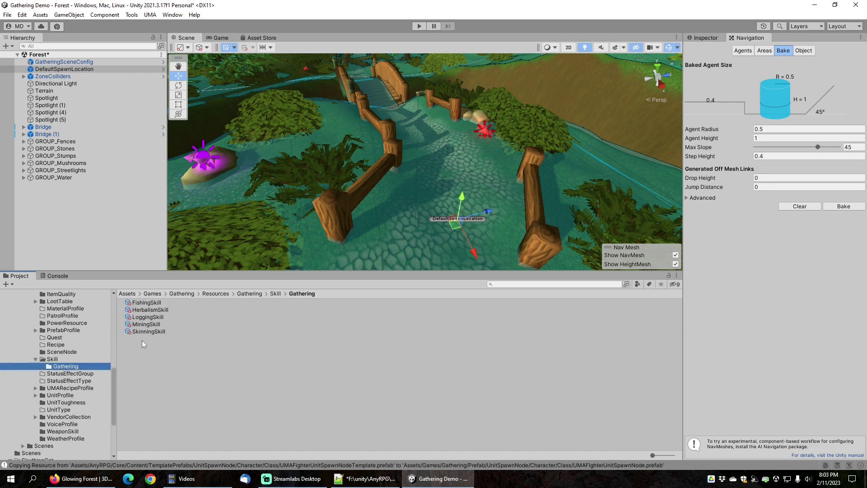
Step: Examine the settings and ability names of the Fishing, Herbalism, Logging, Mining and Skinning skills
click(152, 303)
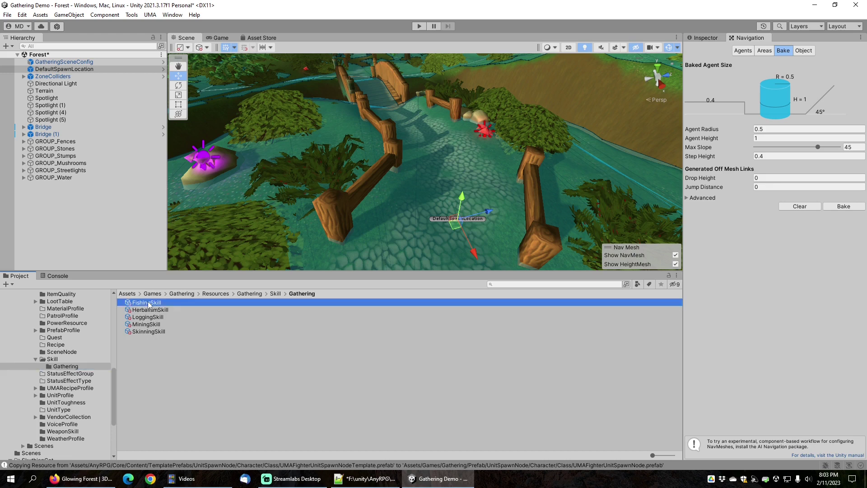
click(709, 38)
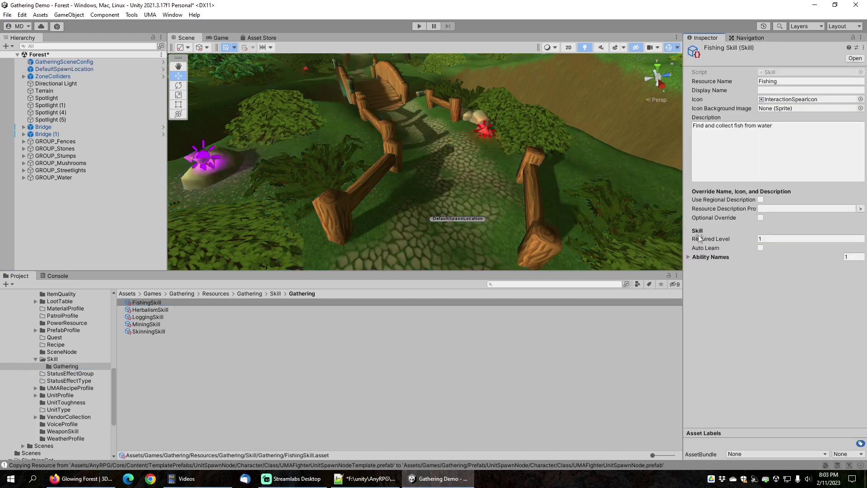
click(688, 256)
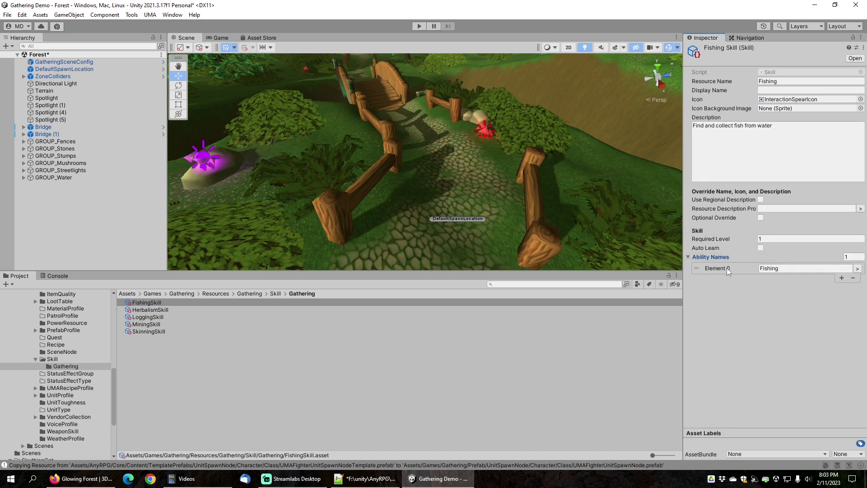
click(155, 309)
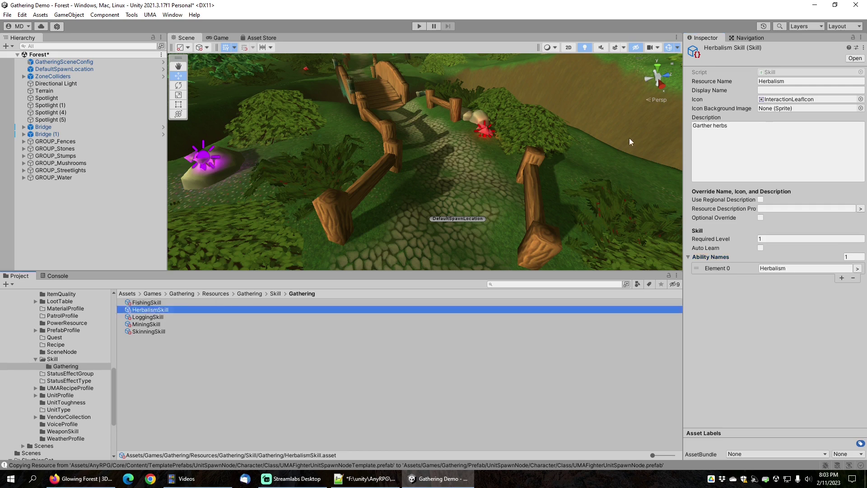
click(150, 317)
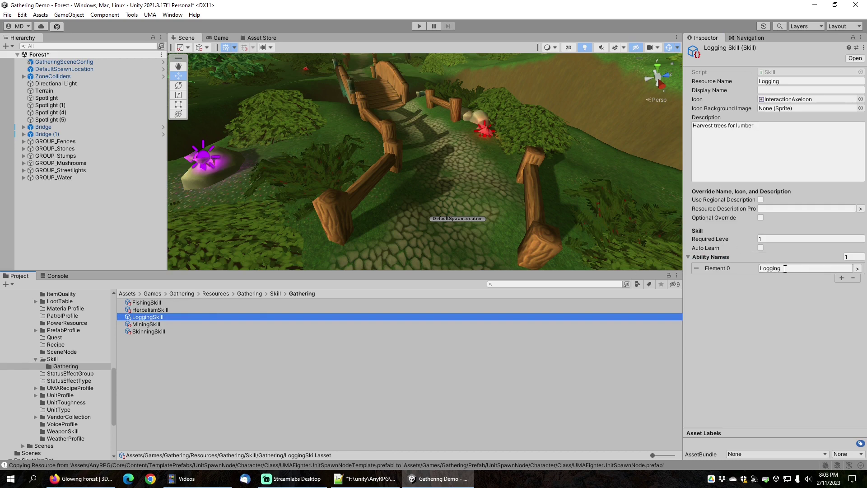
click(170, 324)
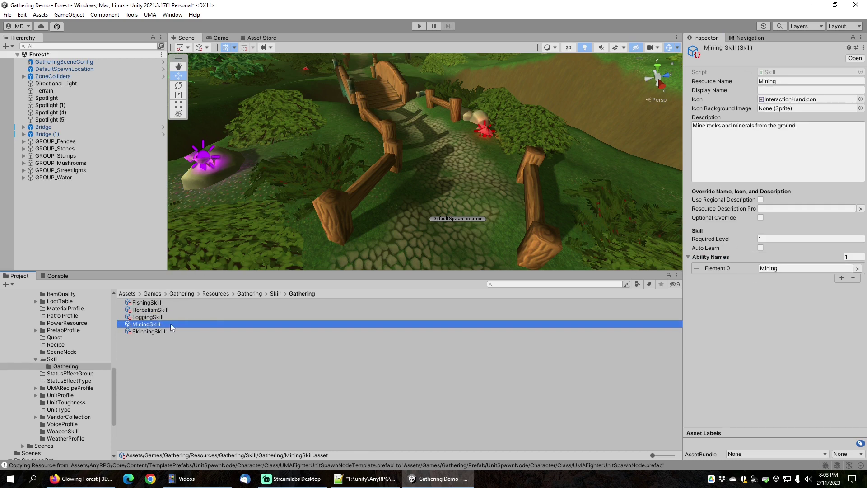
click(153, 332)
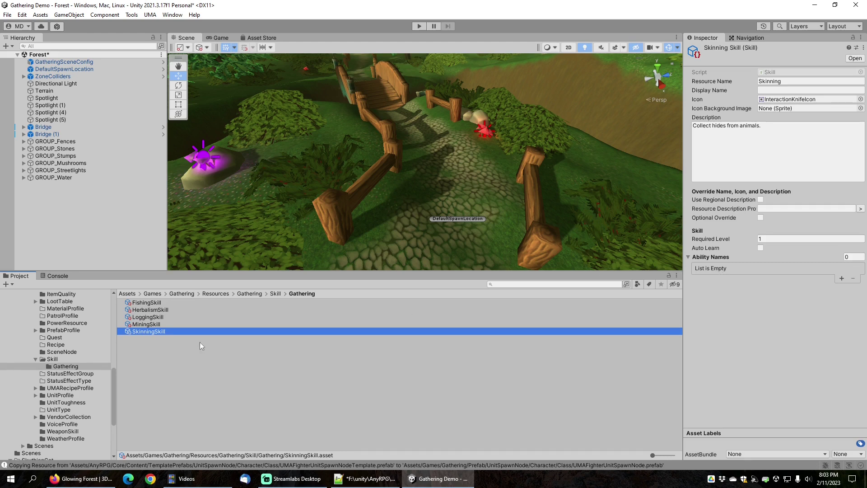
Step: Open the gathering profession abilities under BaseAbility and examine HerbalismAbility's gather properties, including its animation profile
scroll(75, 340, up, 10)
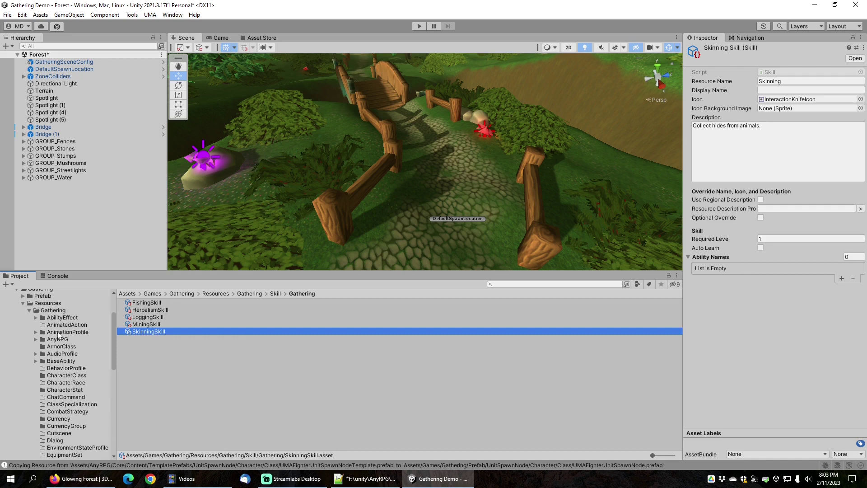
click(34, 362)
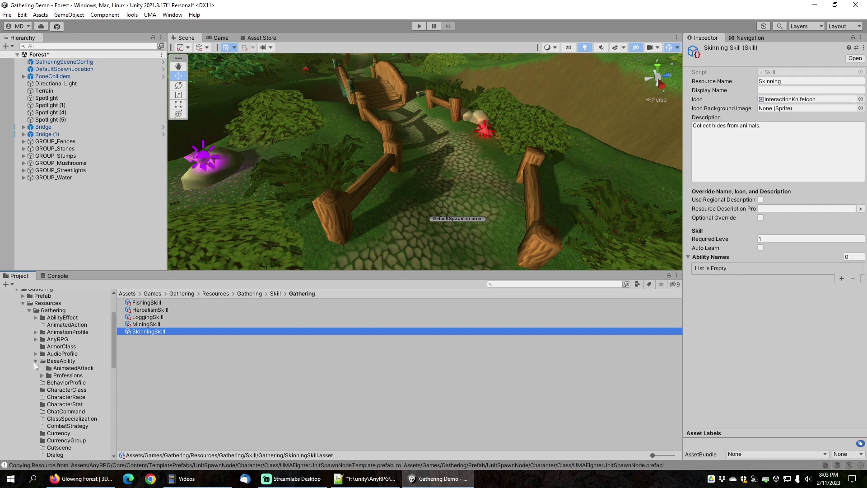
click(41, 374)
click(72, 382)
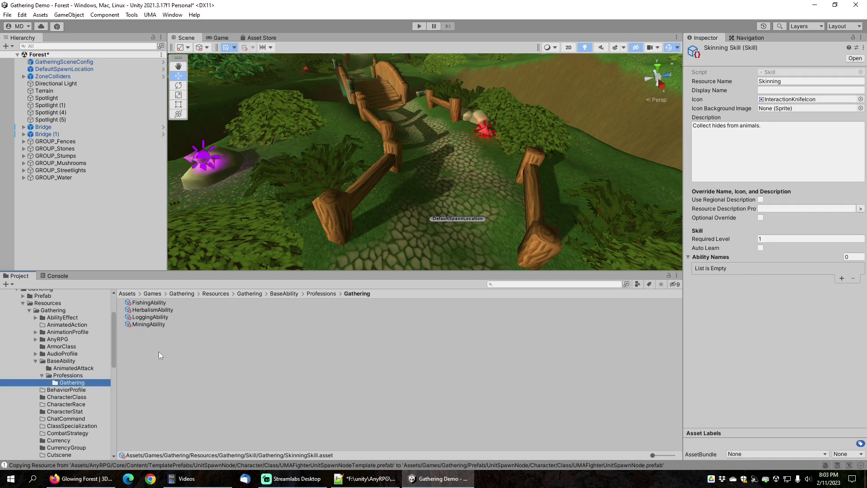
click(156, 310)
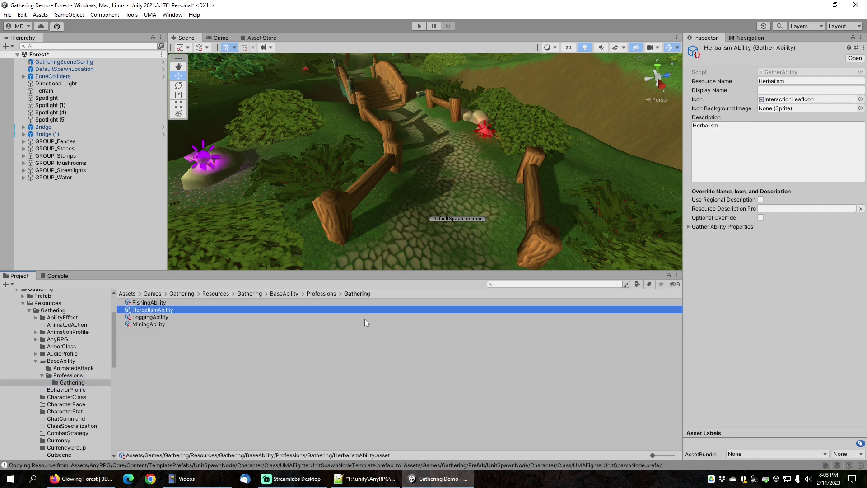
click(689, 227)
scroll(724, 317, down, 4)
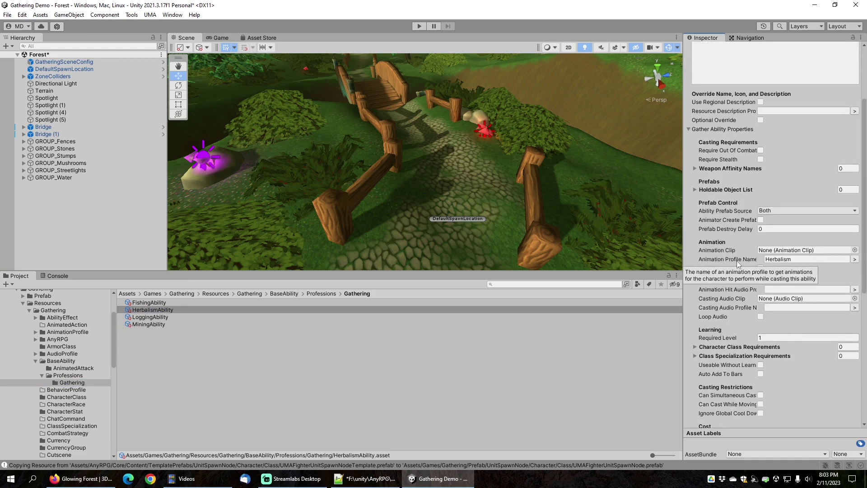
click(767, 261)
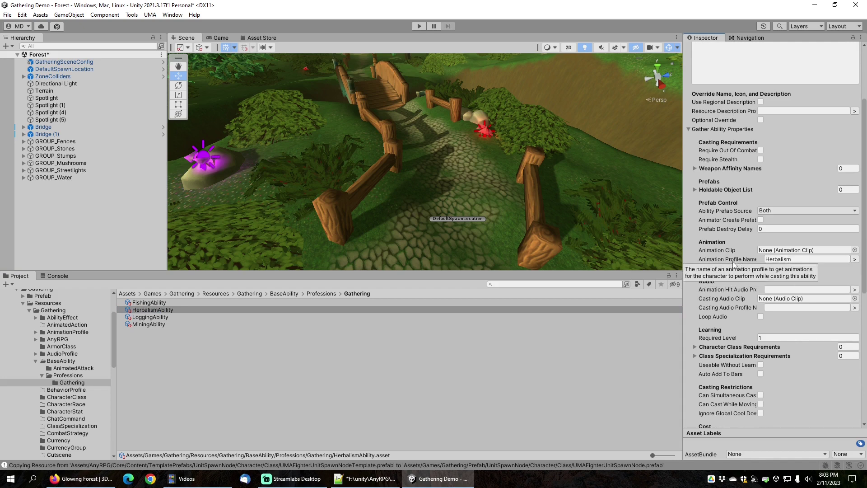
scroll(737, 244, up, 2)
scroll(737, 244, up, 2)
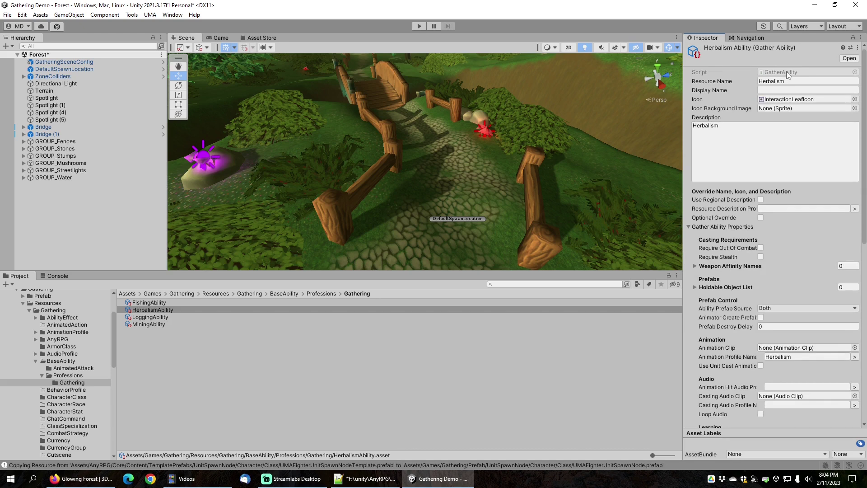
Step: Examine LoggingAbility's animation profile, hit audio profile, and the holdable object and attachment in its Holdable Object List
click(153, 316)
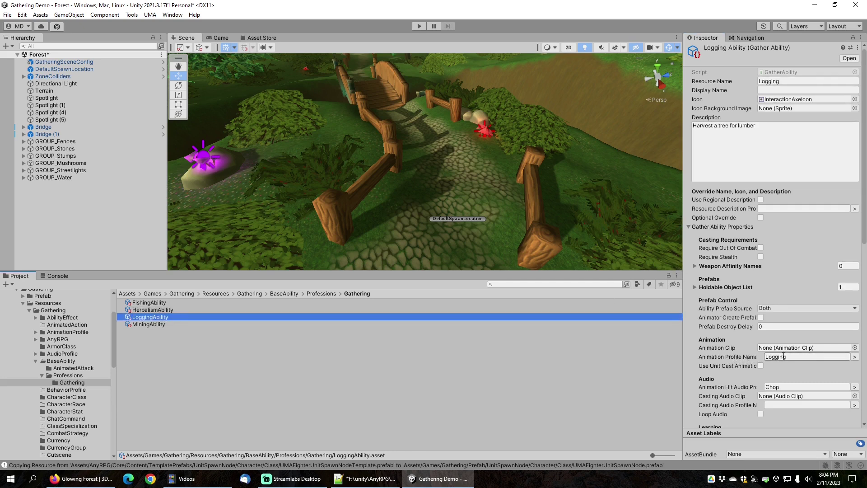
scroll(745, 370, down, 3)
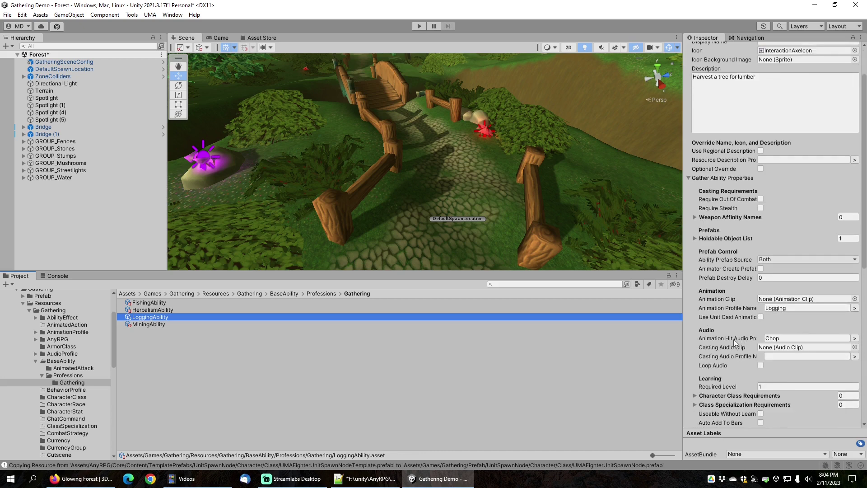
click(775, 338)
scroll(730, 335, down, 3)
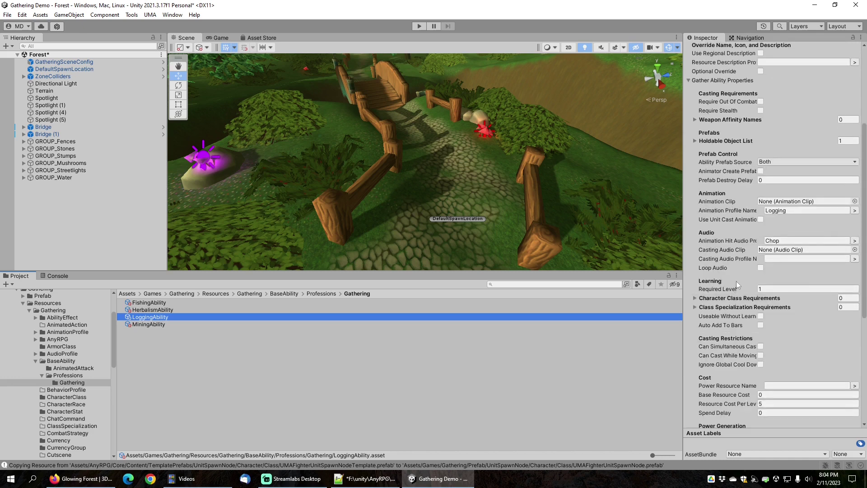
click(695, 142)
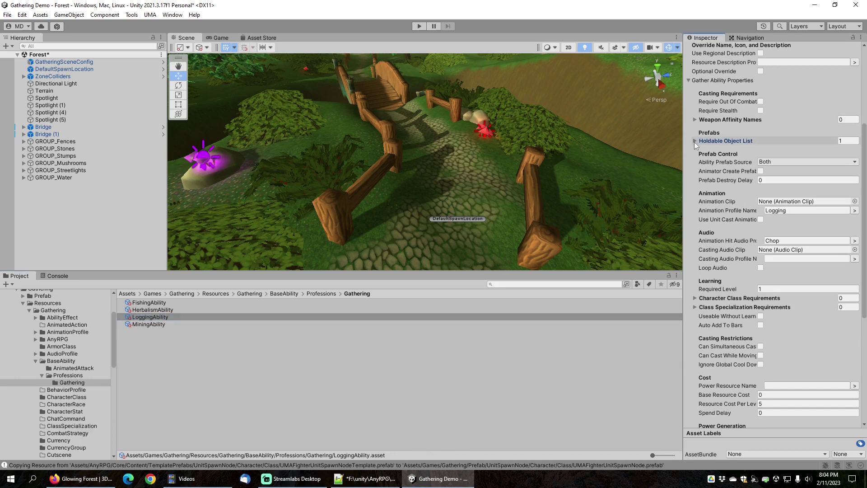
click(708, 152)
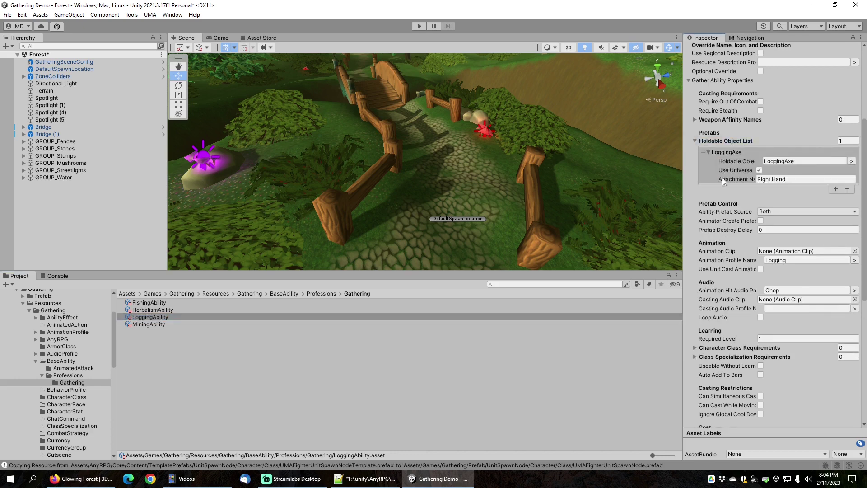
click(793, 160)
click(783, 179)
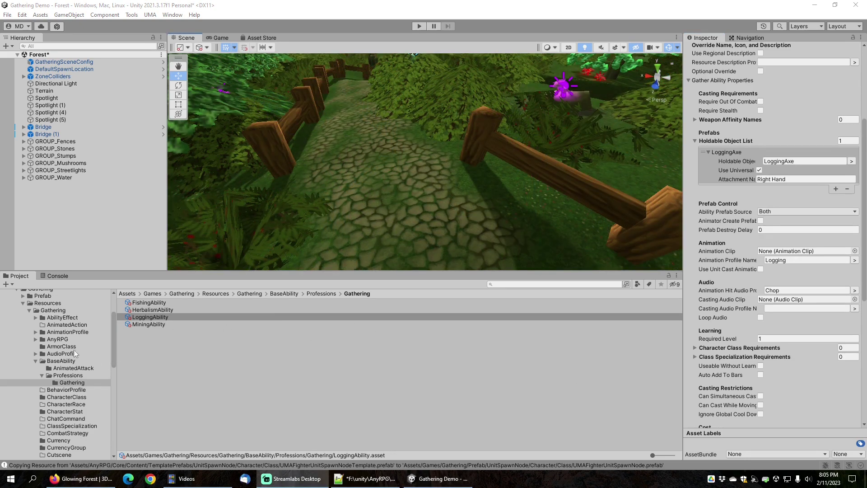
Step: Place the HerbalismSkillTrainerUnitSpawnNode prefab from the game's SkillTrainer unit spawn nodes on the stone path in the forest scene
scroll(63, 350, up, 1)
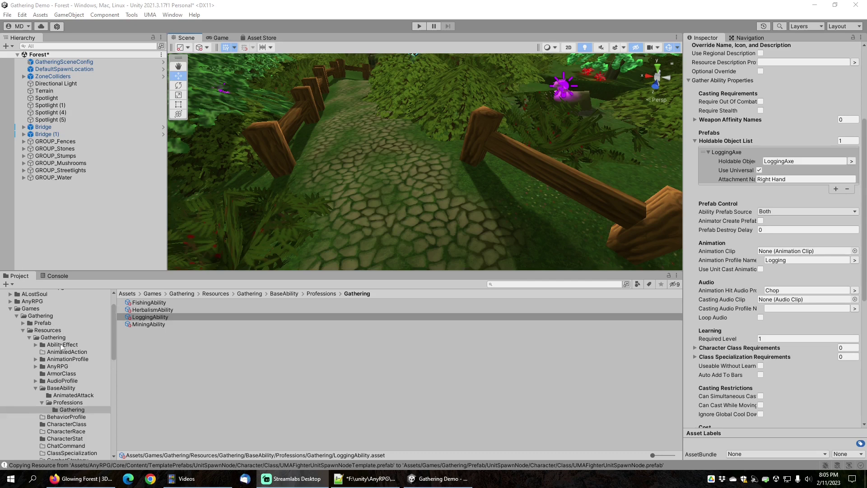
click(23, 322)
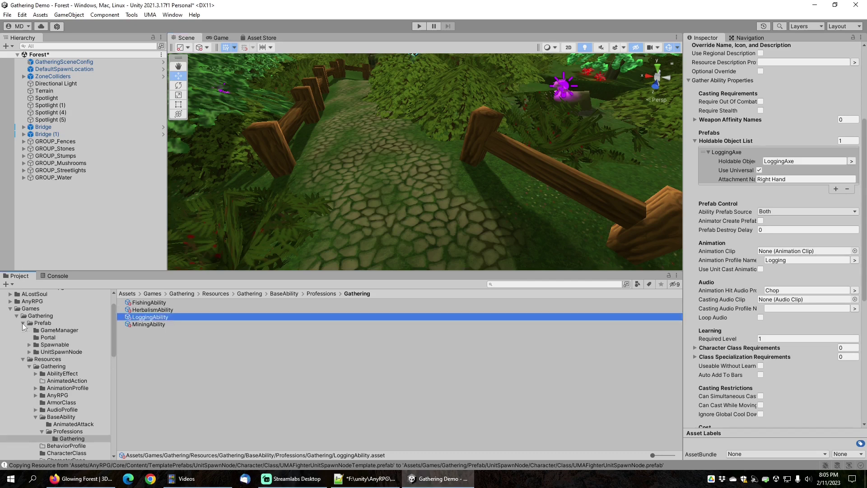
click(29, 352)
click(35, 367)
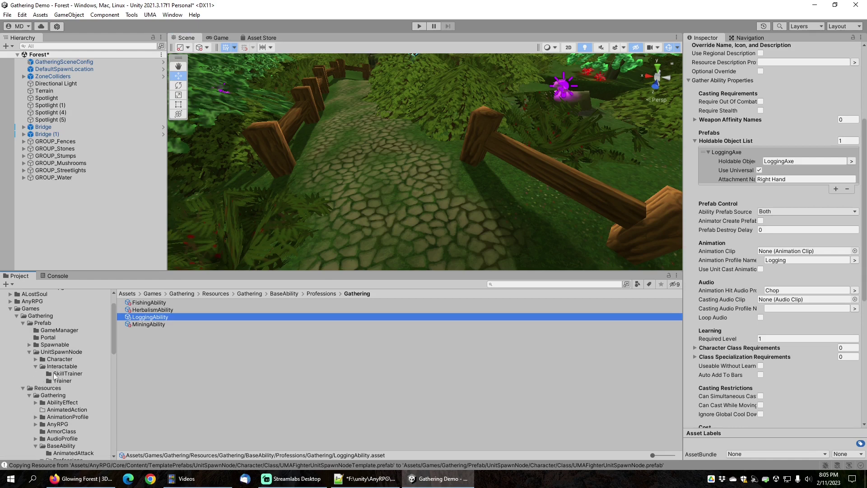
click(67, 374)
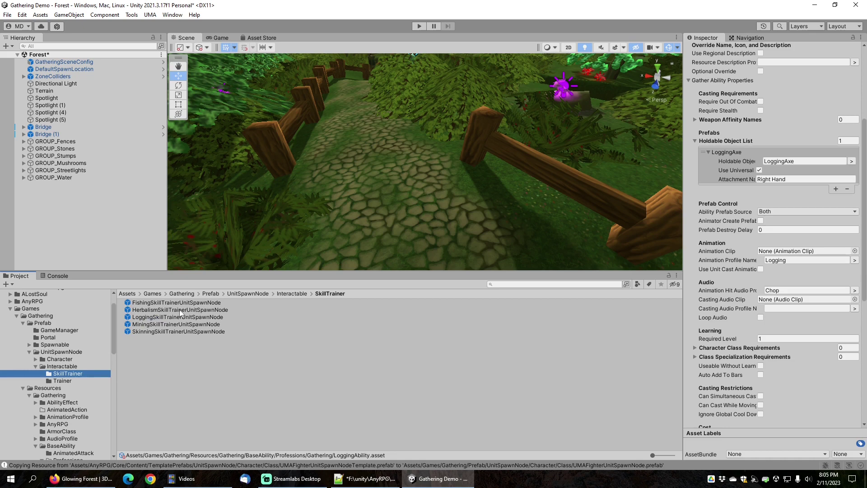
drag(179, 309, 338, 237)
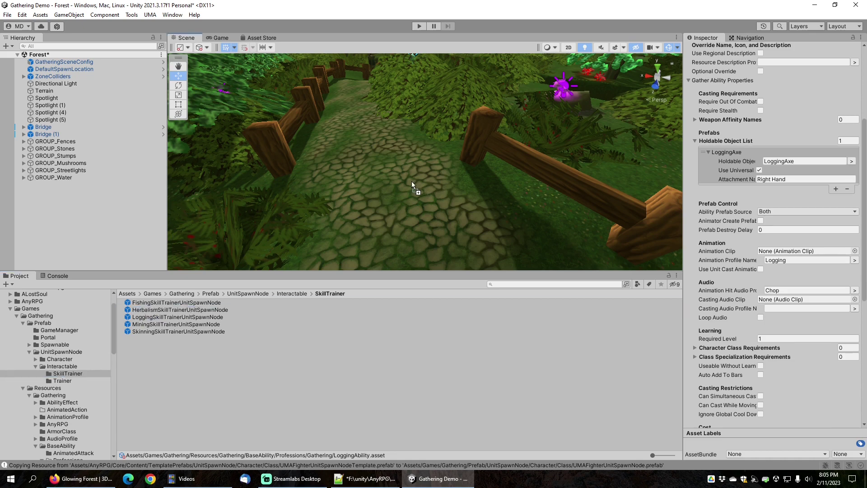
drag(413, 177, 413, 176)
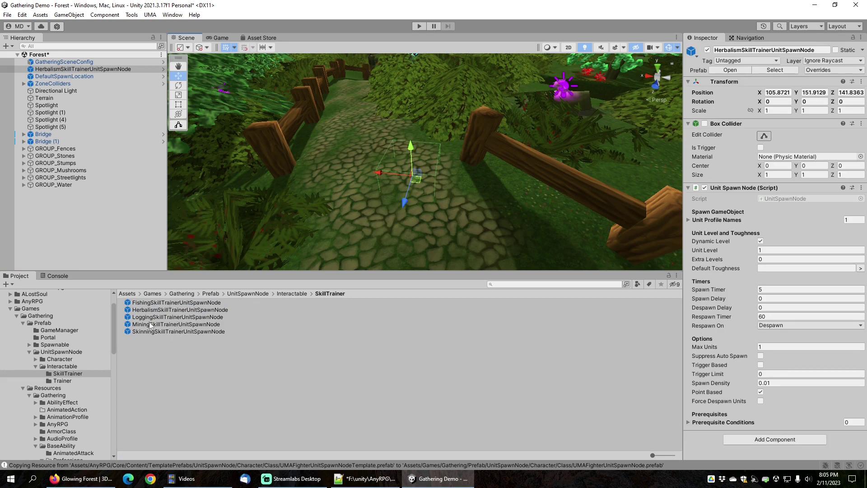
Step: Open the HerbalismSkillTrainerUnit unit profile and examine its settings down to the skill trainer entry in Inline Interactable Options
scroll(71, 371, down, 15)
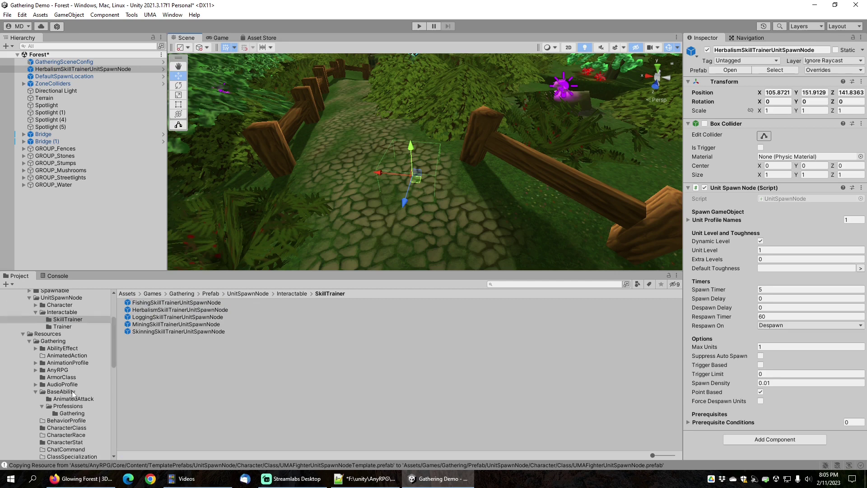
scroll(72, 389, down, 2)
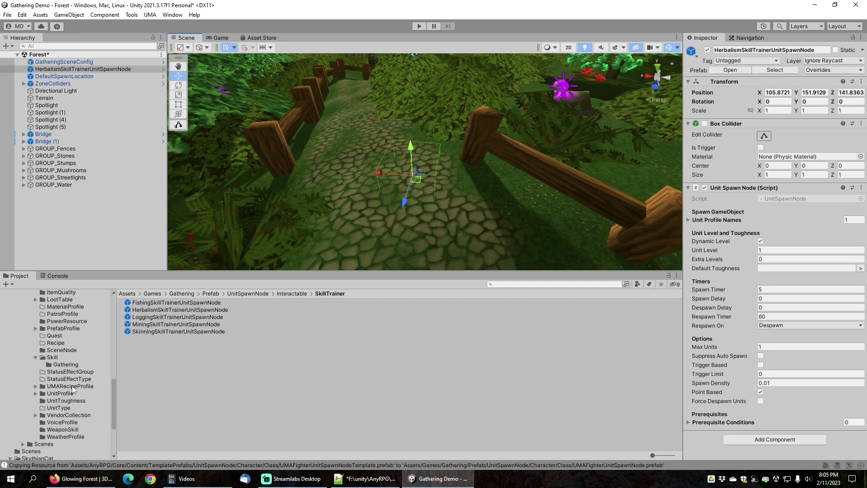
click(34, 394)
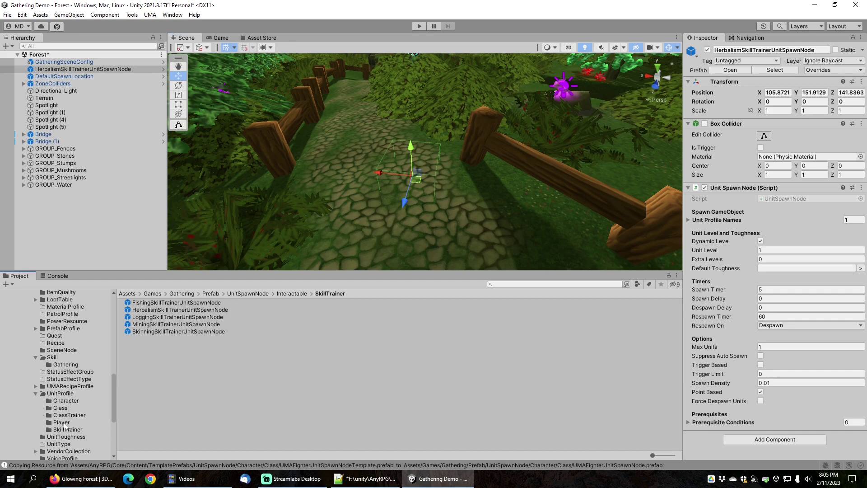
click(68, 429)
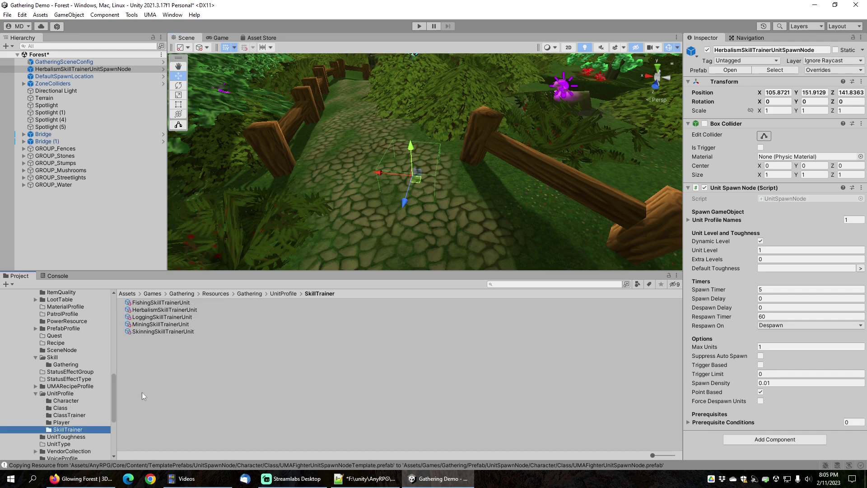
click(168, 310)
scroll(736, 296, down, 15)
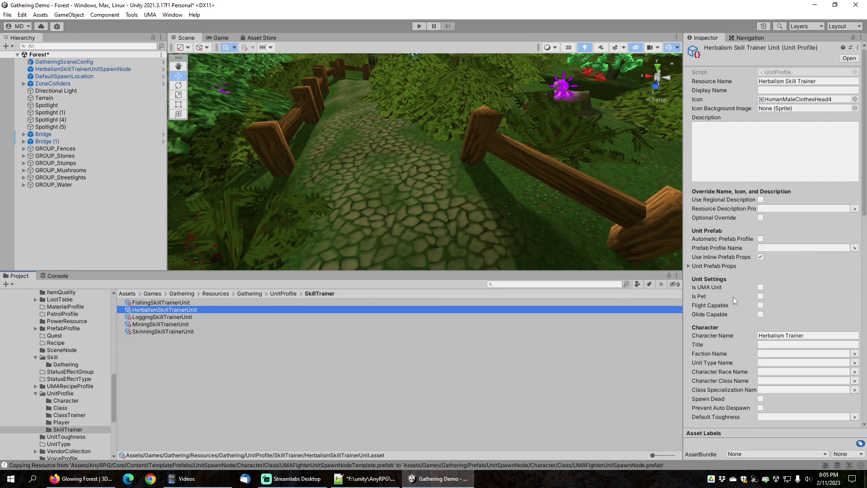
scroll(729, 291, down, 5)
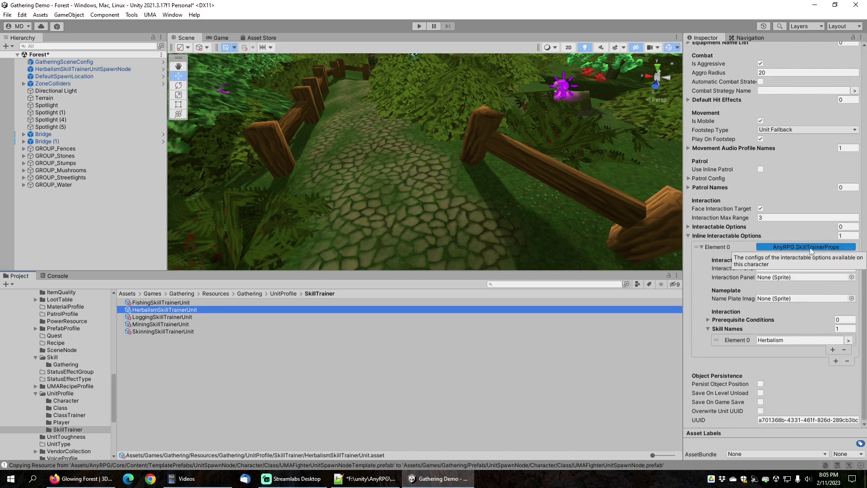
Step: Enlarge the herbalism trainer's Skill Names list to 5 entries and set Element 1 to Fishing
click(843, 328)
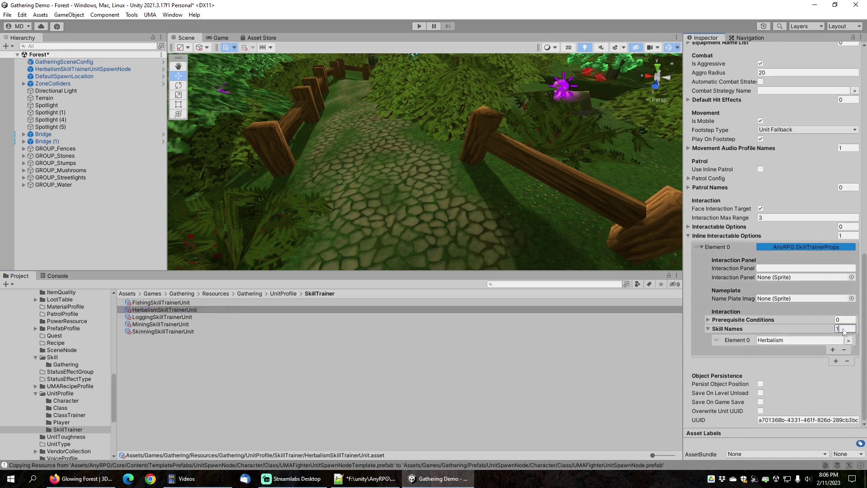
key(BackSpace)
text(5)
click(777, 340)
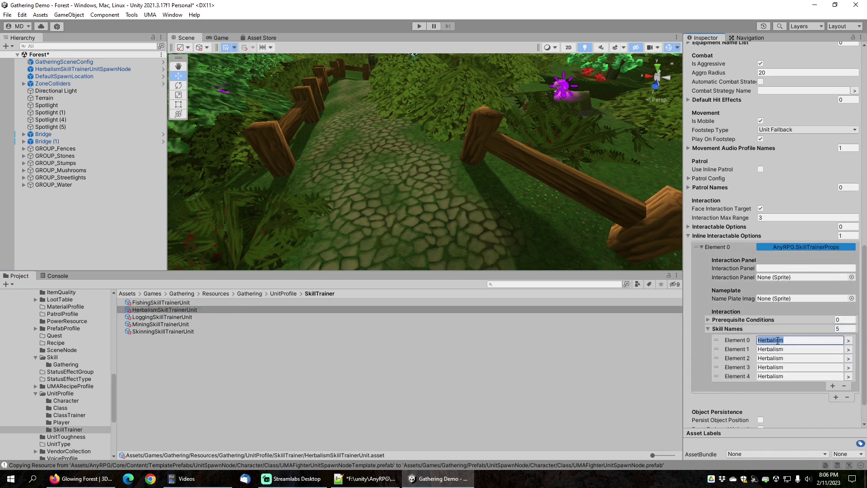
click(847, 350)
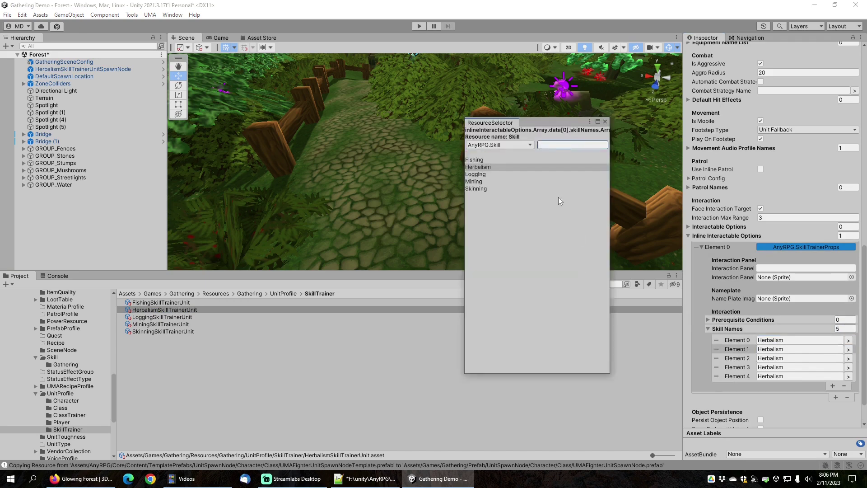
click(478, 160)
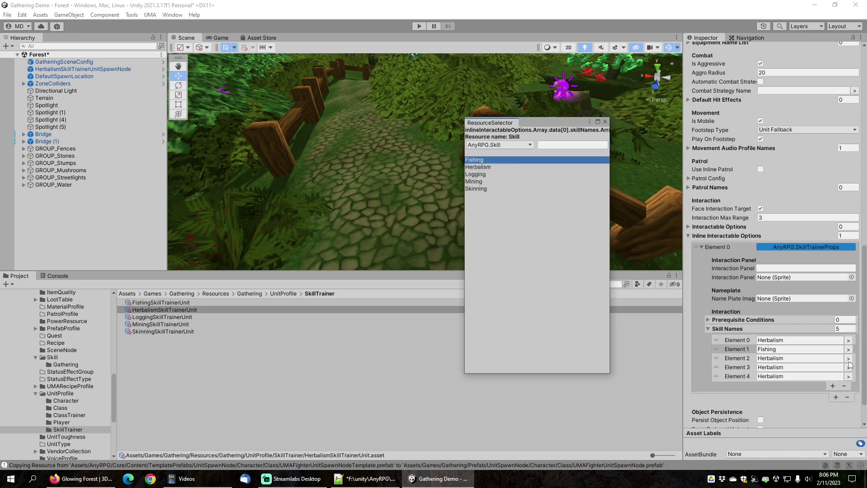
Step: Set Elements 2, 3 and 4 of the trainer's Skill Names to Logging, Mining and Skinning, and save the scene
click(848, 358)
click(475, 174)
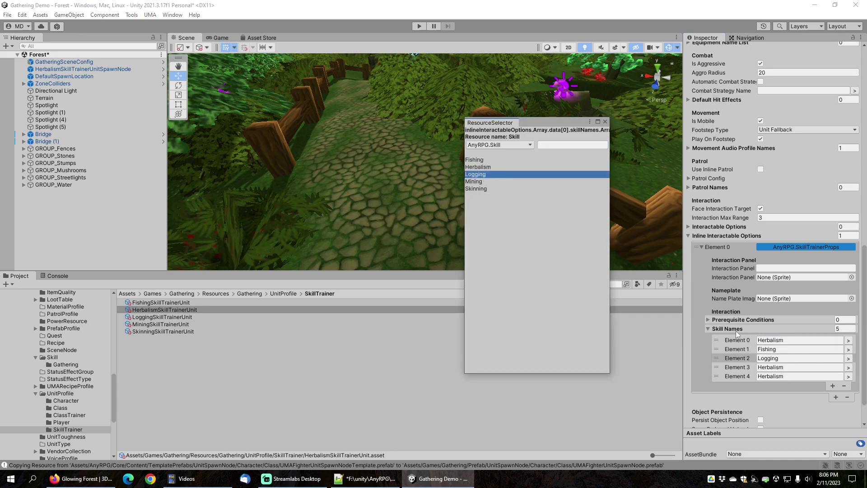
click(848, 367)
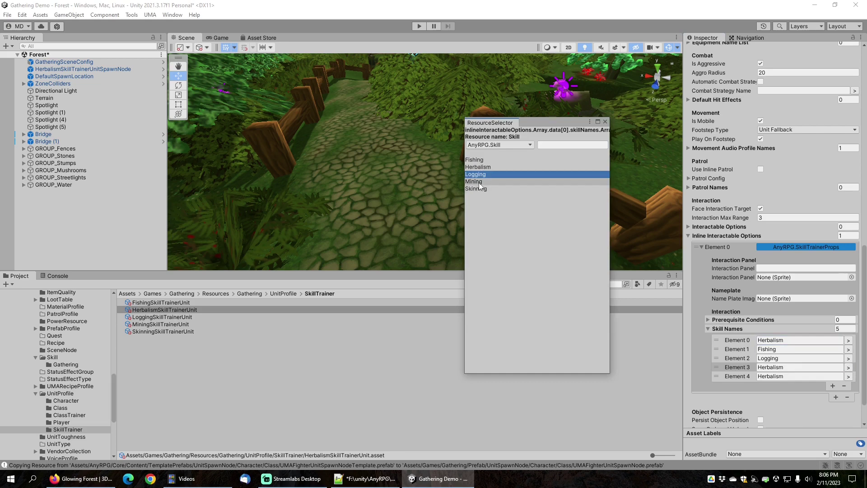
click(478, 181)
click(848, 376)
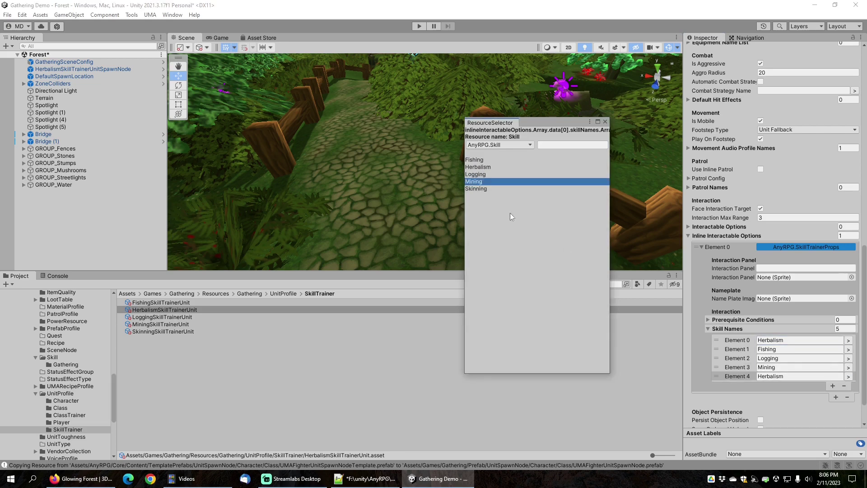
click(482, 189)
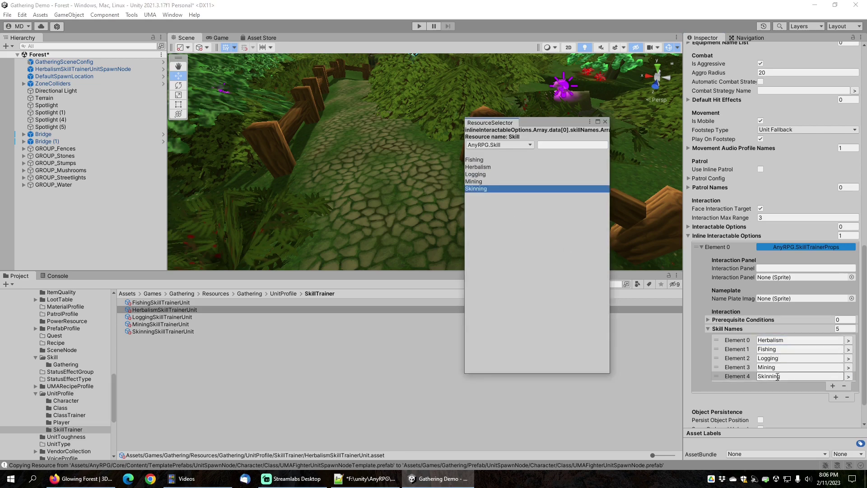
click(605, 121)
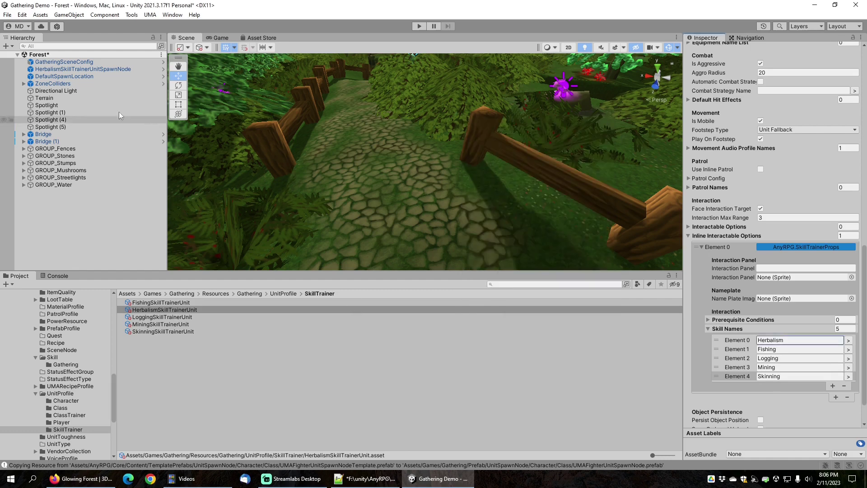
click(8, 15)
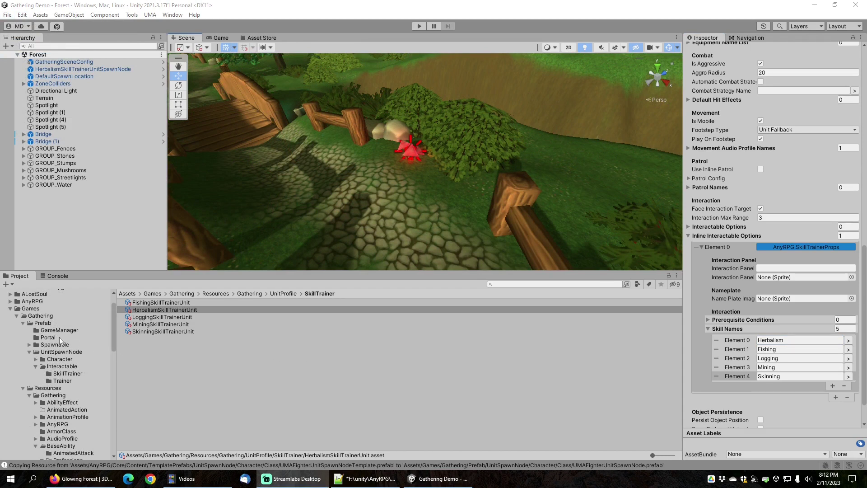
Step: Place the HerbalismGrayFlowerNode prefab from the spawnable Herbalism gathering nodes on the grass beside the forest path
click(30, 344)
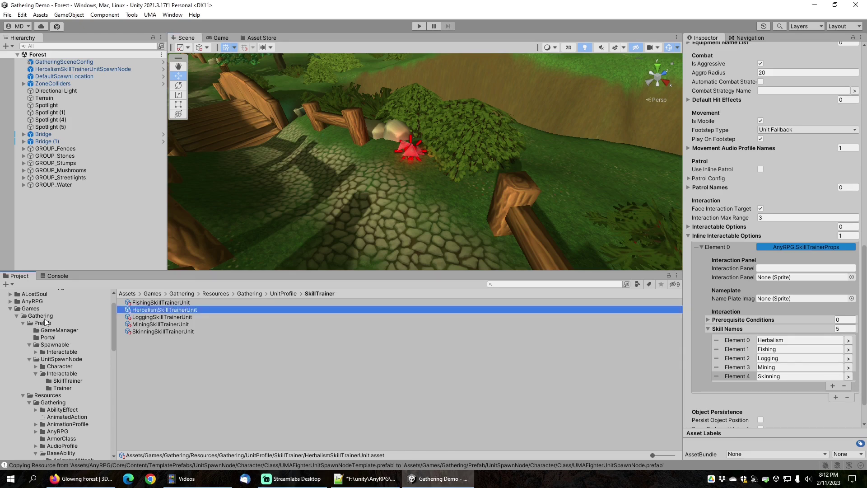
click(52, 345)
double_click(53, 352)
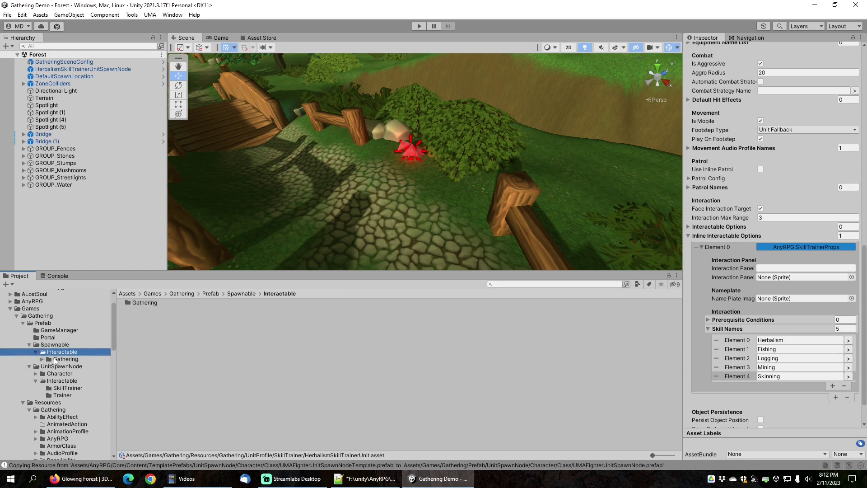
double_click(56, 358)
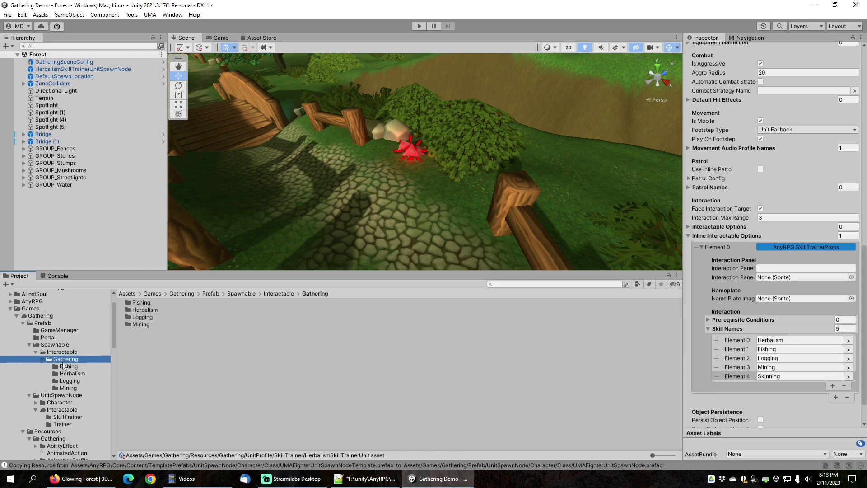
click(75, 371)
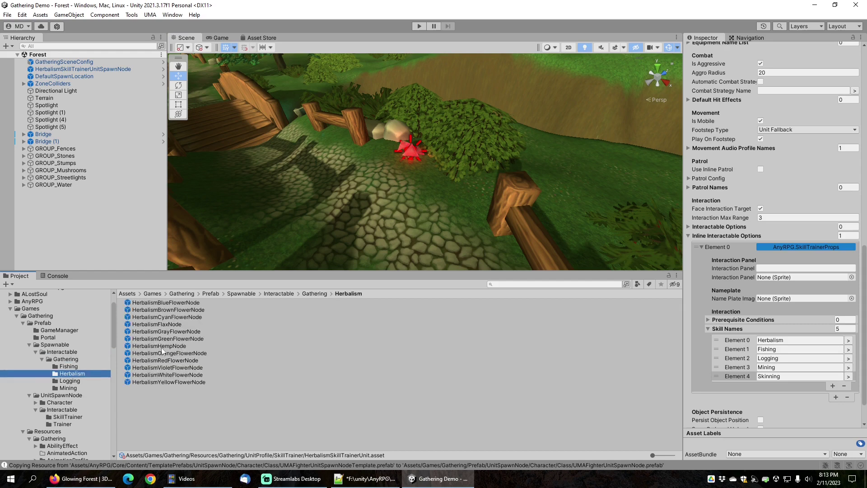
drag(163, 335, 454, 199)
Step: Examine the placed gray flower node and its surroundings beside the path from close up and farther away
scroll(458, 212, up, 5)
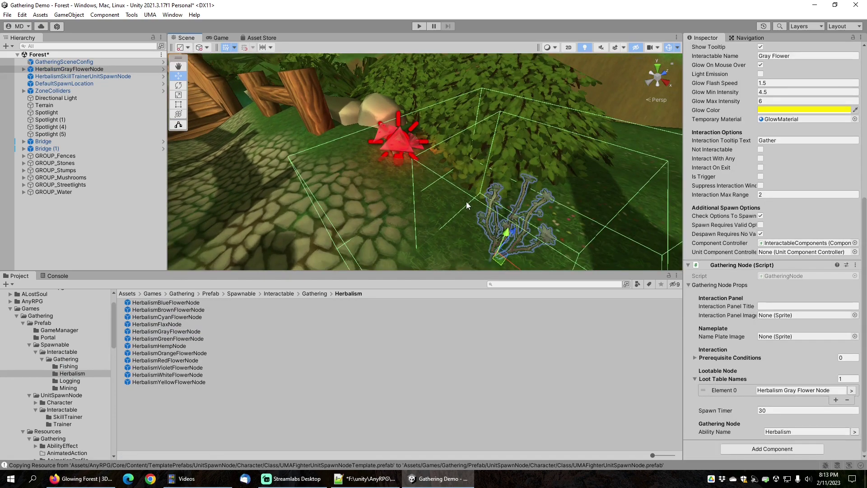
middle_drag(466, 204, 482, 165)
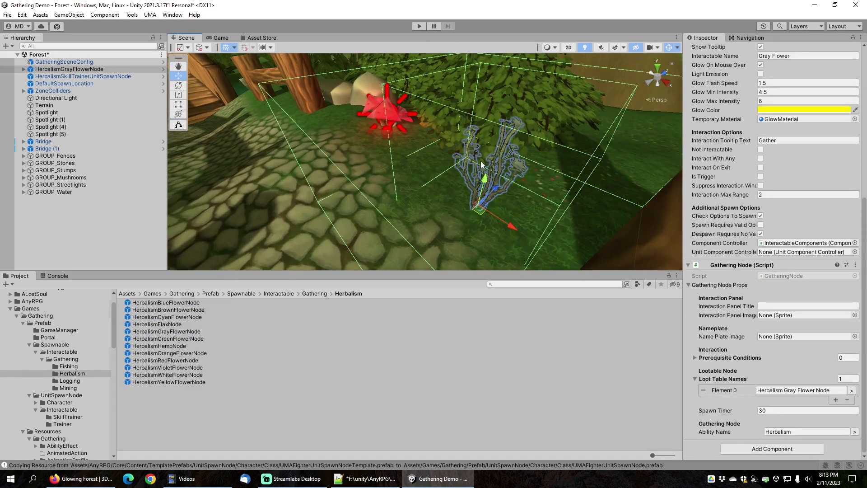
scroll(462, 172, down, 5)
mouse_move(435, 178)
middle_down()
mouse_move(425, 174)
mouse_move(429, 191)
middle_up()
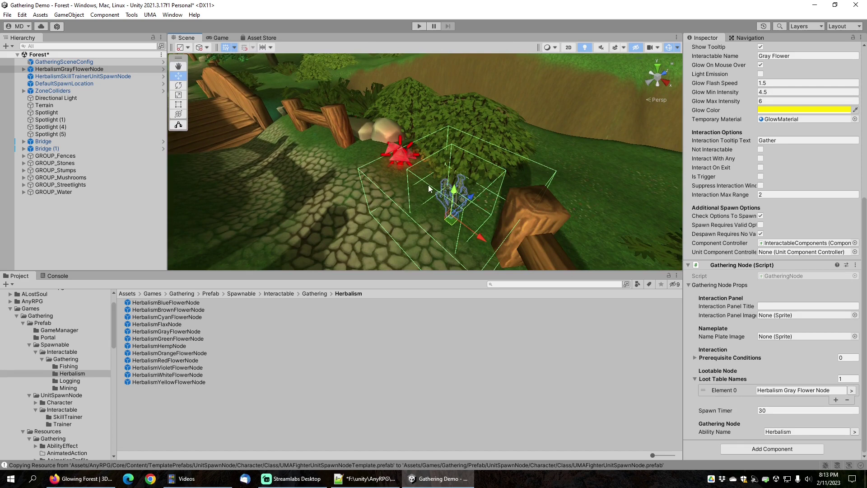
middle_drag(426, 158, 461, 180)
scroll(462, 188, up, 4)
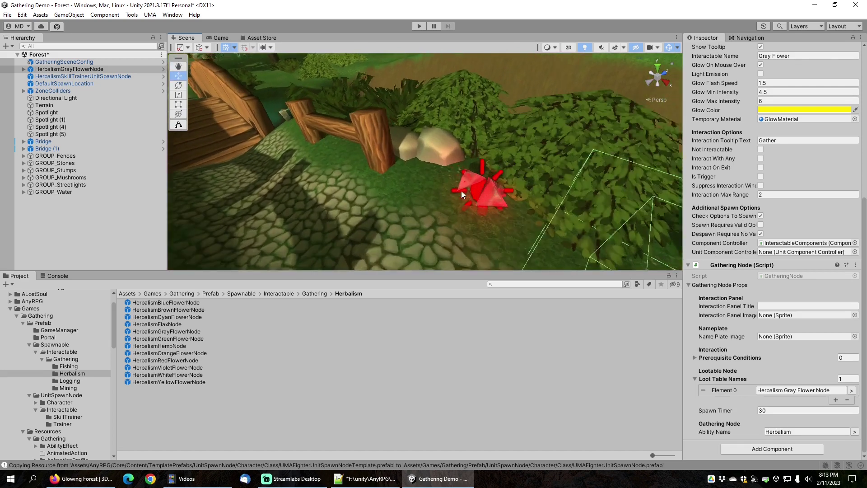
scroll(505, 161, up, 2)
middle_drag(505, 161, 497, 142)
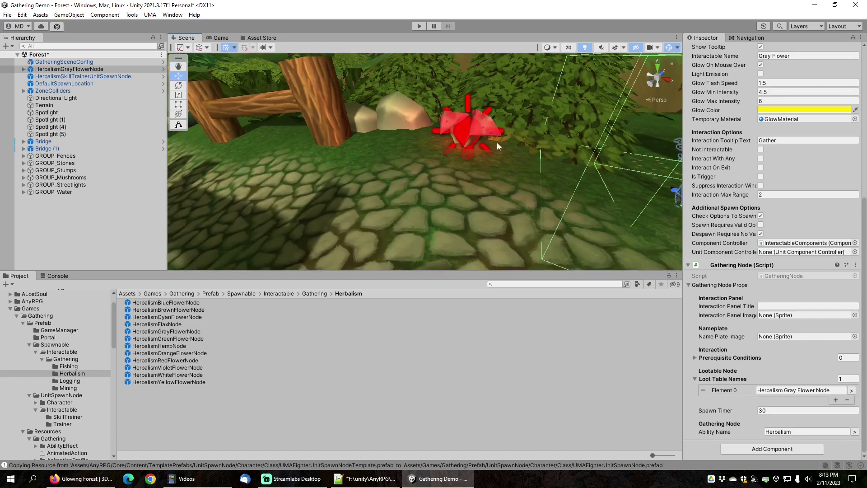
right_drag(478, 145, 438, 165)
middle_drag(438, 165, 428, 145)
scroll(456, 199, up, 3)
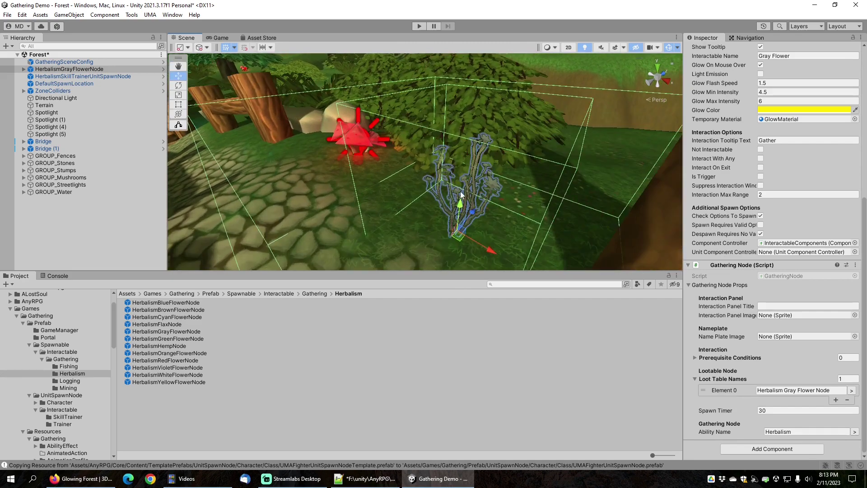
scroll(459, 198, up, 2)
scroll(451, 194, down, 3)
middle_drag(405, 145, 403, 156)
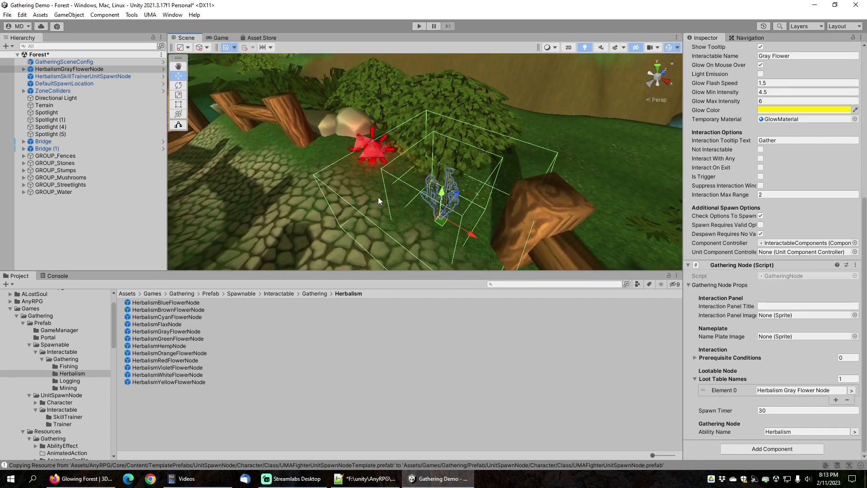
Step: Duplicate the HerbalismGrayFlowerNode prefab in the Herbalism folder
click(165, 332)
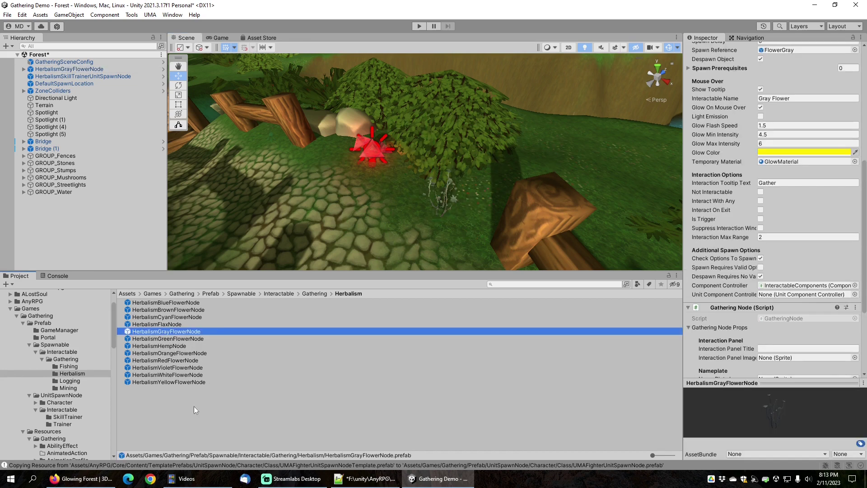
key(ctrl+d)
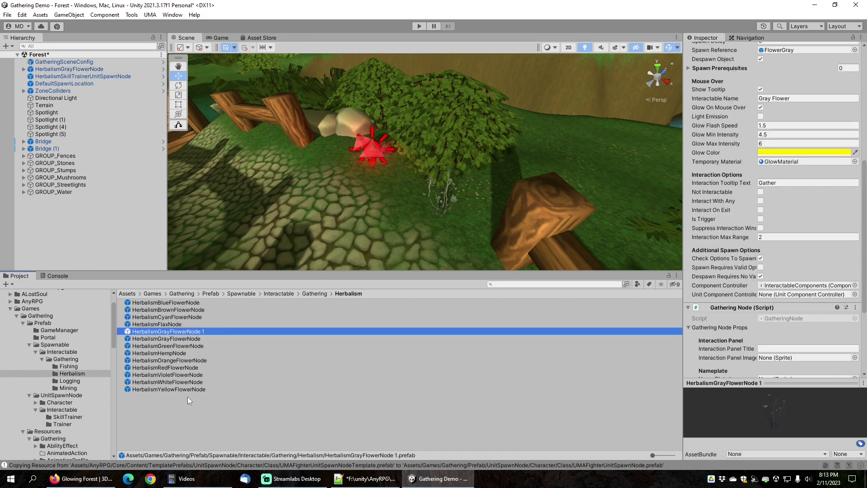
Step: Rename the duplicated gray flower node prefab as HerbalismSpottedMushroomNode
click(185, 330)
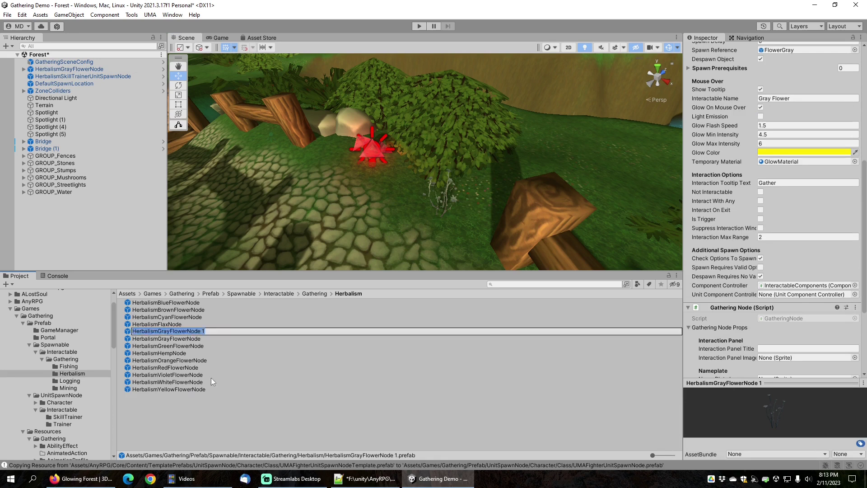
key(BackSpace)
key(BackSpace)
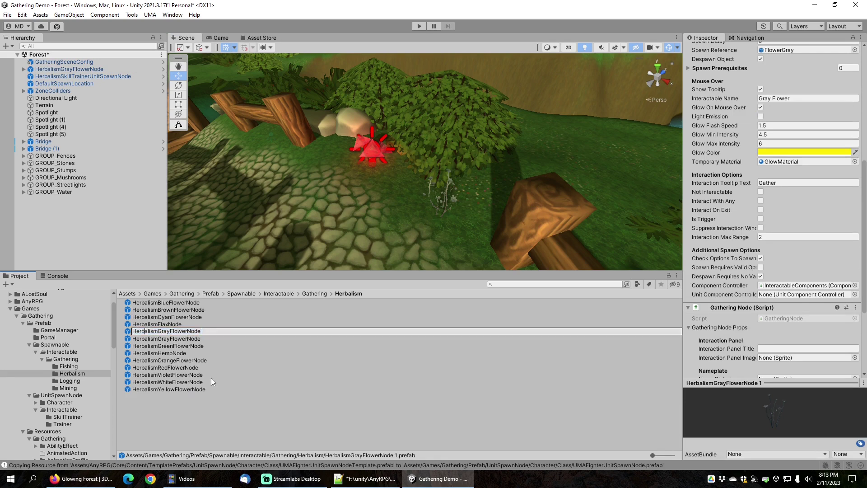
key(Left)
key(Left)
key(shift+Right)
key(shift+Right)
key(shift+Right)
key(shift+Right)
key(shift+Right)
key(shift+Right)
key(shift+Right)
key(shift+Right)
key(shift+Right)
key(shift+Right)
key(shift+Right)
key(shift+Left)
text(SpottedMushroom)
key(Return)
Step: Set the Interactable Name of the HerbalismSpottedMushroomNode prefab to Spotted Mushroom
scroll(700, 130, up, 5)
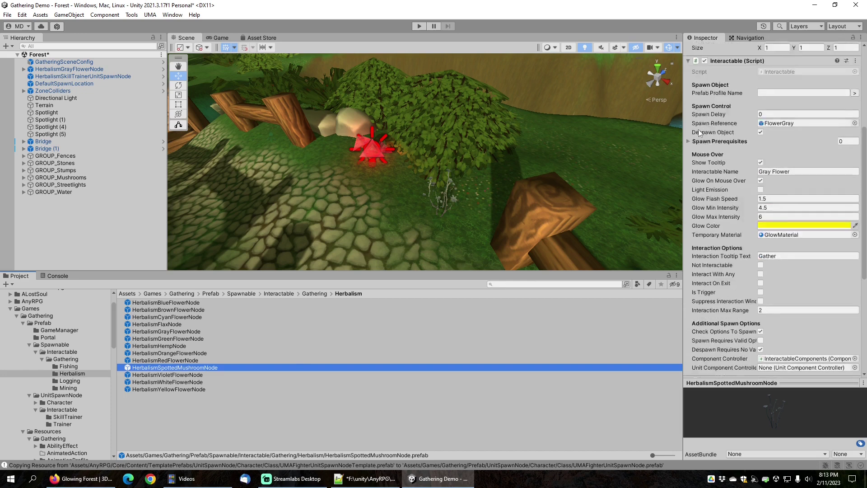
scroll(707, 132, up, 2)
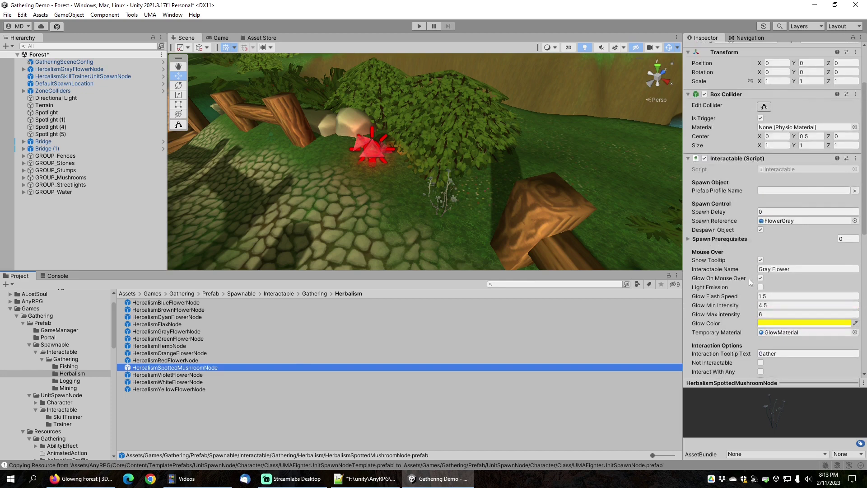
click(802, 268)
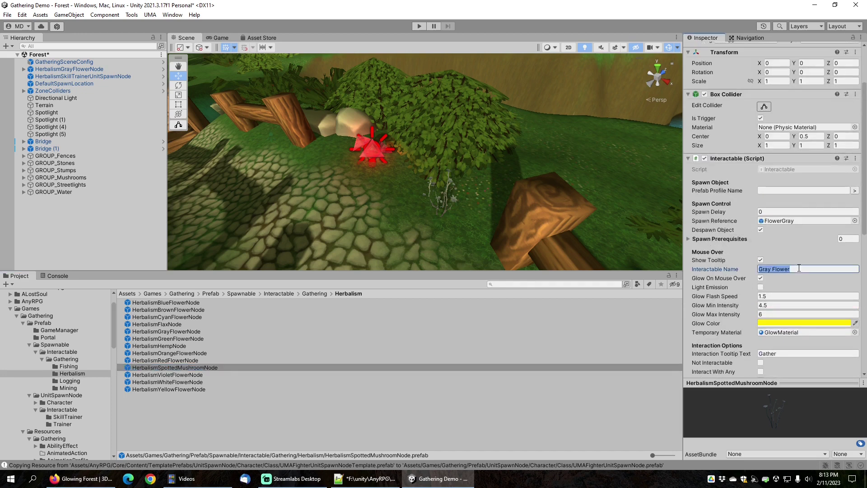
text(Spotted Mushroom)
Step: Examine the prefab's interaction options and its Gathering Node loot table, spawn timer and ability name, and the Spawn Reference
scroll(726, 241, down, 5)
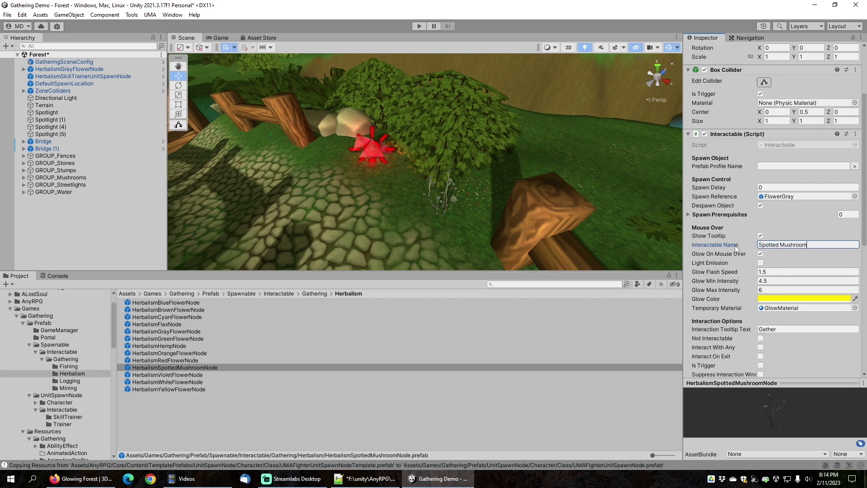
scroll(725, 237, down, 3)
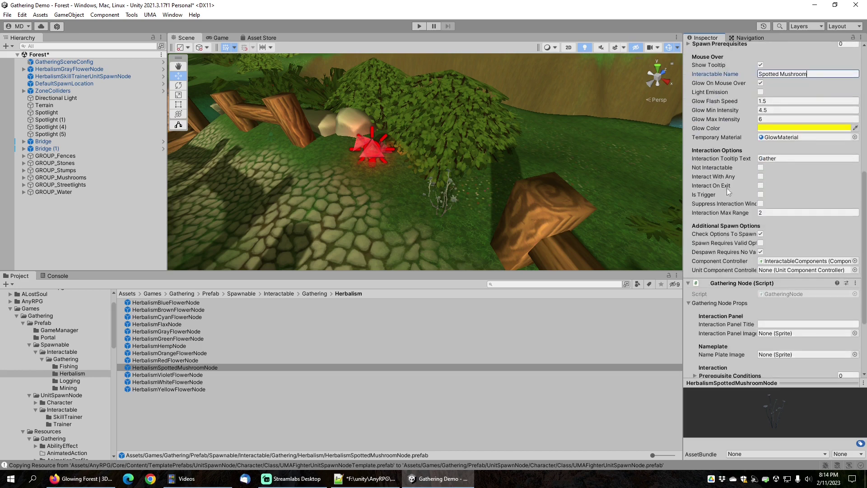
scroll(722, 171, up, 4)
scroll(717, 147, up, 2)
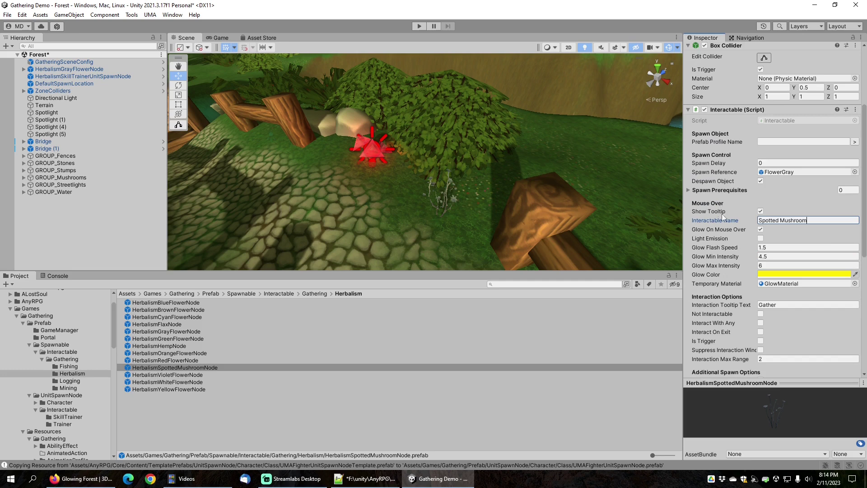
scroll(719, 225, down, 8)
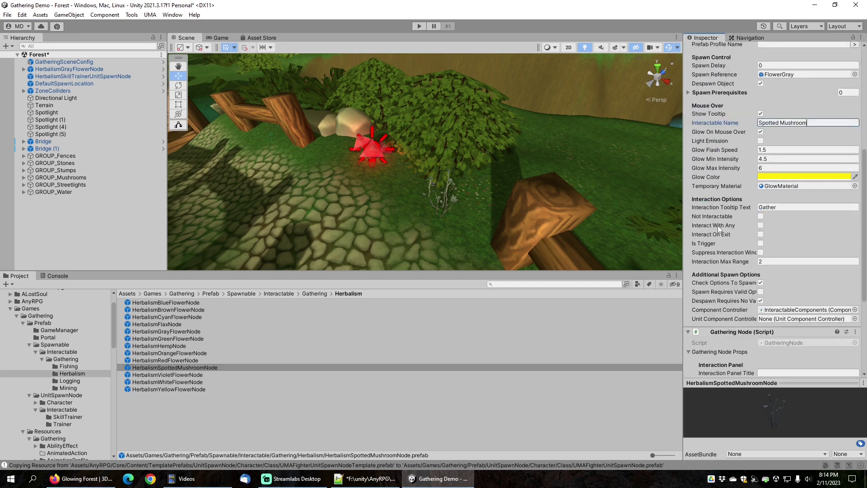
scroll(717, 223, down, 2)
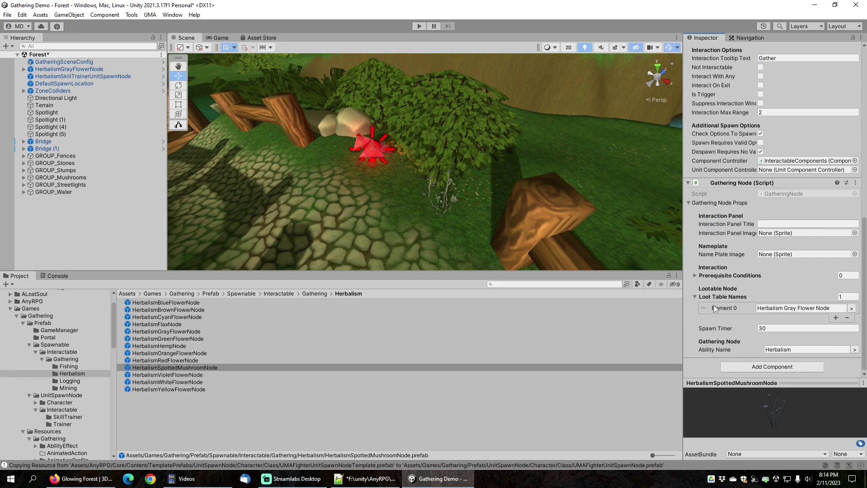
click(775, 349)
click(722, 291)
click(761, 327)
scroll(740, 271, up, 5)
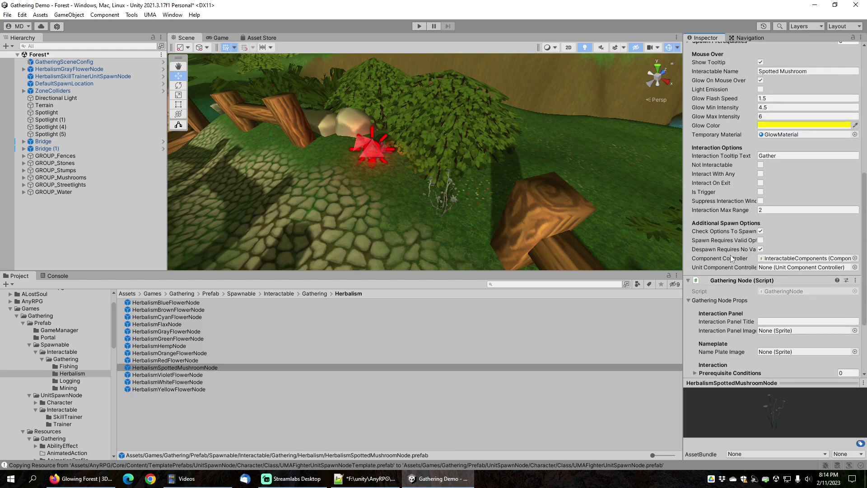
scroll(731, 258, up, 6)
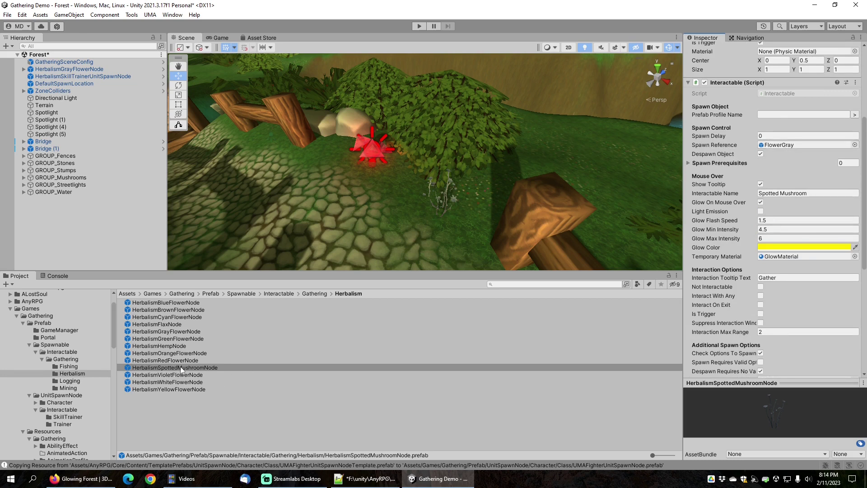
Step: Identify the red mushroom object beside the path in the scene, and open the HerbalismSpottedMushroomNode prefab for editing
click(367, 145)
scroll(84, 232, down, 3)
scroll(84, 232, down, 2)
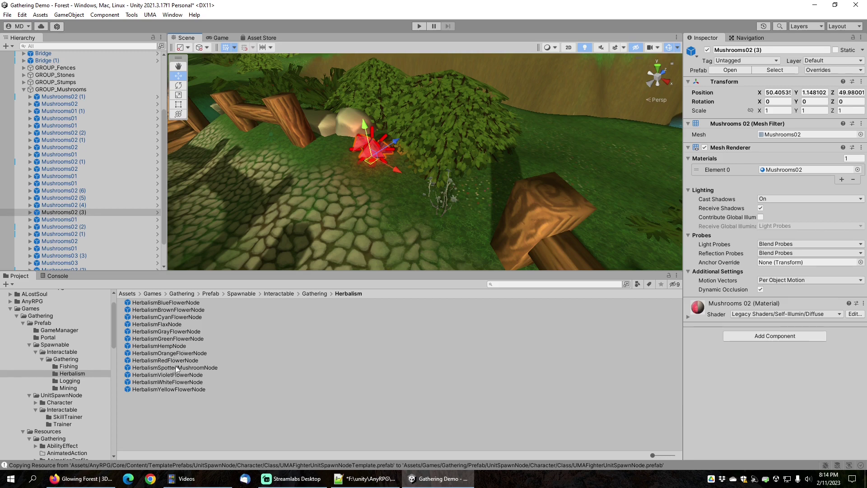
double_click(174, 367)
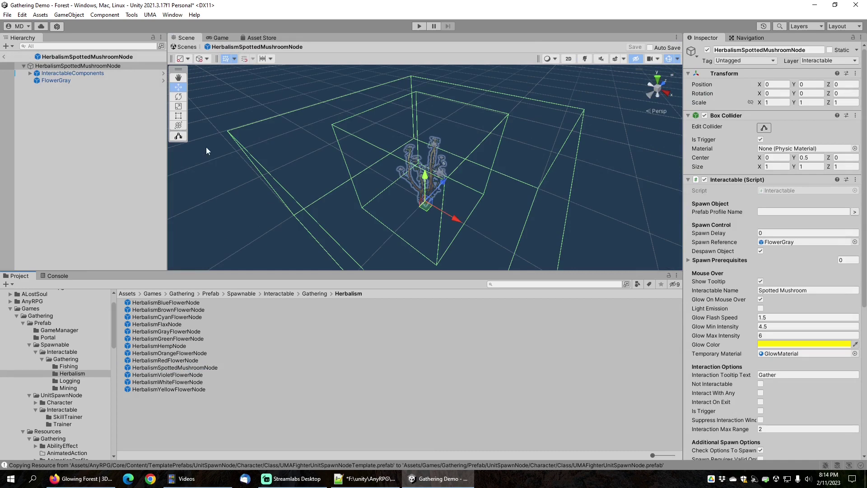
click(53, 82)
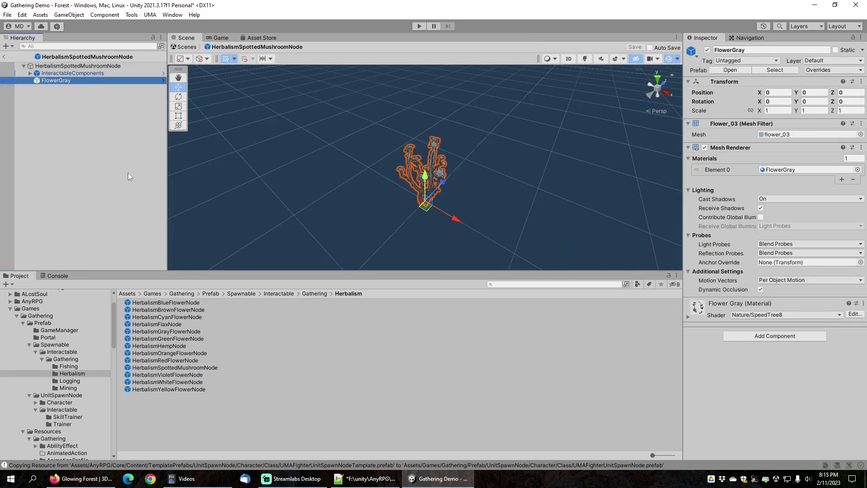
Step: Search the project assets for mushrooms0 and add the Mushrooms02 prefab as a child of HerbalismSpottedMushroomNode
click(563, 283)
text(mushrooms)
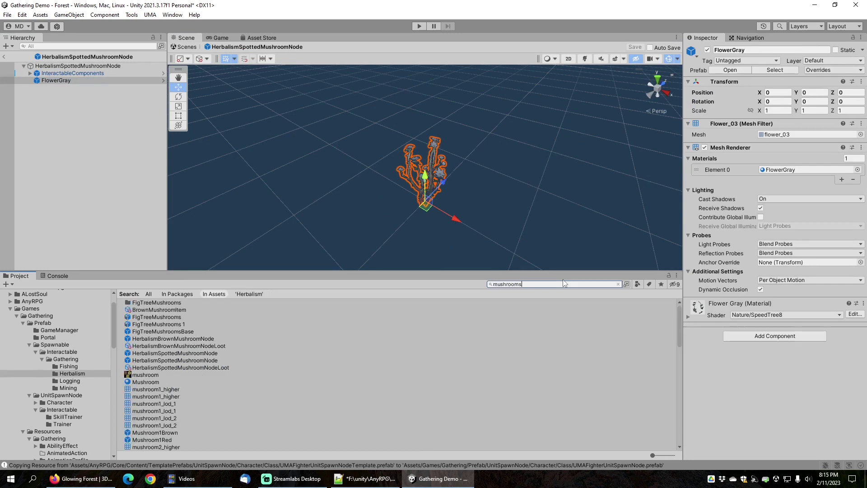
text(0)
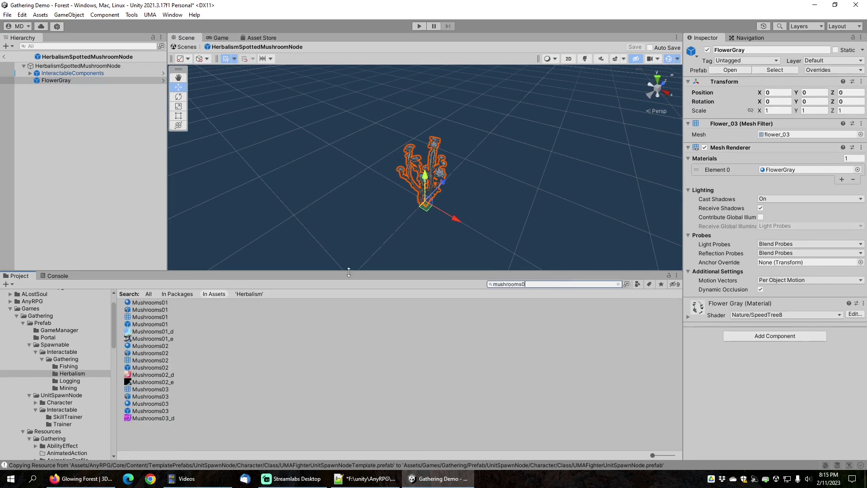
click(154, 367)
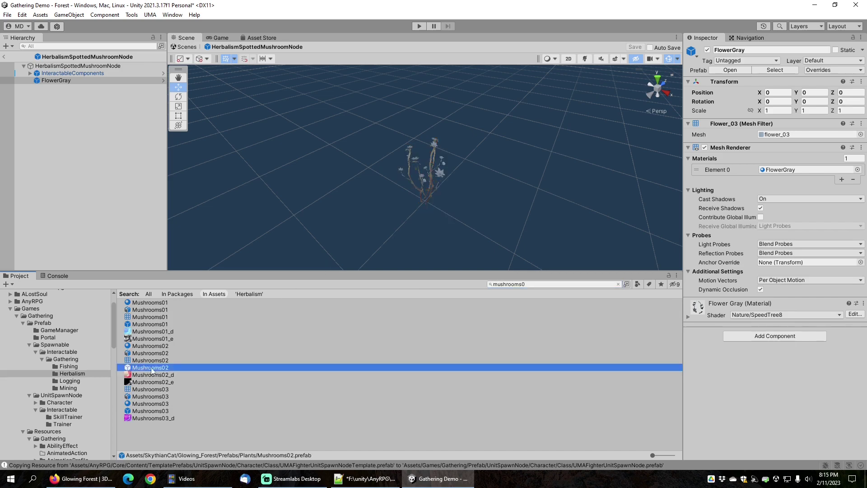
drag(154, 367, 77, 71)
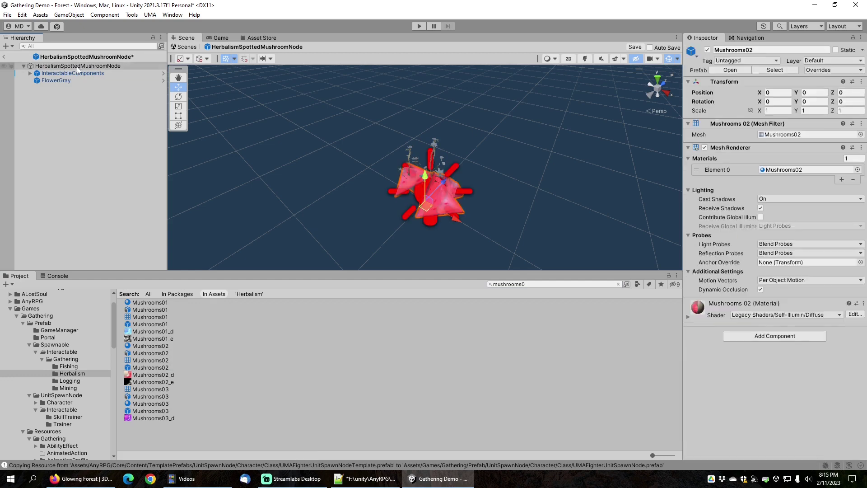
Step: Delete the FlowerGray child object from the HerbalismSpottedMushroomNode prefab
click(67, 66)
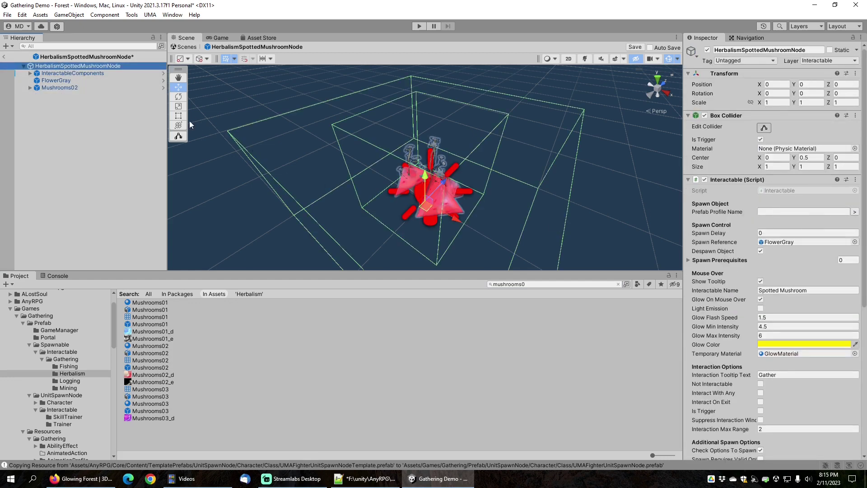
click(62, 80)
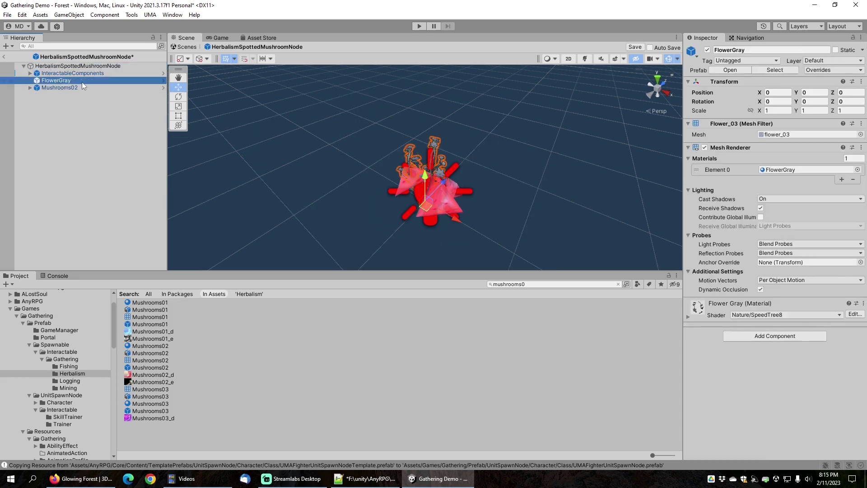
key(Delete)
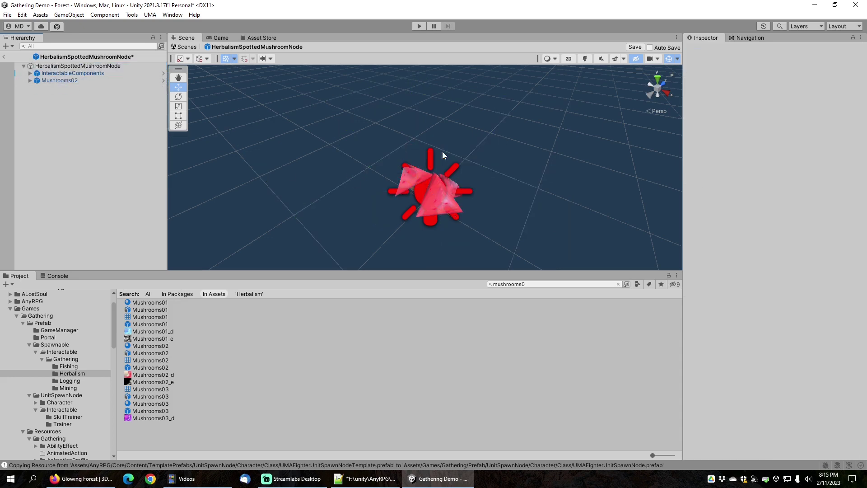
Step: Set the node's Spawn Reference to its Mushrooms02 child, and leave prefab editing with the changes saved
click(53, 66)
drag(53, 80, 772, 242)
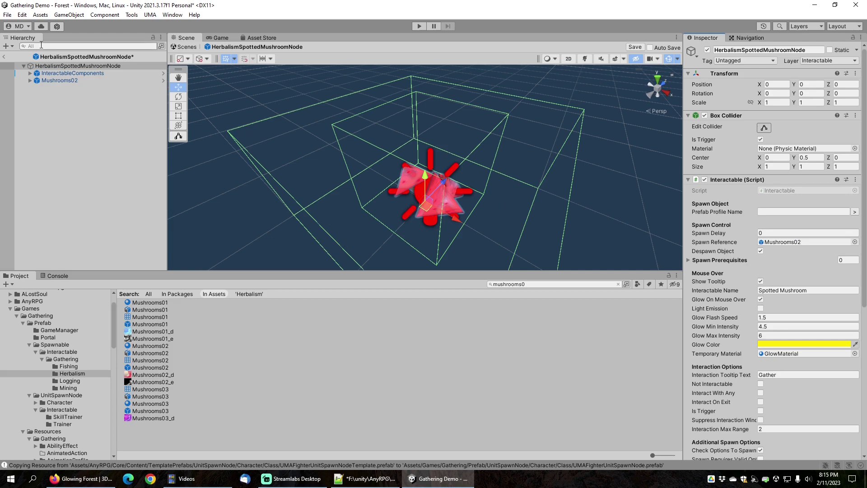
click(5, 57)
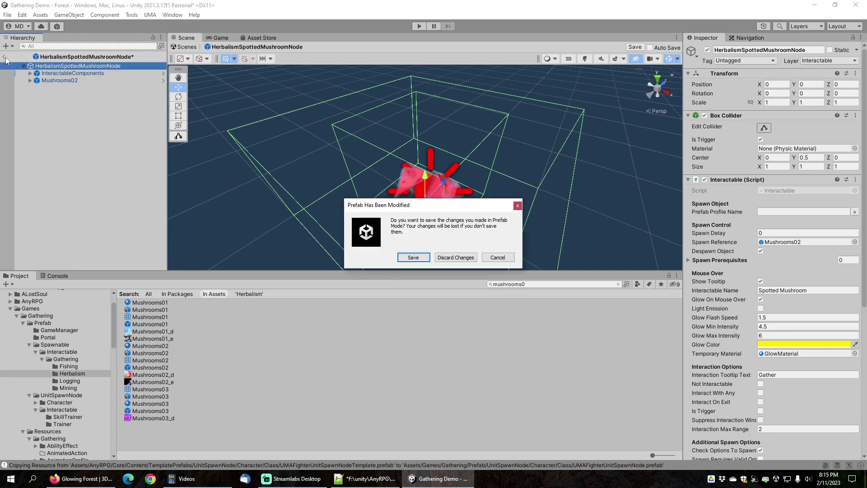
click(414, 257)
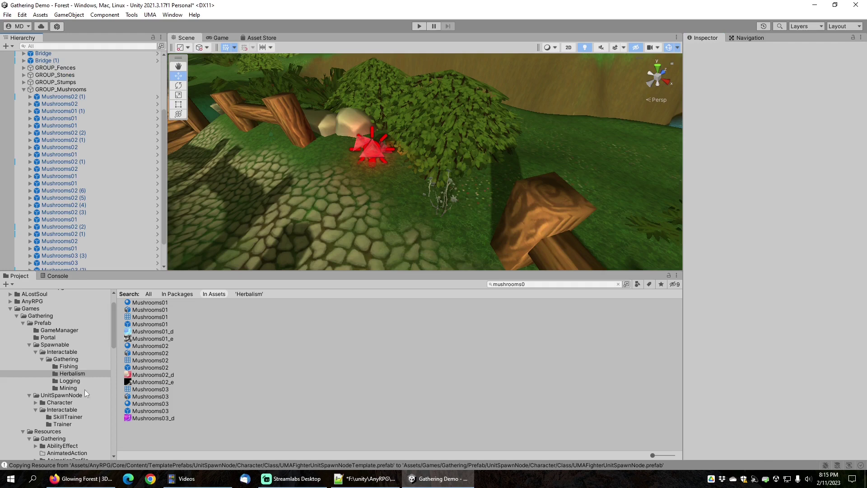
Step: Duplicate the HerbalismGrayFlowerNodeLoot asset in the Gathering folder of the game's LootTable resources
scroll(85, 391, down, 10)
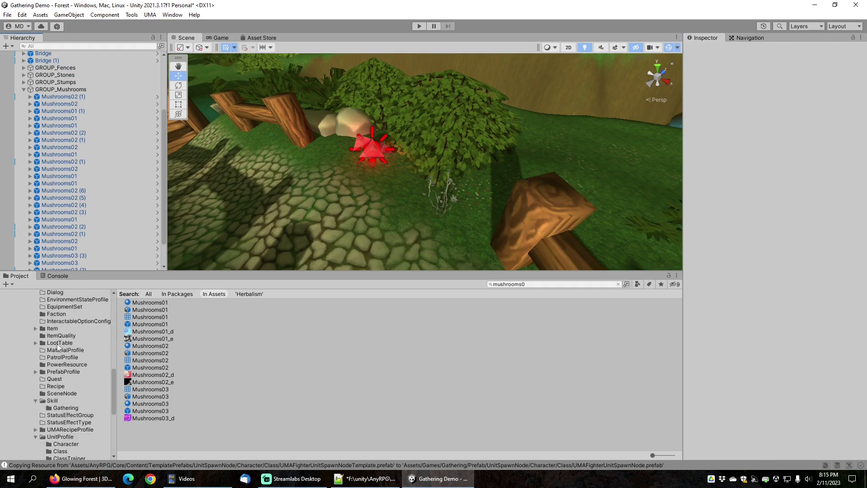
click(58, 343)
click(36, 343)
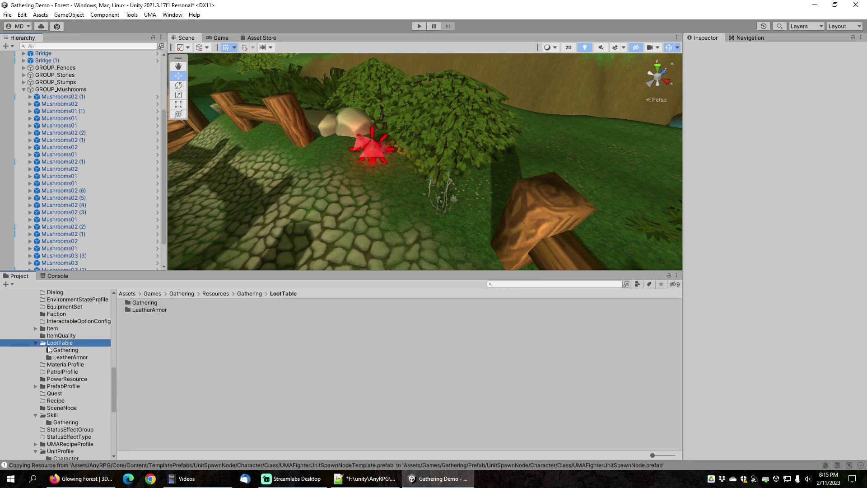
click(74, 351)
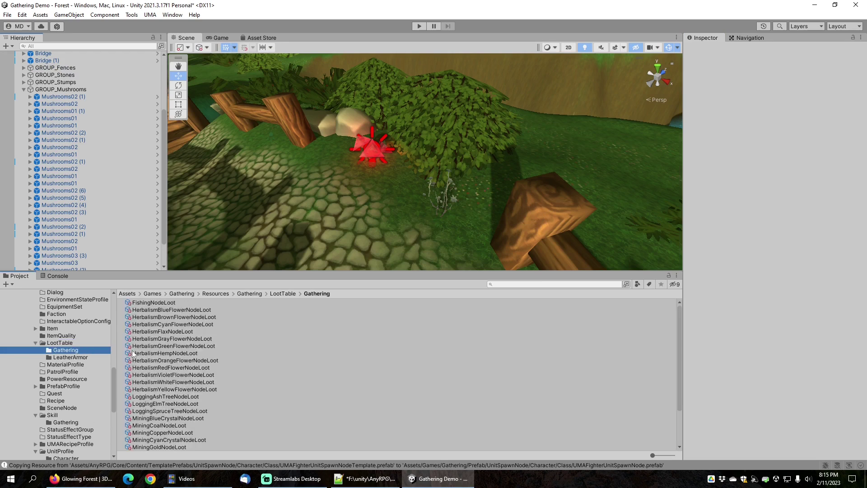
click(168, 338)
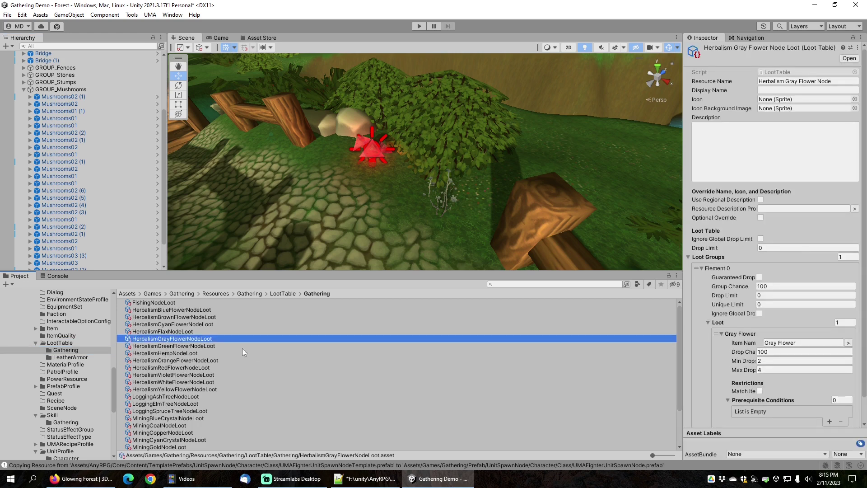
key(ctrl+d)
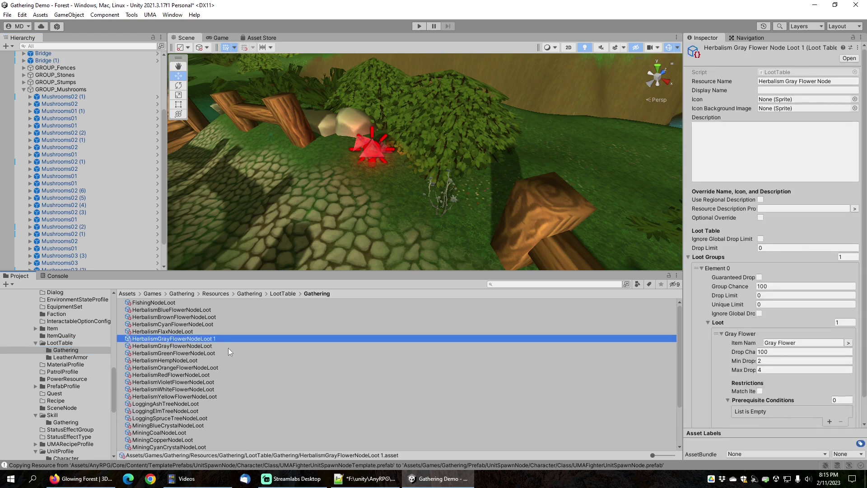
Step: Rename the duplicated loot table as HerbalismSpottedMushroomNodeLoot
key(F2)
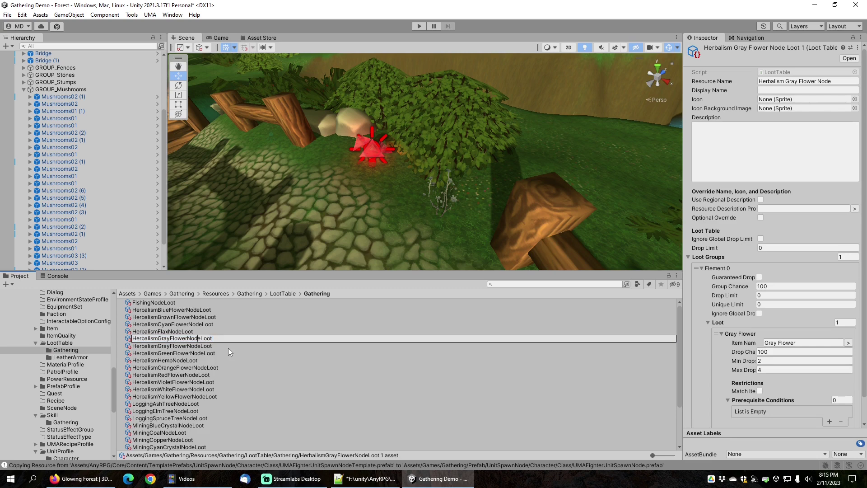
key(Left)
key(shift+Left)
key(shift+Left)
key(shift+Left)
key(shift+Left)
key(shift+Left)
key(shift+Left)
key(shift+Left)
key(shift+Left)
key(shift+Left)
key(shift+Left)
text(SpottedMushroom)
key(Return)
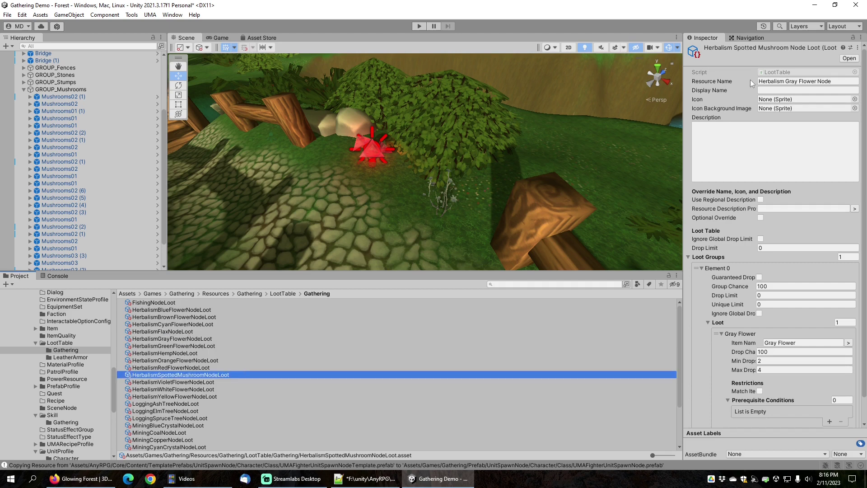
Step: Set the new loot table's Resource Name to Herbalism Spotted Mushroom Node
double_click(791, 82)
text(Spotte)
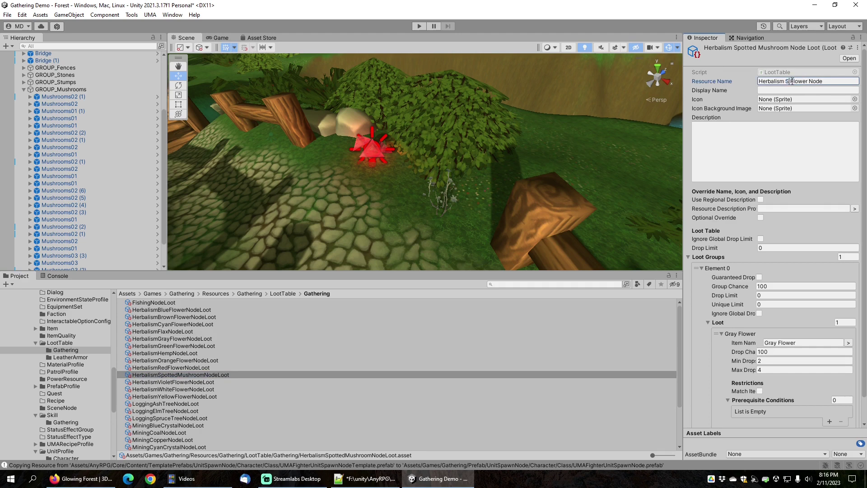
text(d)
key(BackSpace)
text(tted)
key(ctrl+shift+Right)
text(Mushroom)
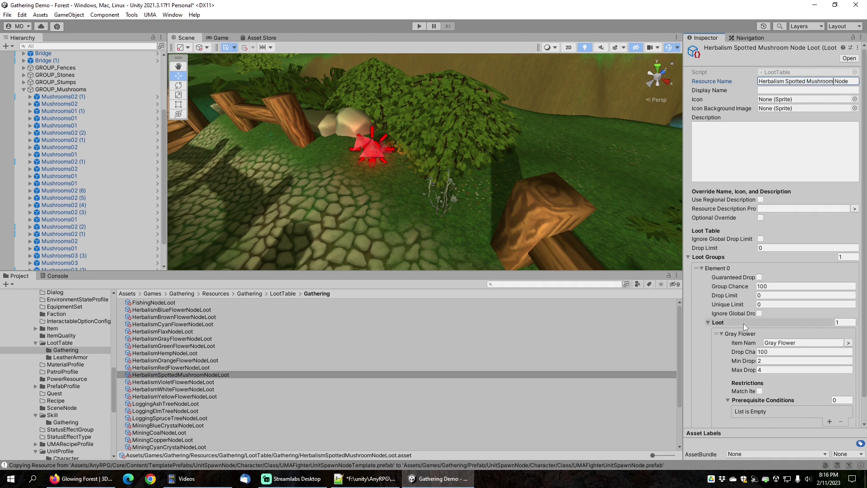
scroll(740, 283, down, 2)
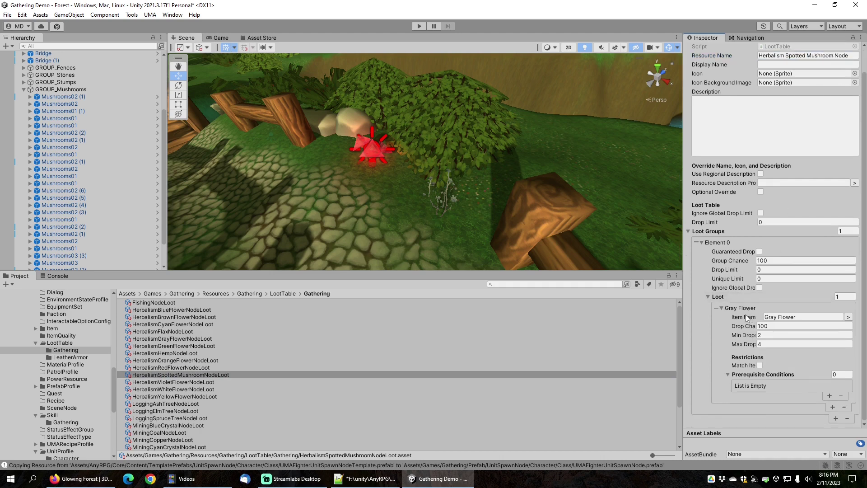
Step: Duplicate the GrayFlowerItem asset in the Herbalism folder of the game's gathering item resources
click(774, 315)
click(35, 329)
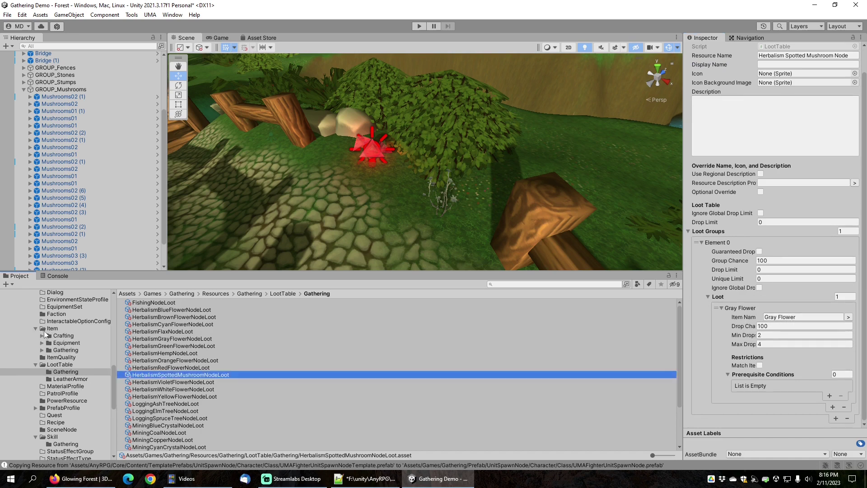
click(42, 350)
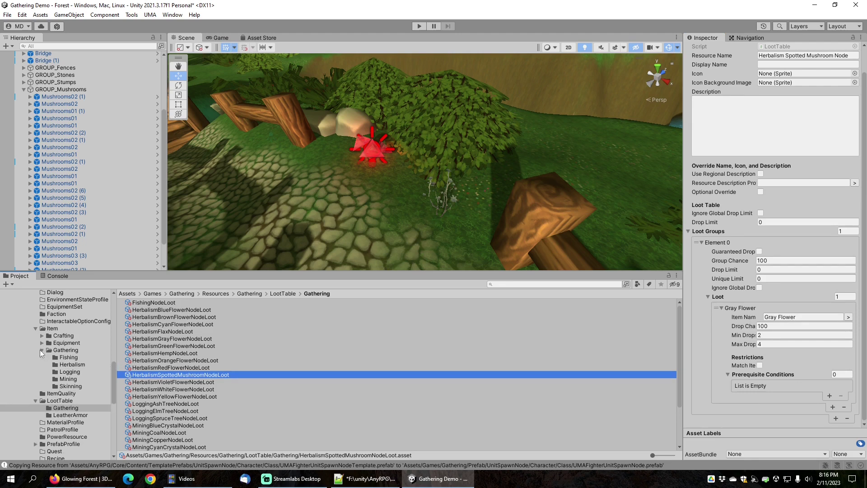
click(68, 364)
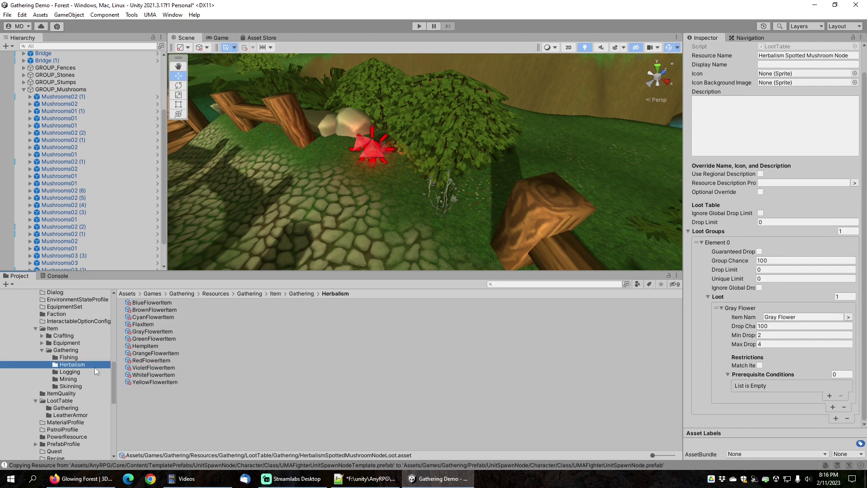
click(153, 331)
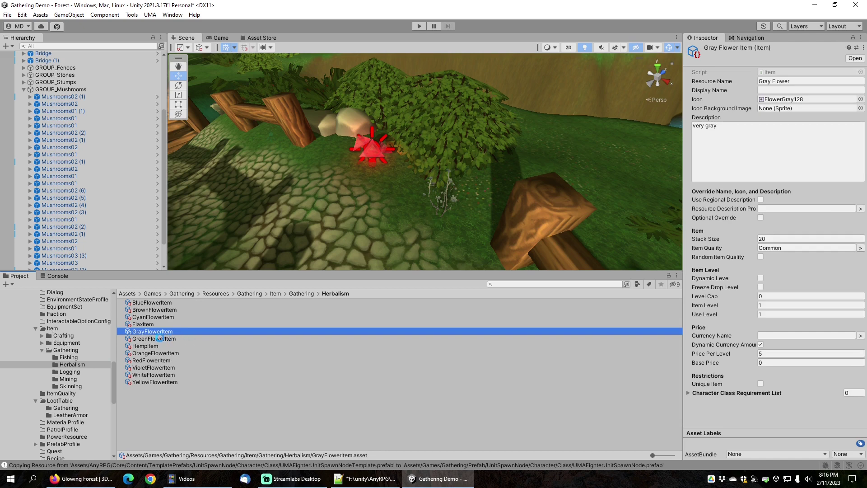
key(ctrl+d)
Step: Rename the duplicated item asset as SpottedMushroomItem
key(F2)
key(End)
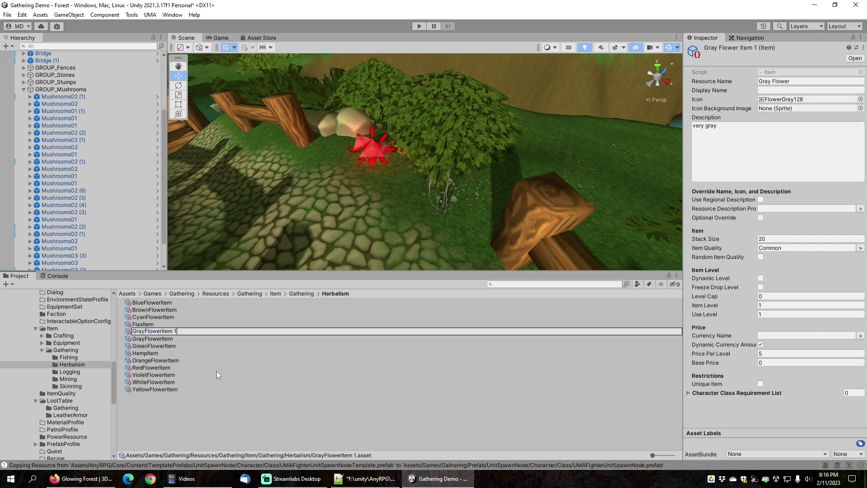
key(BackSpace)
key(BackSpace)
key(Home)
key(shift+Right)
key(shift+Right)
key(shift+Right)
key(shift+Right)
key(shift+Right)
key(shift+Right)
key(shift+Right)
key(shift+Right)
key(shift+Right)
text(SpottedMushroom)
key(Return)
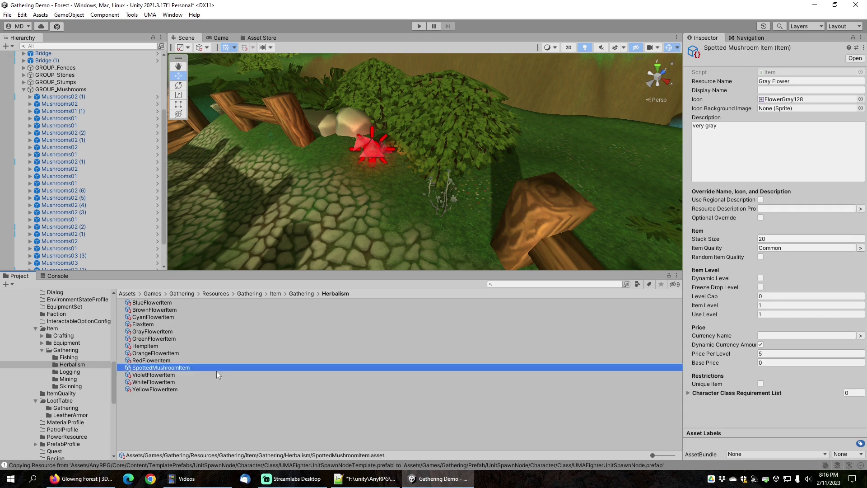
right_click(152, 412)
mouse_move(215, 158)
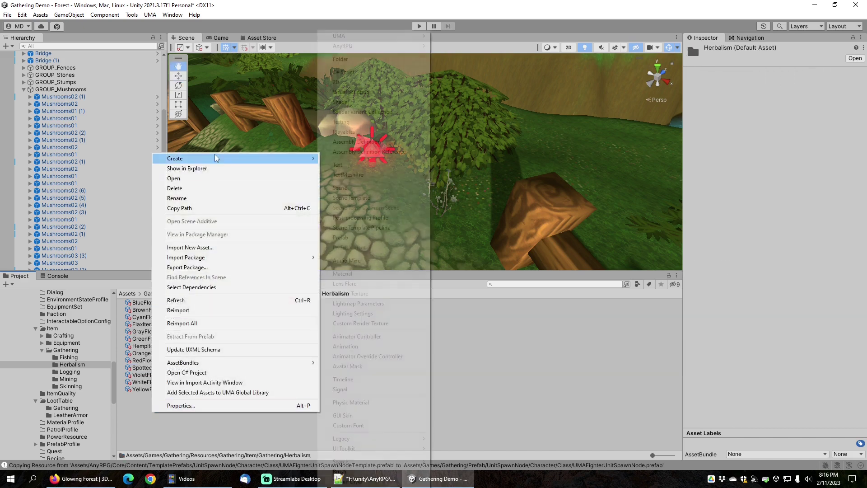
mouse_move(378, 47)
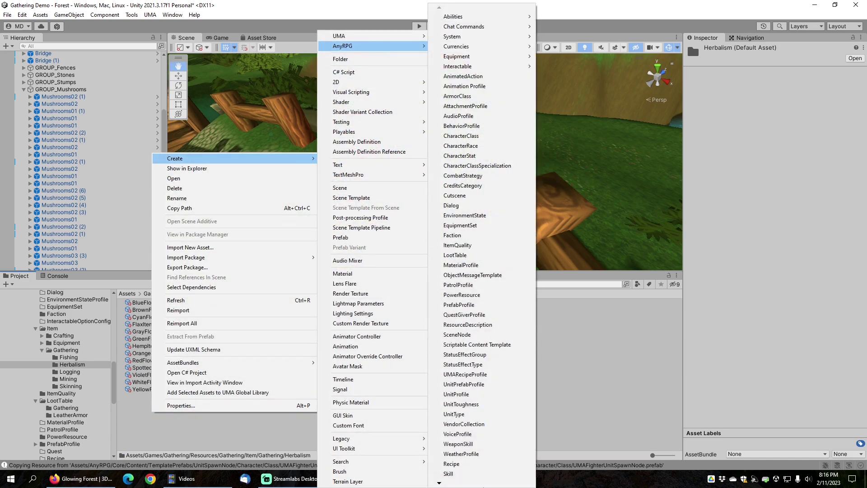
mouse_move(455, 474)
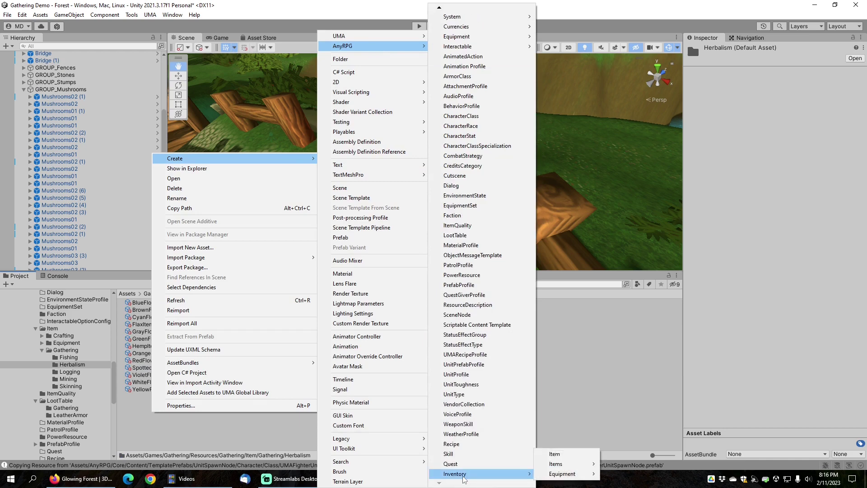
click(582, 333)
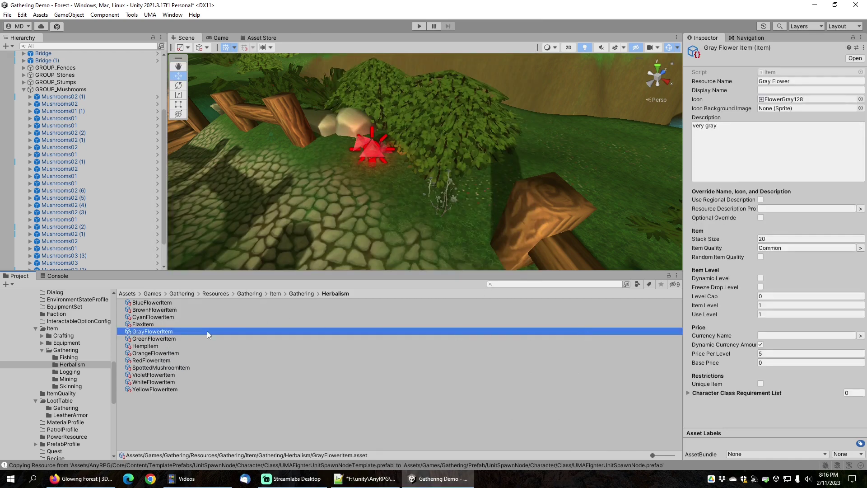
Step: Set the Resource Name of SpottedMushroomItem to Spotted Mushroom
click(167, 367)
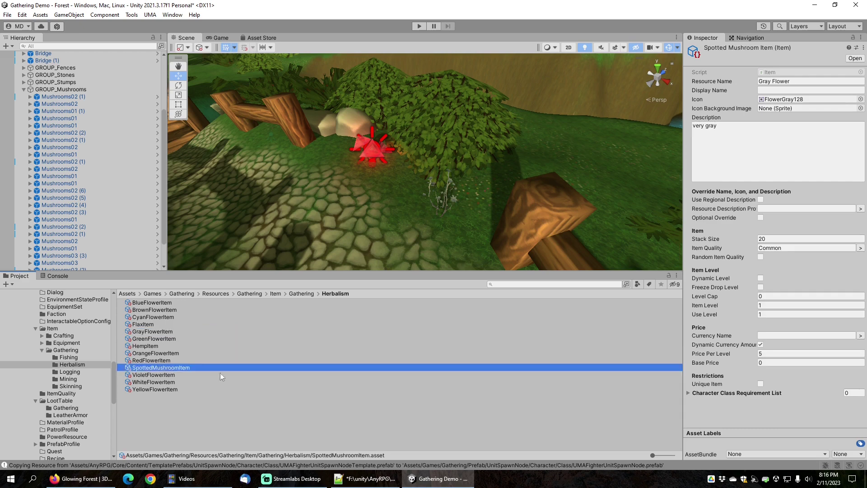
click(799, 81)
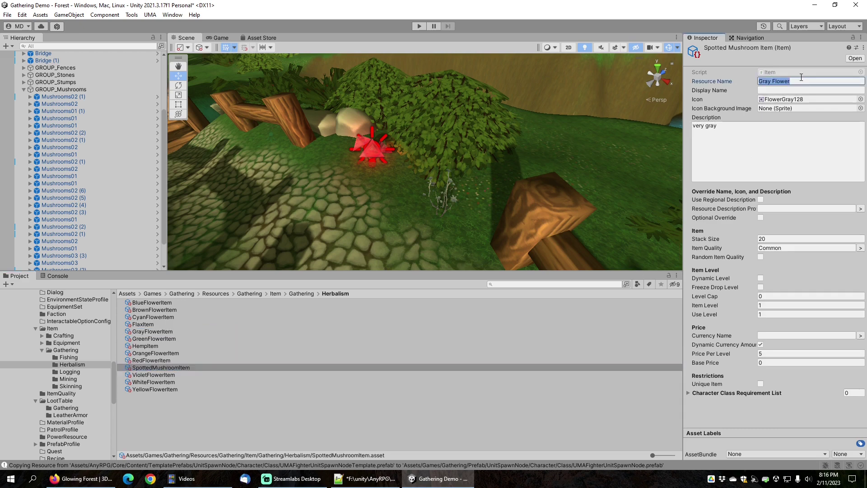
text(Spotted Mushroom)
Step: Assign the MushroomSpottedRed sprite as the spotted mushroom item's icon
click(860, 99)
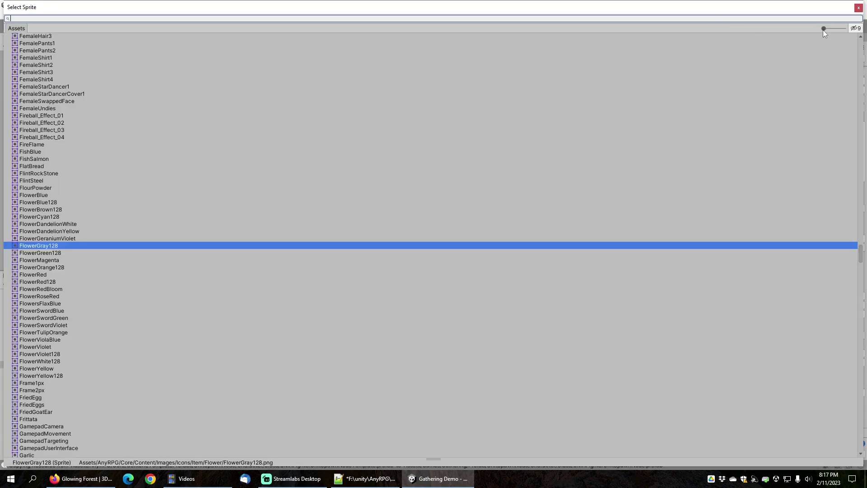
drag(824, 29, 844, 28)
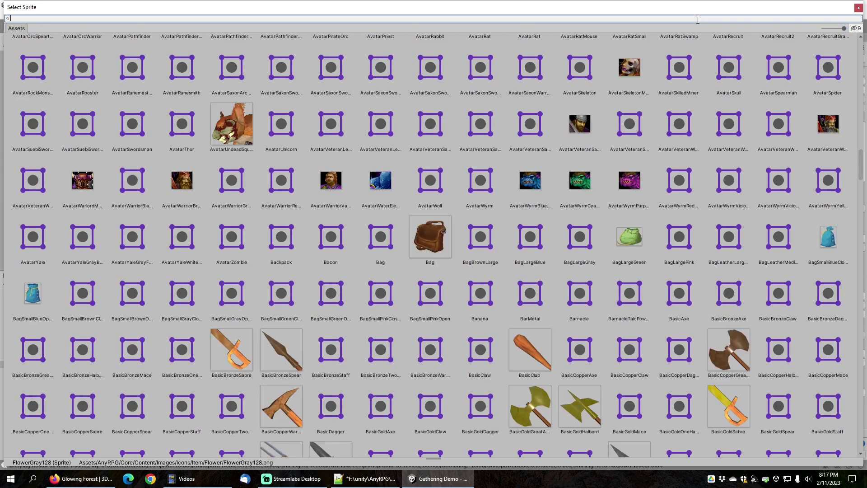
text(mushroom)
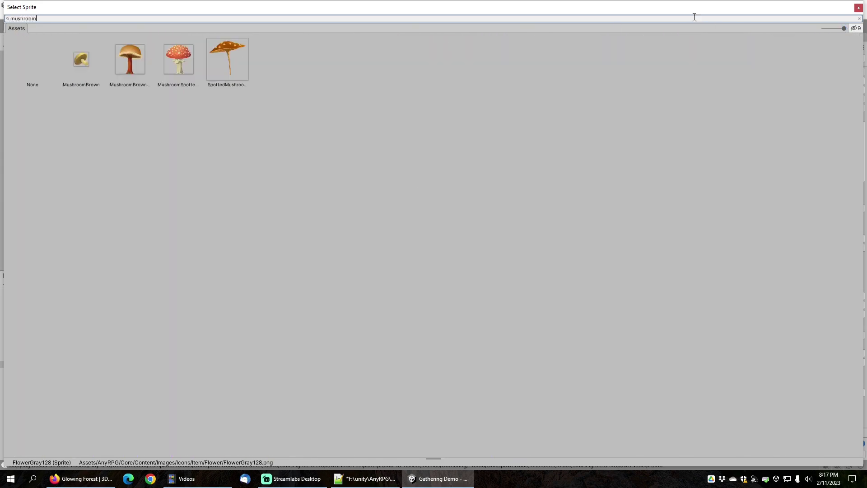
double_click(172, 66)
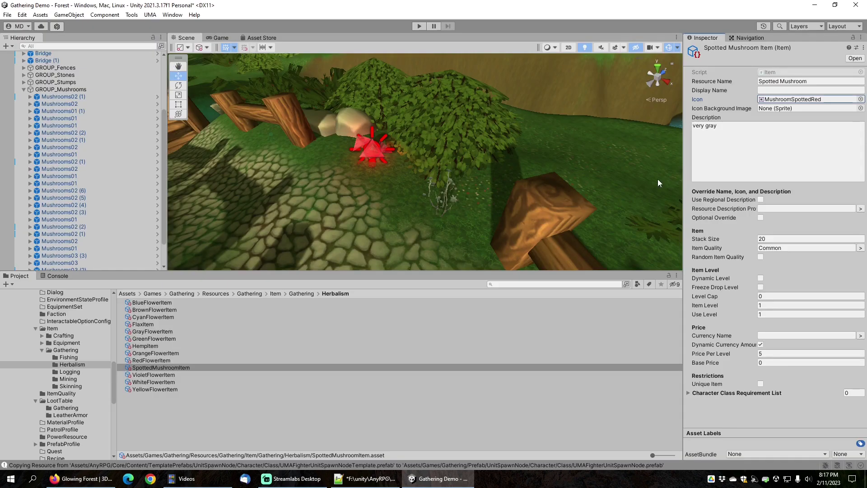
Step: Replace the spotted mushroom item's description with "very spotted"
click(736, 132)
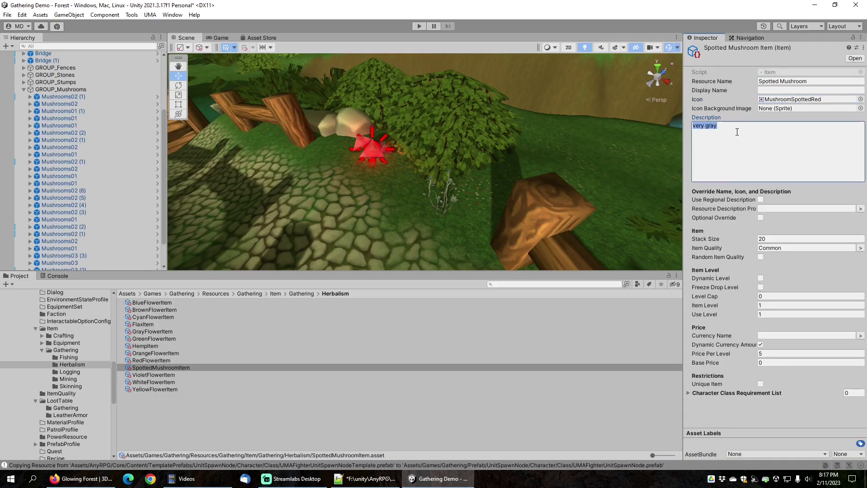
text(very spotted)
click(719, 310)
Step: In the HerbalismSpottedMushroomNodeLoot table, change the loot entry's item to Spotted Mushroom
scroll(80, 375, down, 8)
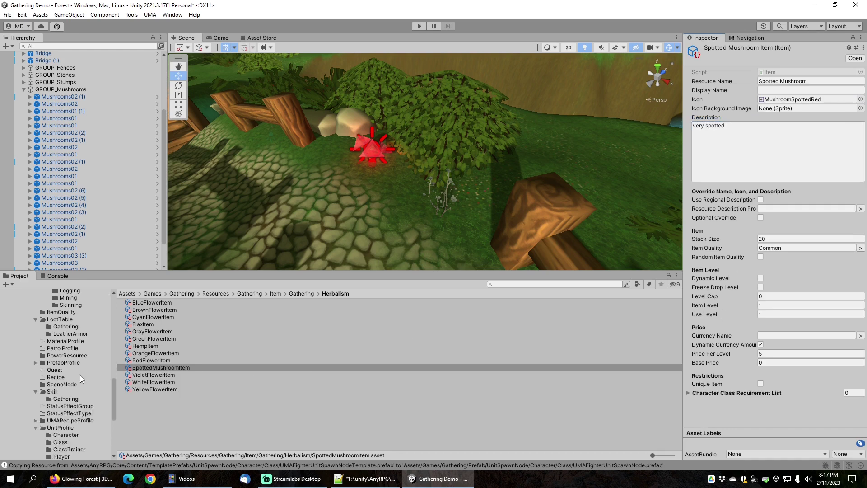
scroll(79, 375, up, 4)
click(63, 320)
click(68, 334)
click(69, 327)
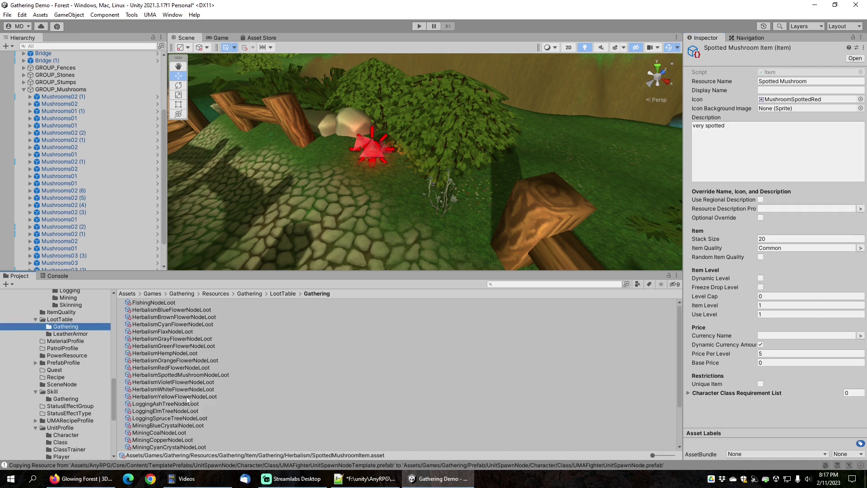
click(183, 374)
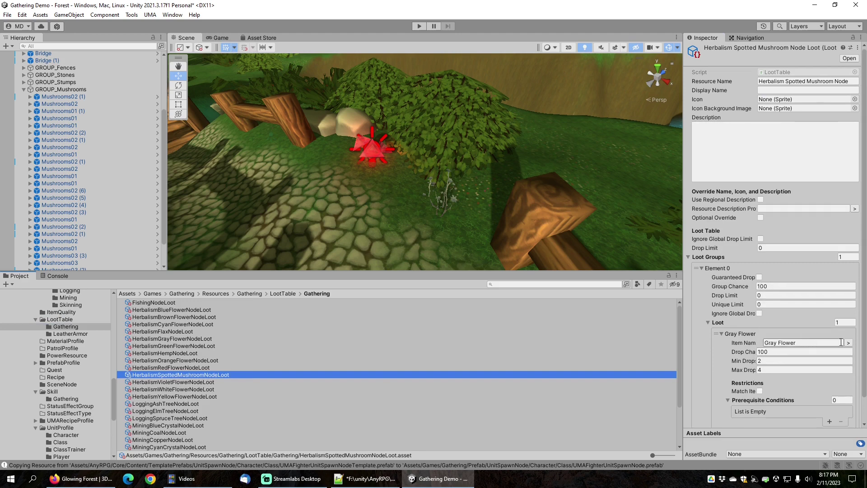
click(848, 342)
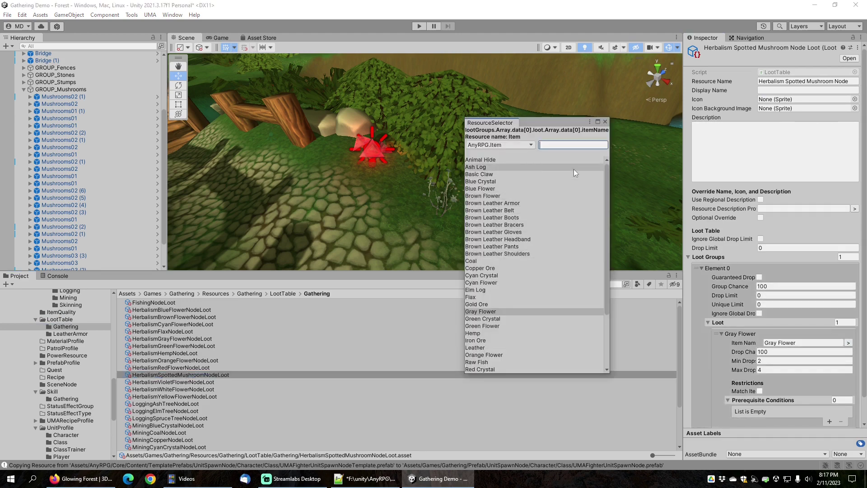
text(mush)
click(506, 160)
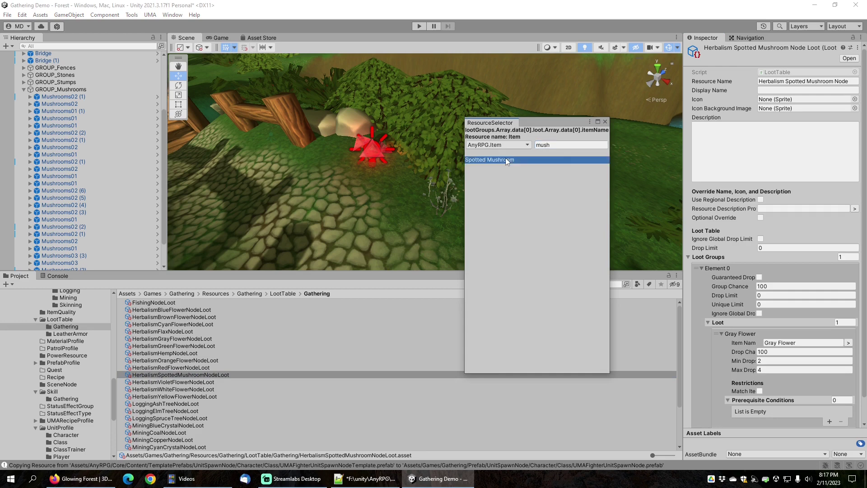
click(605, 121)
scroll(722, 283, down, 2)
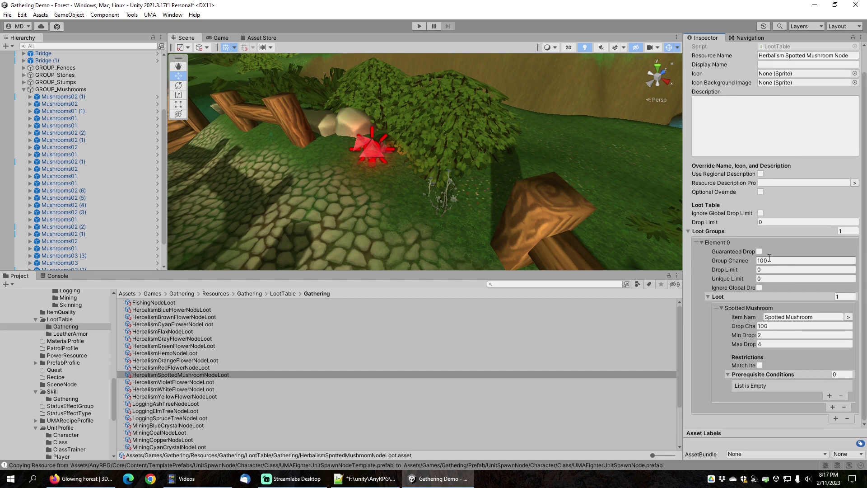
key(Return)
Step: Set the HerbalismSpottedMushroomNode prefab's loot table name to Herbalism Spotted Mushroom Node
scroll(69, 349, up, 10)
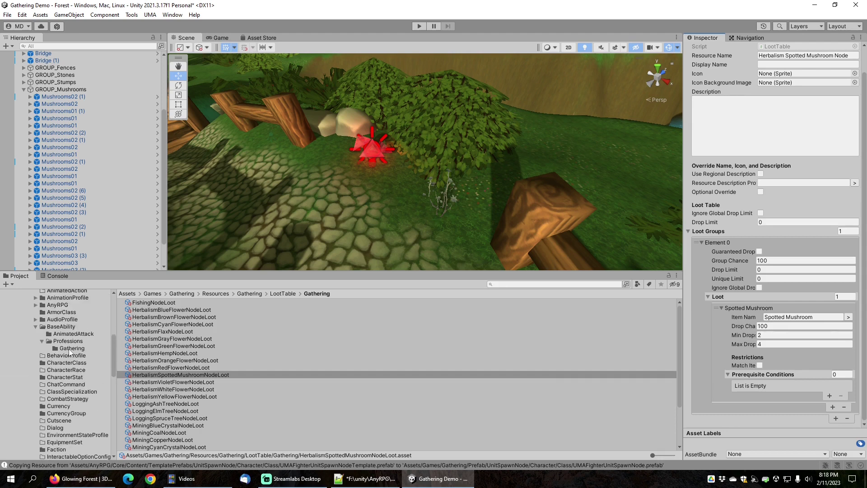
scroll(69, 350, up, 10)
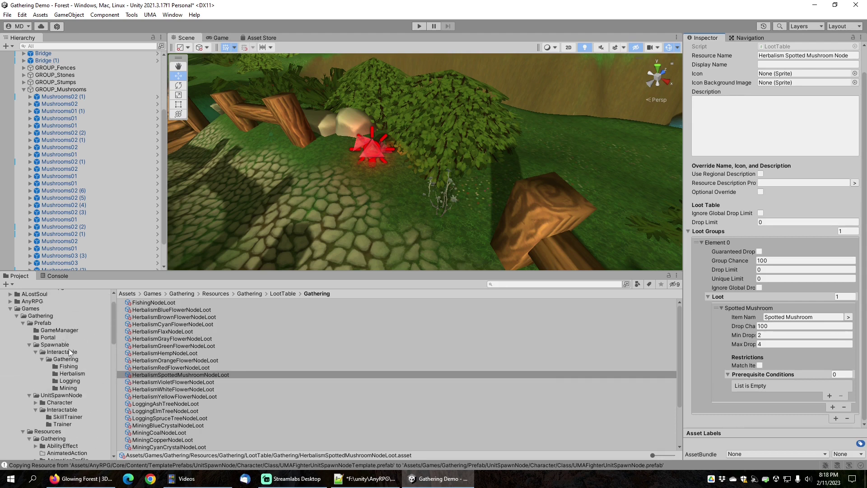
click(71, 374)
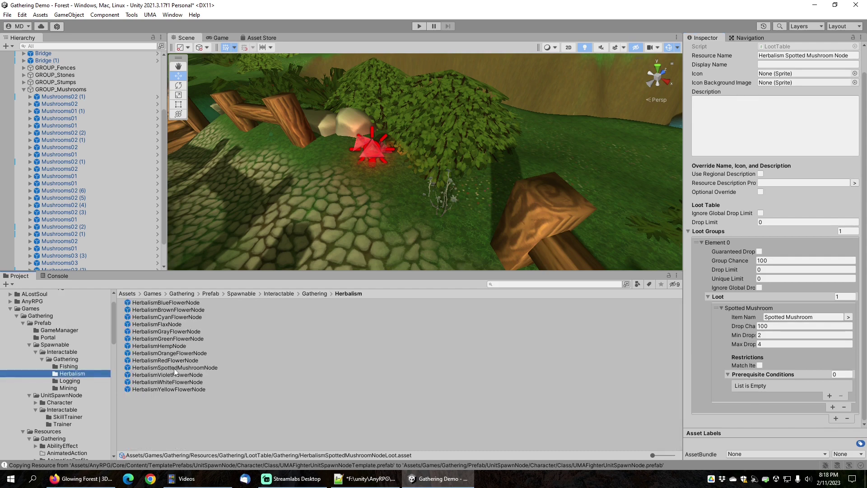
click(174, 367)
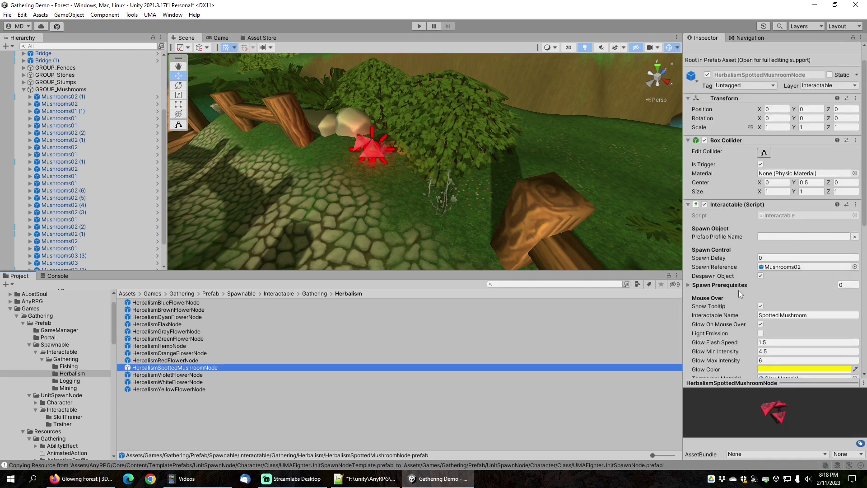
scroll(741, 287, down, 10)
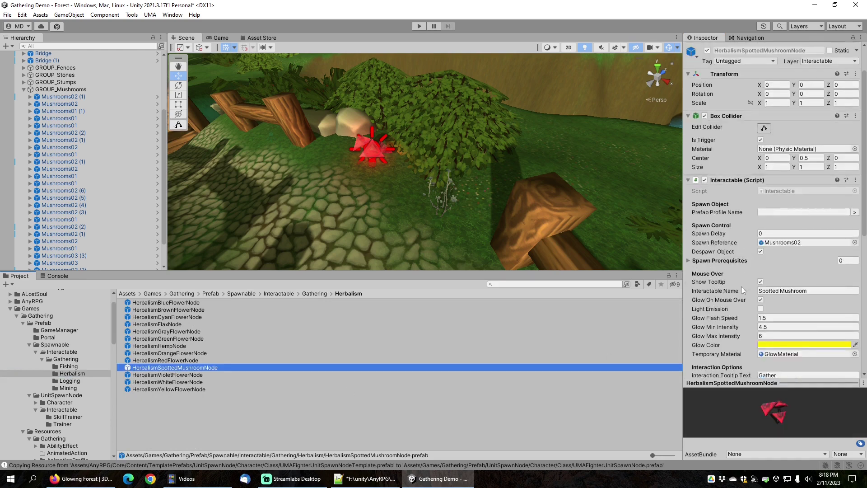
scroll(741, 286, down, 5)
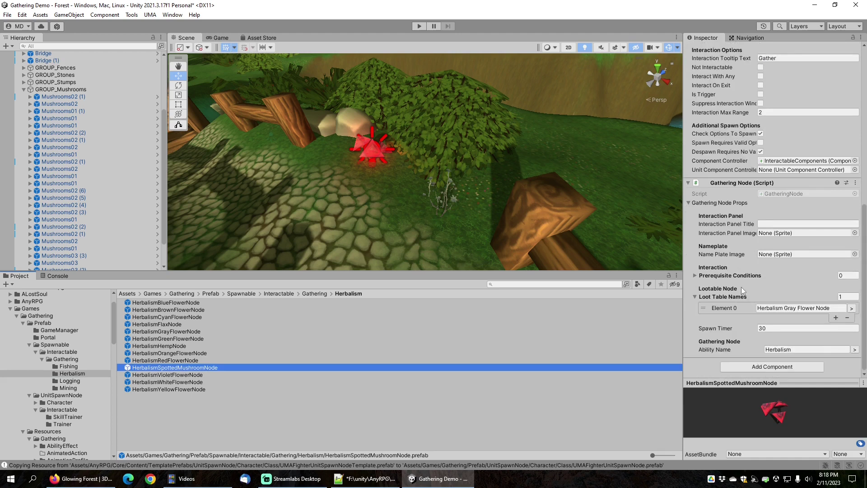
click(852, 308)
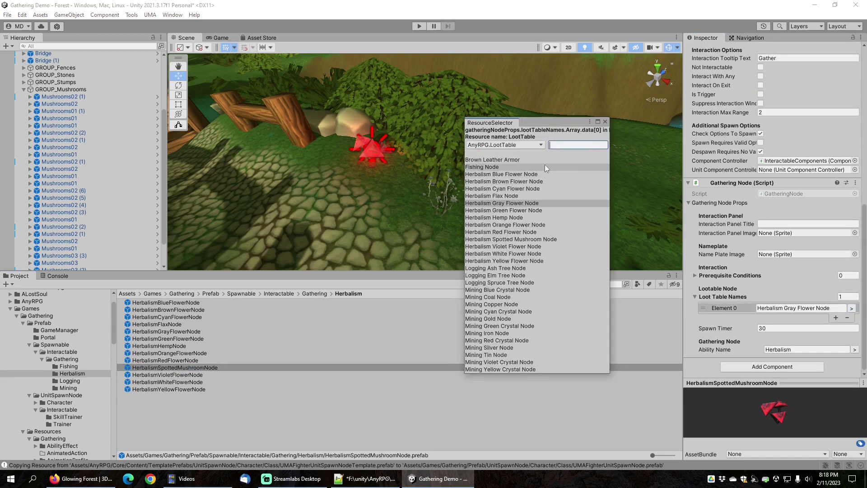
text(mush)
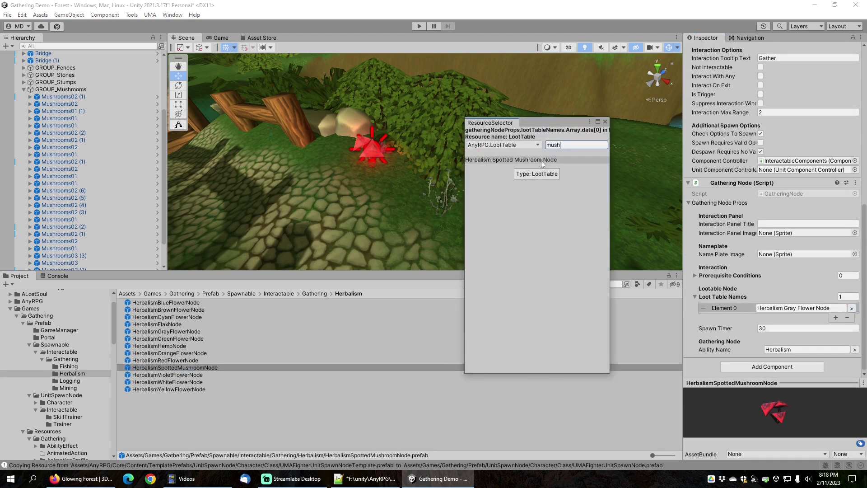
click(527, 160)
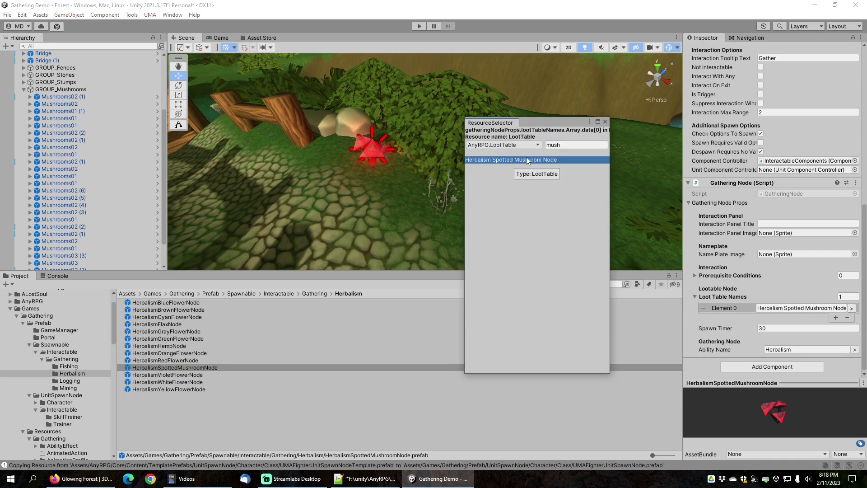
click(604, 121)
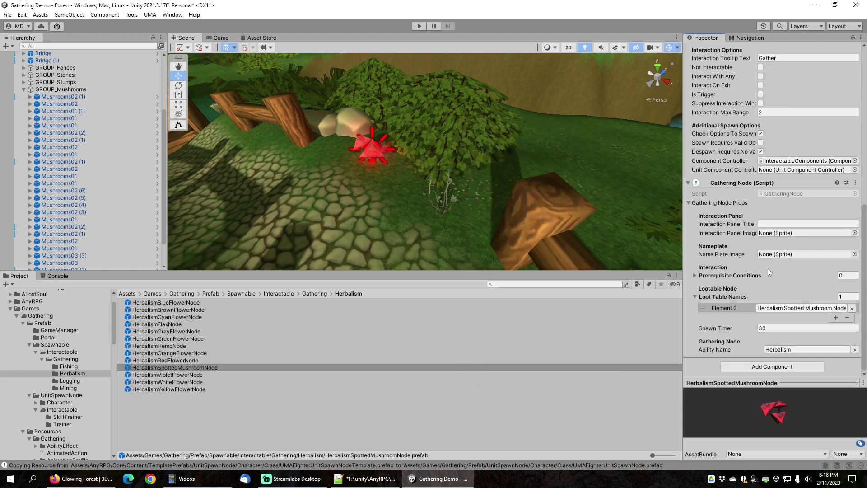
Step: Collapse the mushroom group and add the HerbalismSpottedMushroomNode prefab to the root of the Forest scene
click(23, 88)
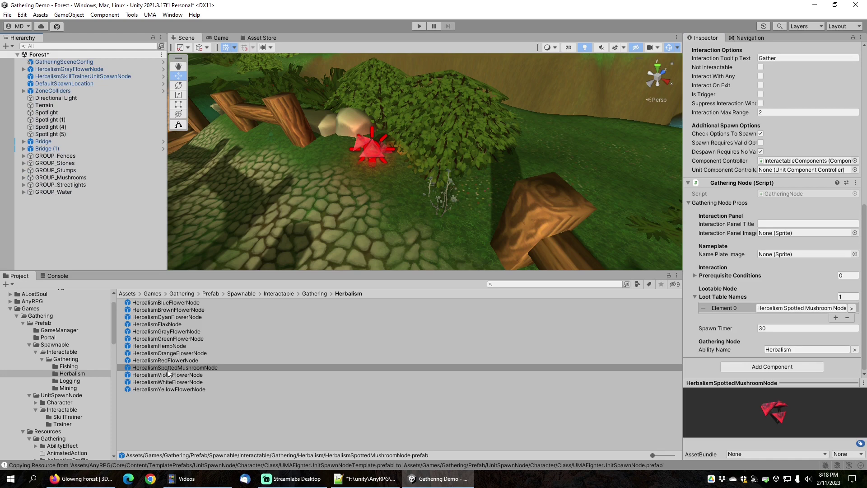
drag(168, 367, 59, 228)
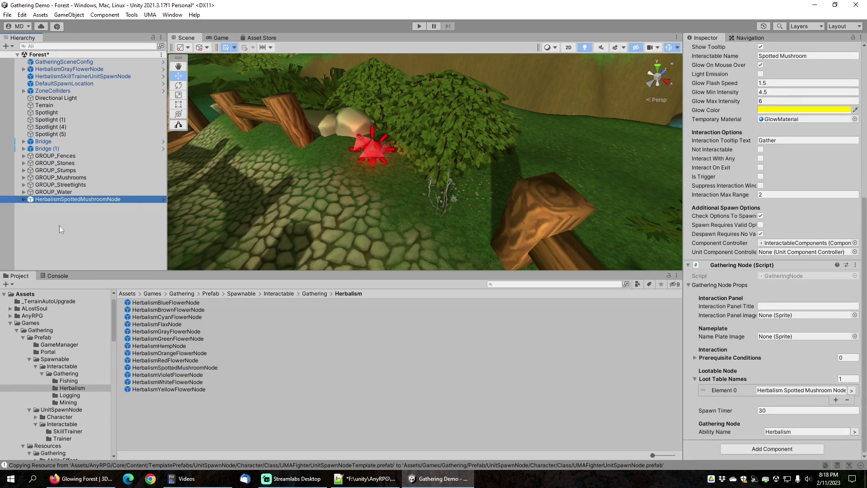
Step: Copy the Transform component of the Mushrooms02 (3) mushroom beside the bush
click(361, 140)
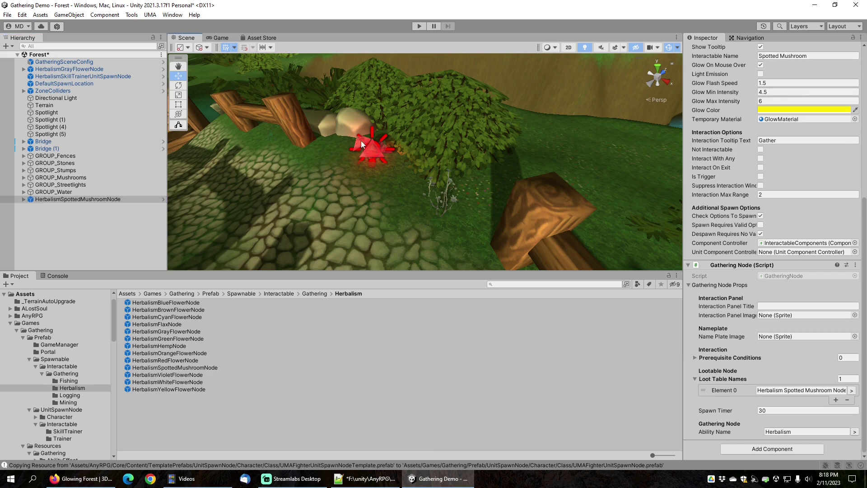
right_click(727, 82)
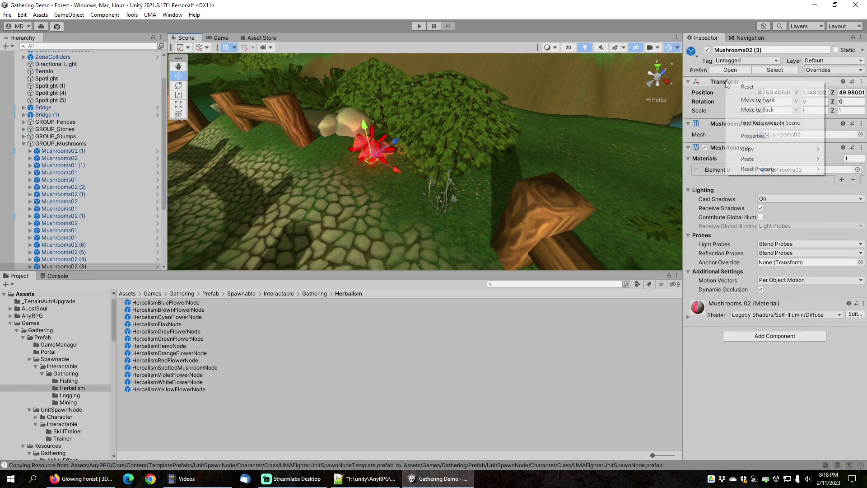
mouse_move(755, 163)
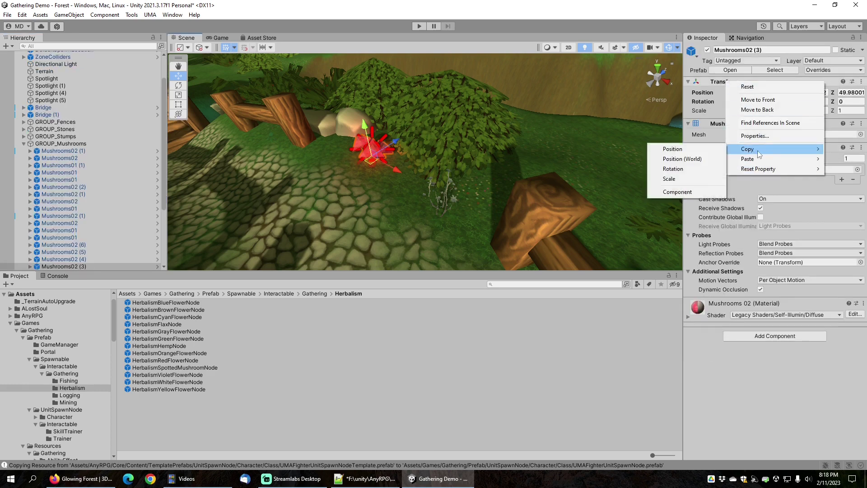
click(692, 192)
Step: Try to paste the copied transform values onto HerbalismSpottedMushroomNode while it sits at the root of the Forest scene
scroll(67, 234, down, 4)
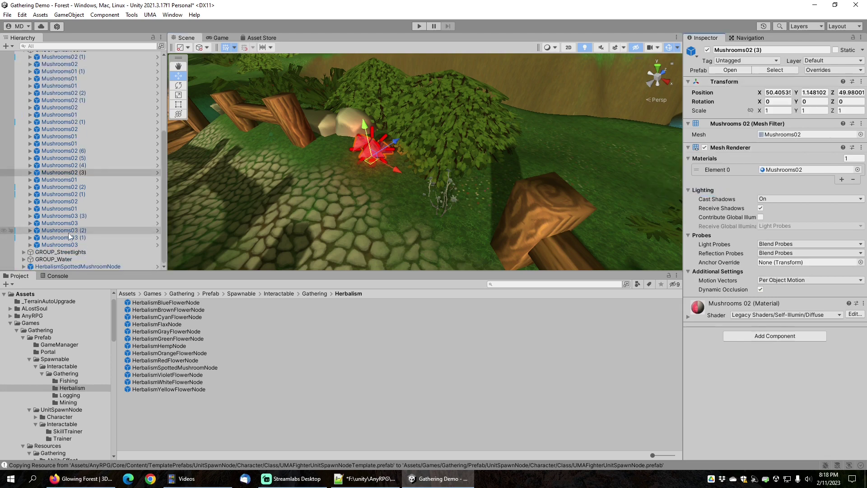
click(77, 265)
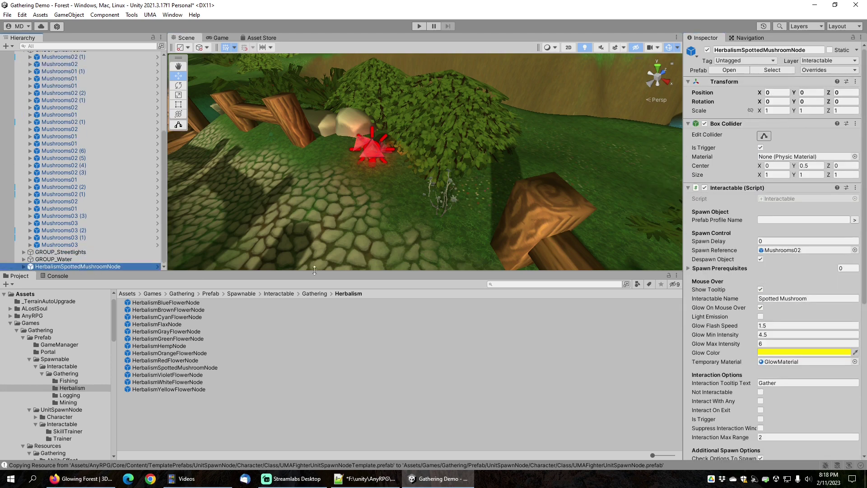
right_click(721, 81)
mouse_move(756, 175)
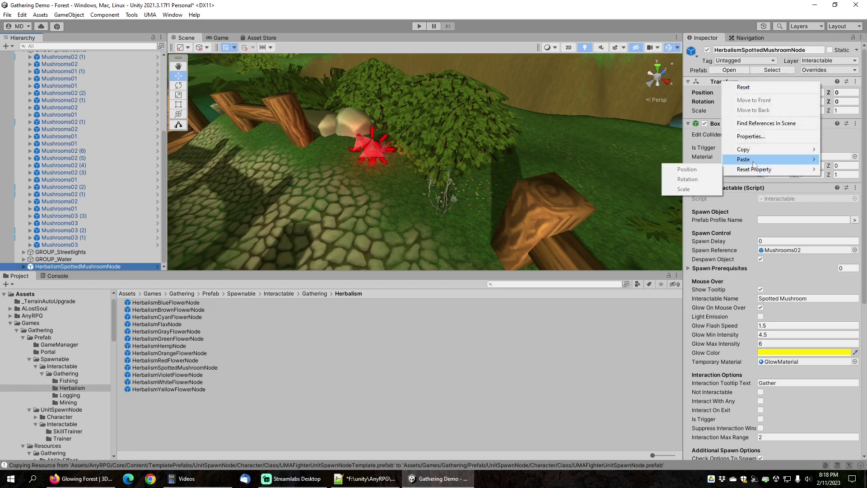
click(678, 212)
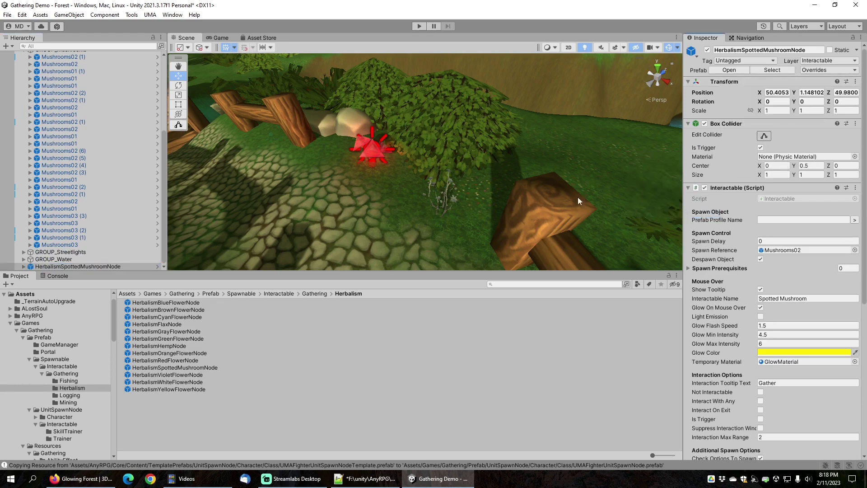
click(75, 260)
click(72, 266)
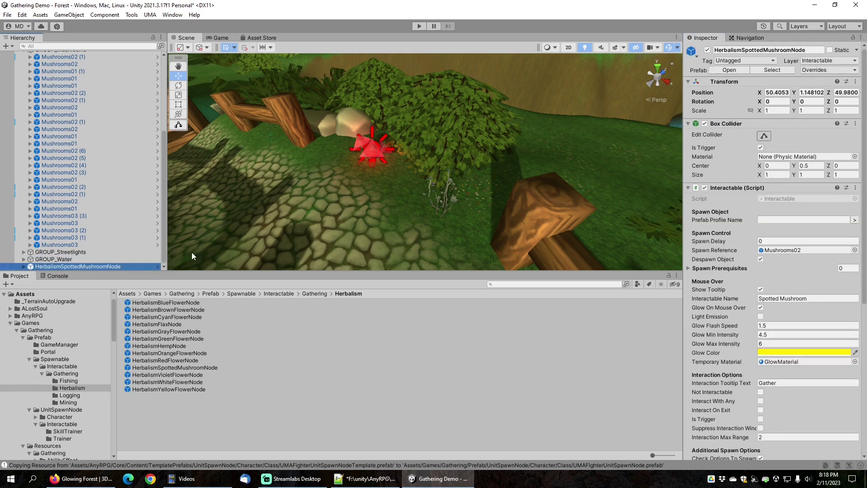
mouse_move(356, 177)
middle_down()
mouse_move(396, 242)
mouse_move(370, 170)
middle_up()
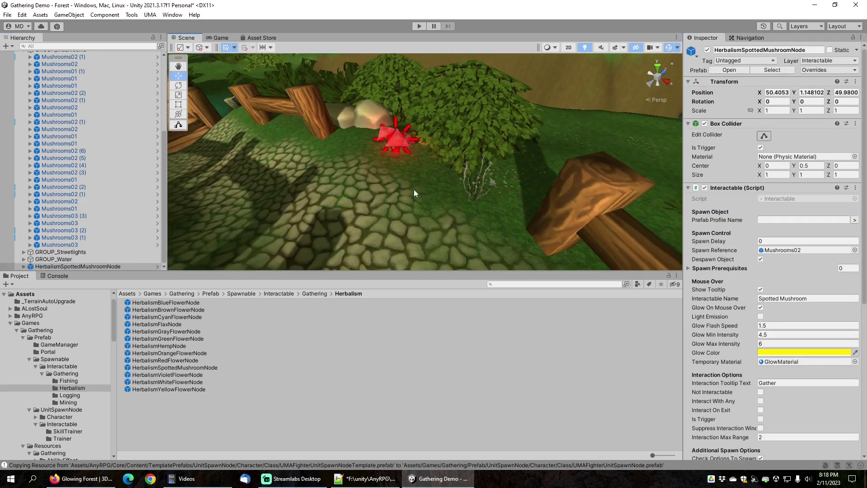
middle_drag(410, 174, 438, 201)
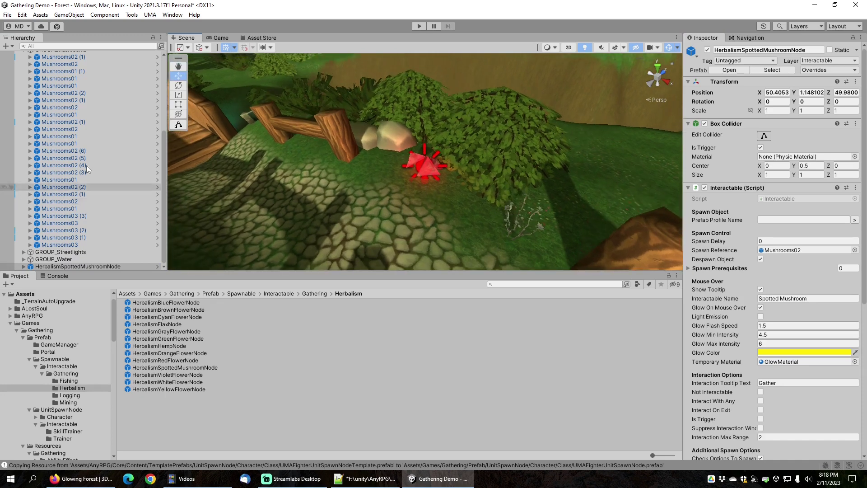
Step: Move HerbalismSpottedMushroomNode from the scene root into GROUP_Mushrooms
scroll(70, 135, up, 5)
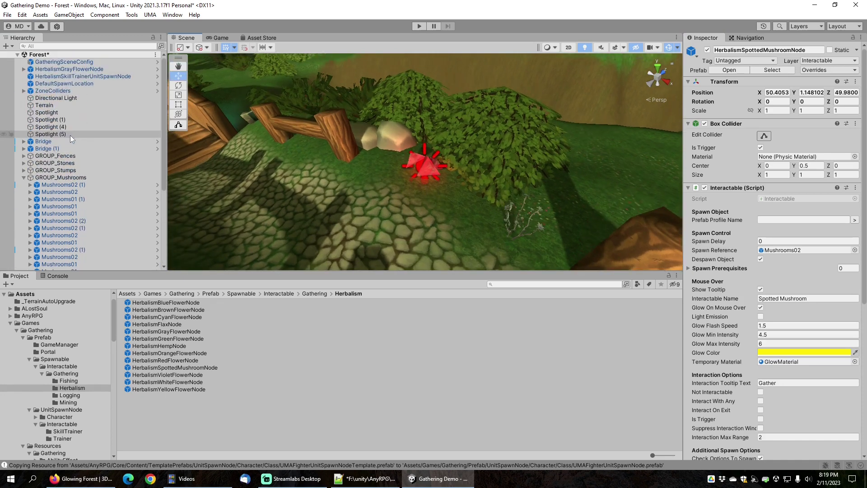
click(62, 177)
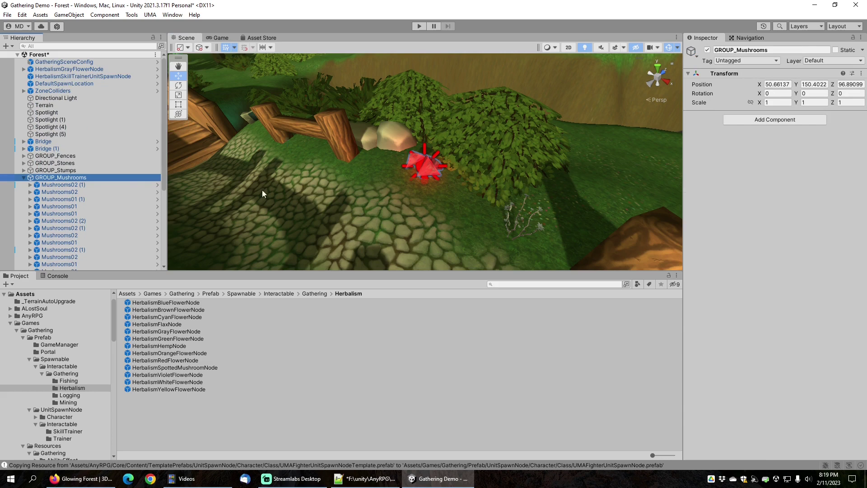
scroll(95, 215, down, 5)
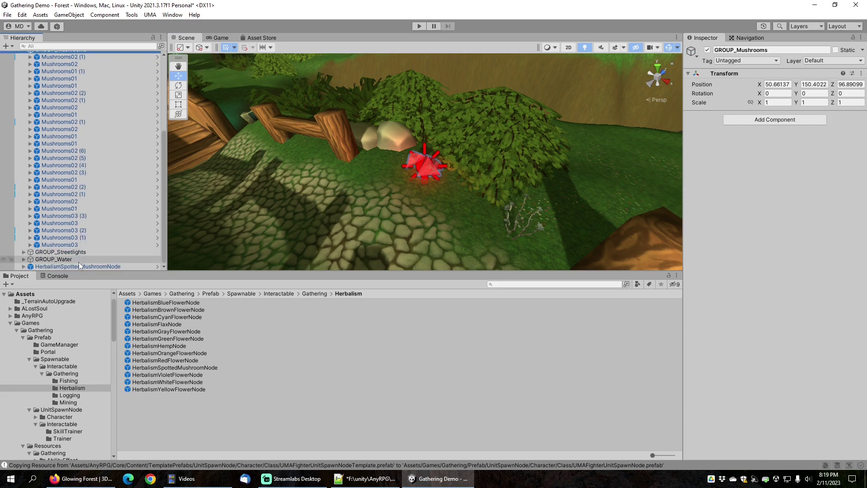
drag(82, 266, 73, 92)
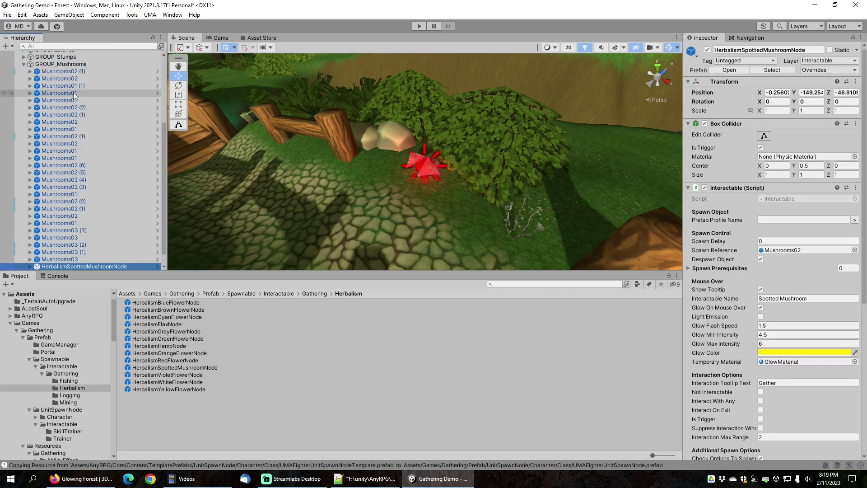
Step: Paste the copied transform values onto HerbalismSpottedMushroomNode and move the node back out of GROUP_Mushrooms to the scene root
right_click(715, 84)
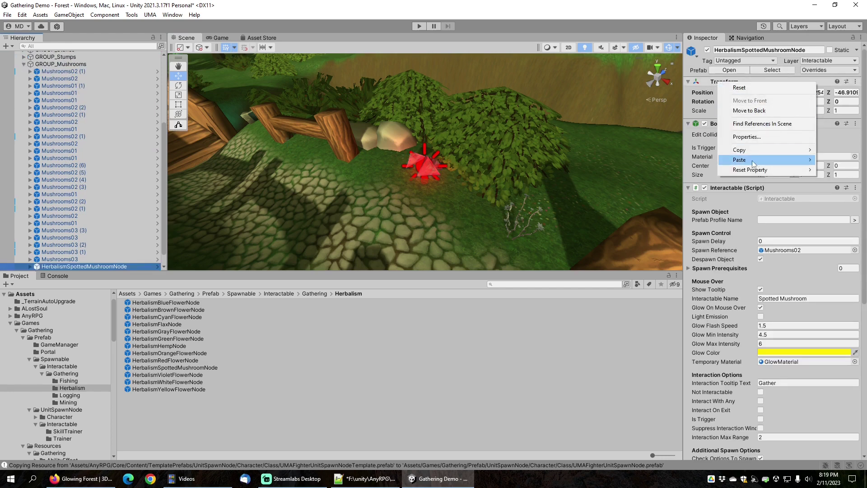
click(684, 211)
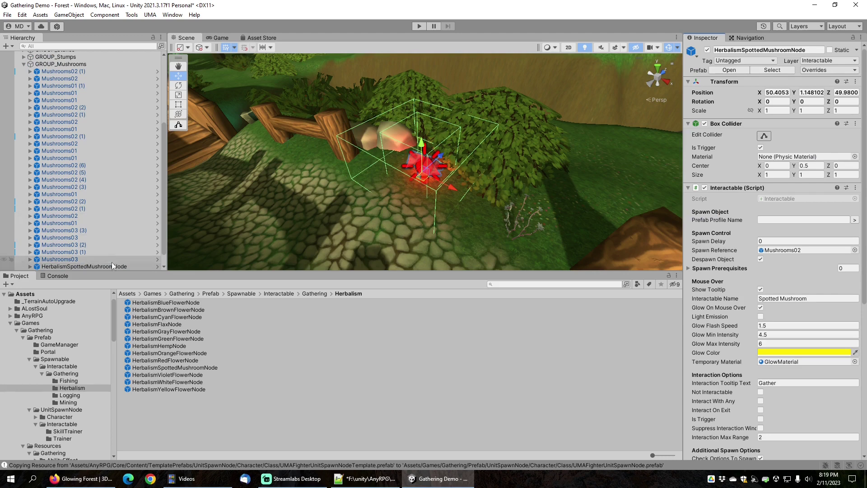
scroll(112, 262, down, 1)
drag(98, 251, 88, 270)
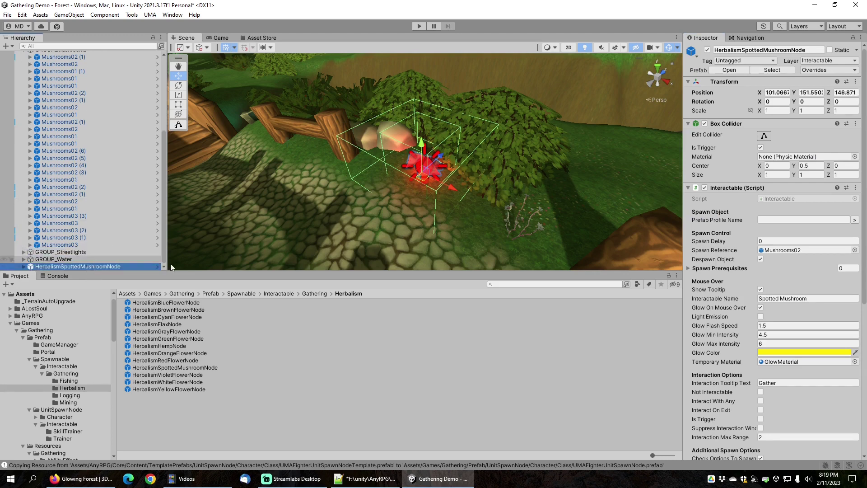
Step: Check the mushroom at the node's spot and the Mushrooms02 objects in GROUP_Mushrooms to find the original overlapping mushroom
click(402, 161)
click(421, 164)
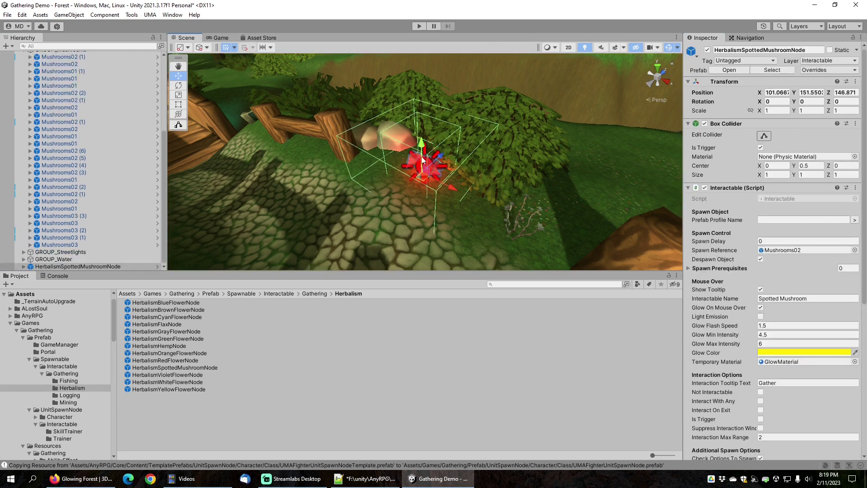
click(412, 157)
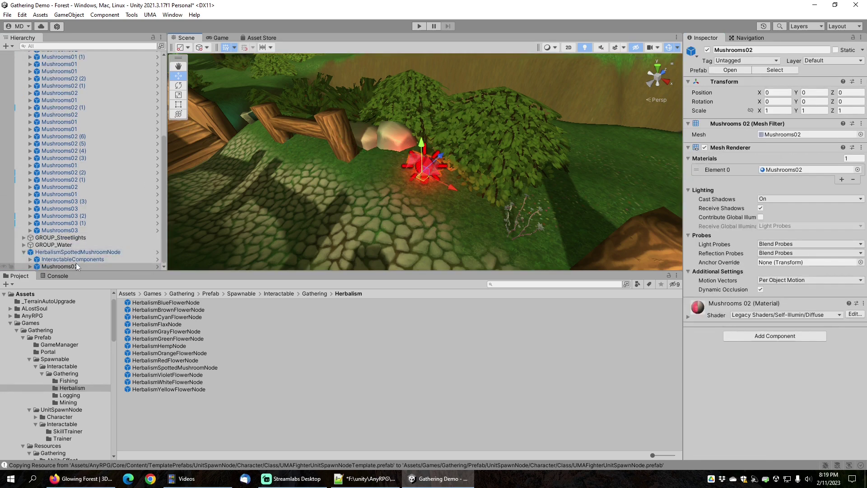
scroll(73, 165, up, 5)
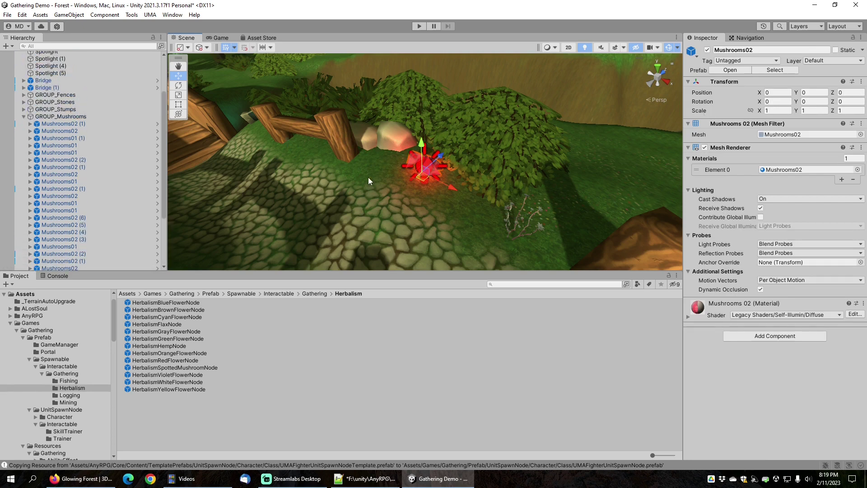
click(65, 160)
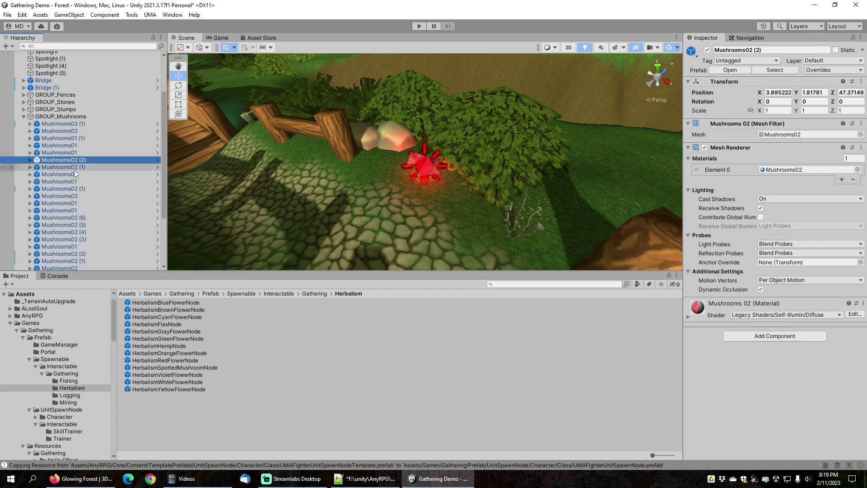
click(71, 167)
click(69, 173)
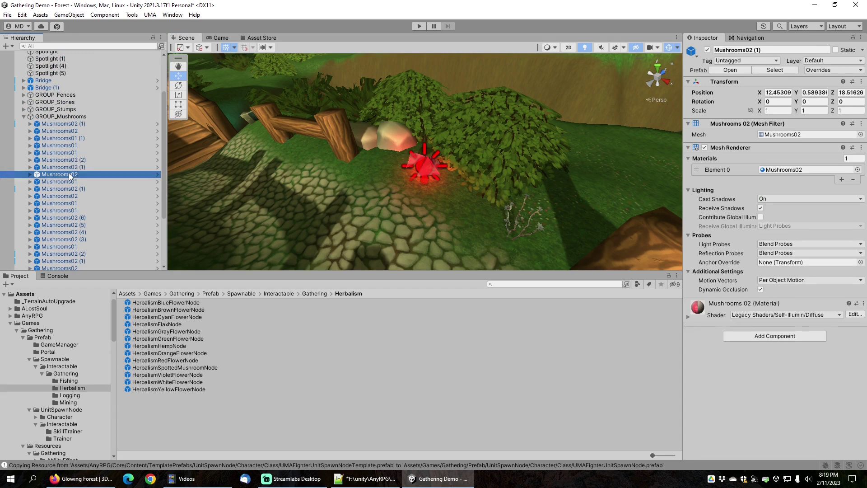
Step: Find the decorative red mushroom beside the bush within GROUP_Mushrooms and delete that object, Mushrooms02 (3)
click(75, 188)
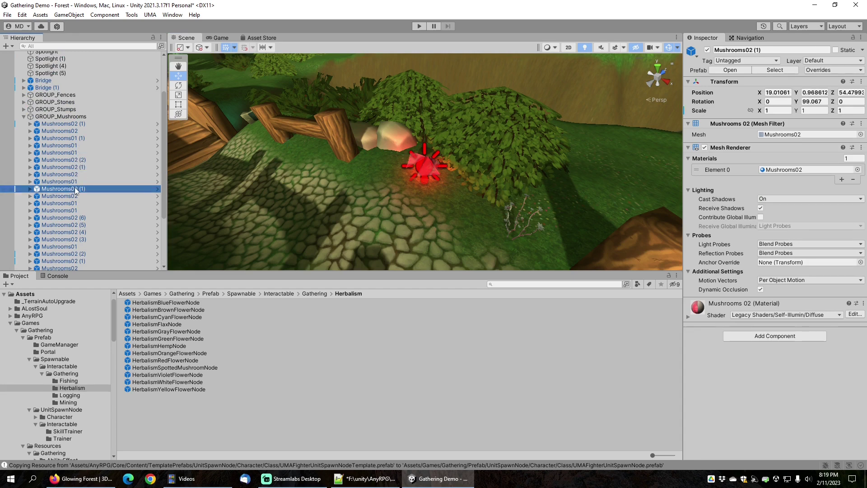
click(73, 217)
click(80, 225)
click(81, 232)
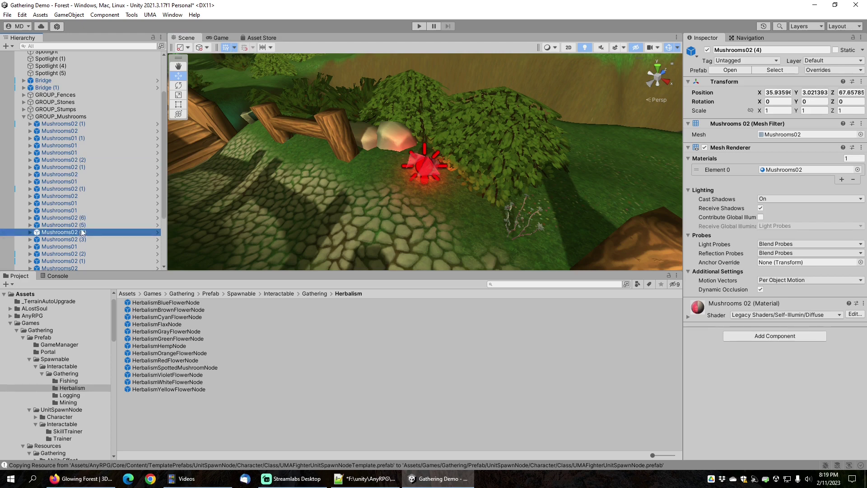
click(81, 239)
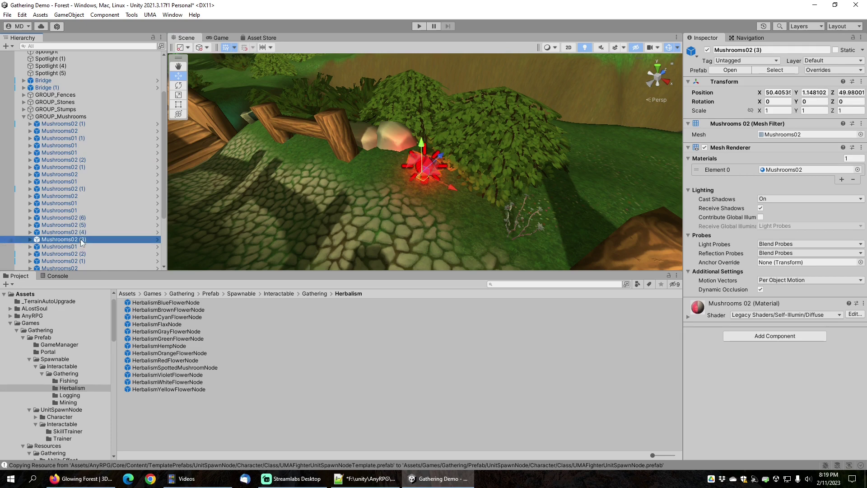
key(Delete)
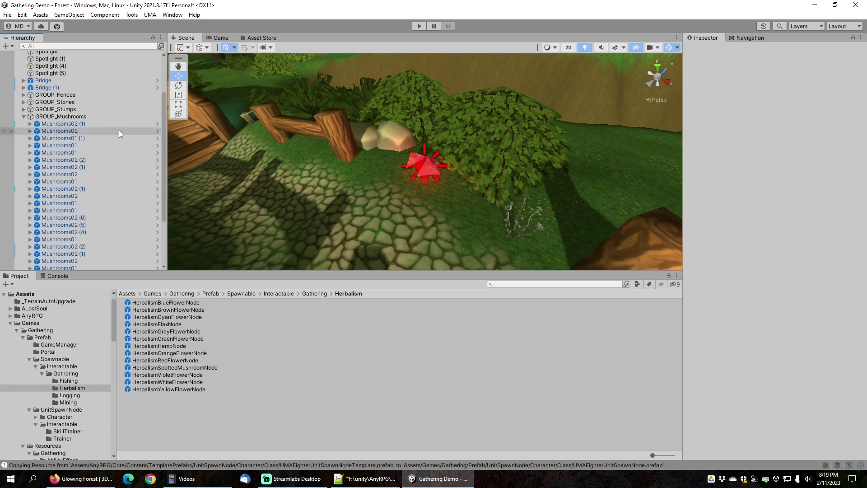
Step: Delete the HerbalismGrayFlowerNode object from the Forest scene
scroll(120, 129, up, 3)
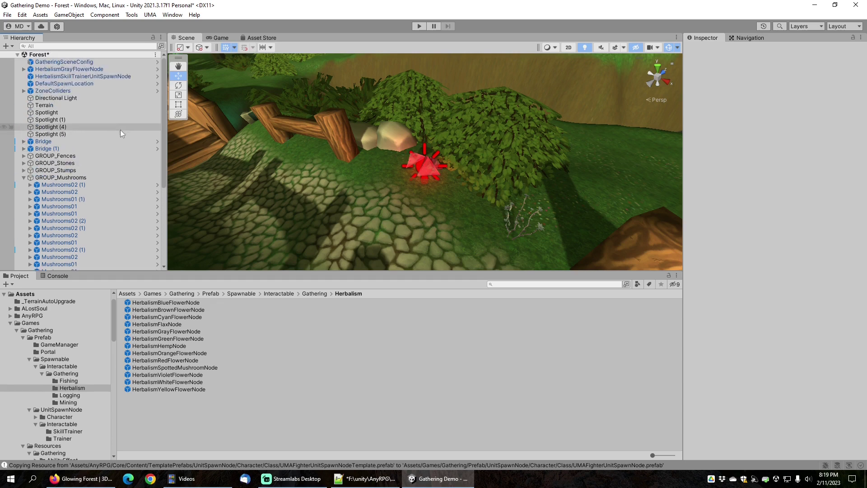
click(76, 69)
key(Delete)
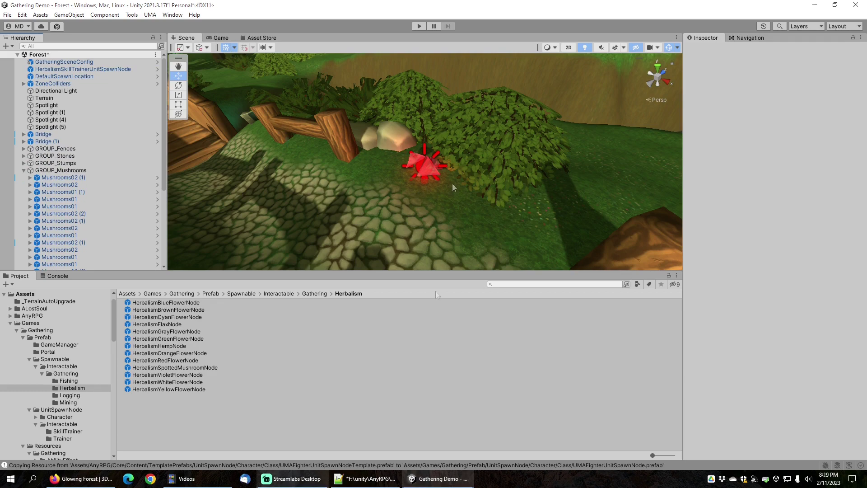
Step: Run the scene and try to gather the spotted mushroom beside the path without the Herbalism skill
click(418, 26)
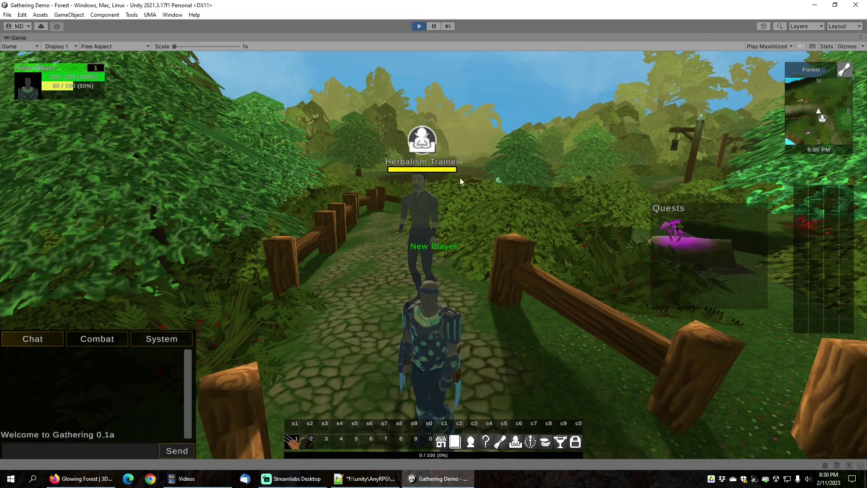
drag(454, 227, 605, 236)
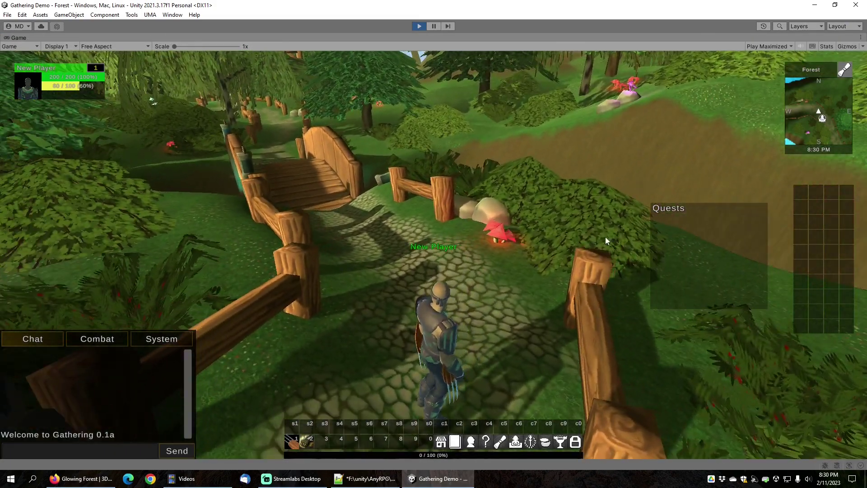
right_click(494, 230)
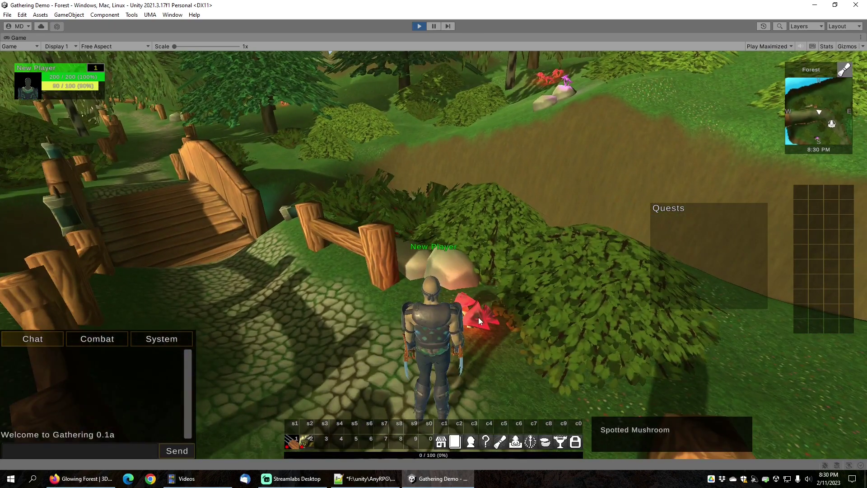
Step: Walk to the Herbalism Trainer, learn the Herbalism skill and close the skills window
right_drag(505, 249, 321, 219)
key(w)
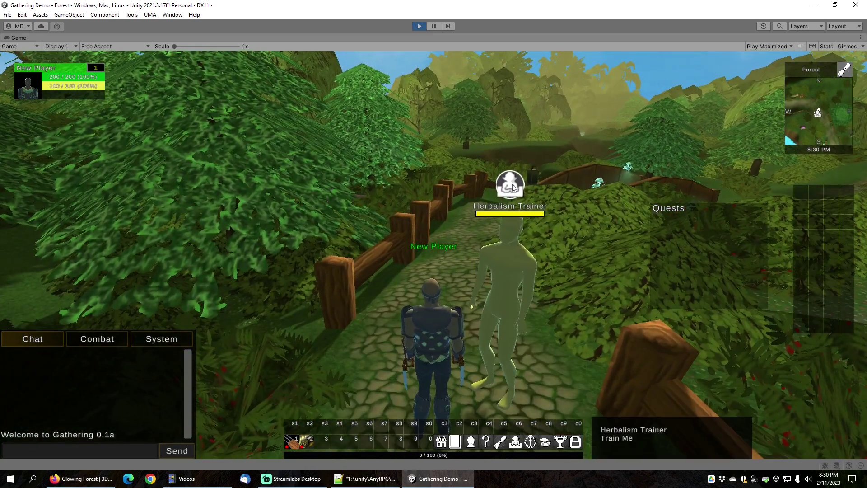
right_click(512, 183)
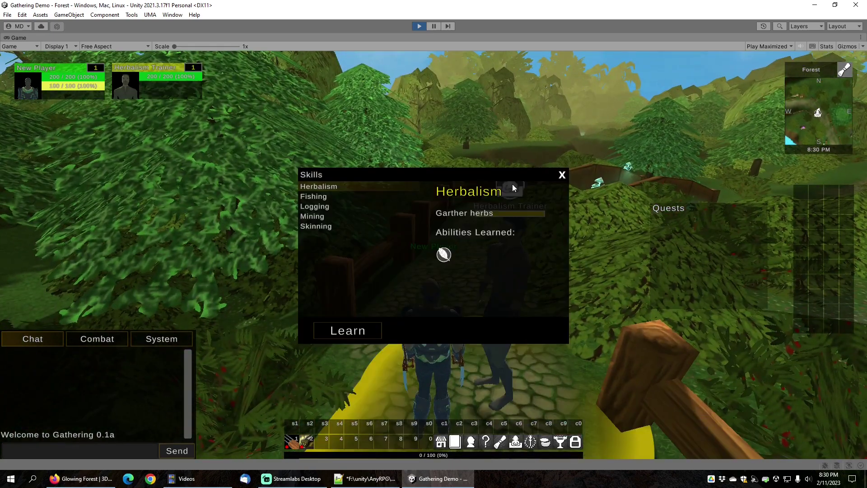
click(346, 330)
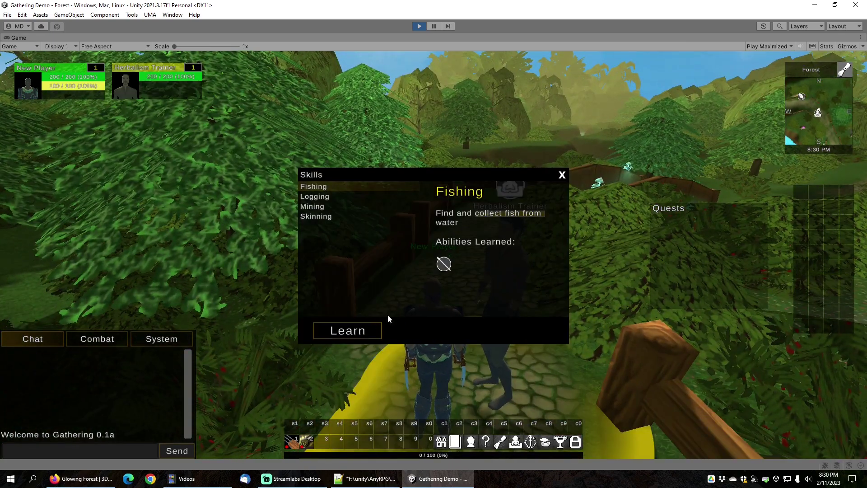
click(562, 175)
Step: Return to the spotted mushroom beside the bush, gather it and take all of its loot
right_drag(559, 185, 632, 222)
key(w)
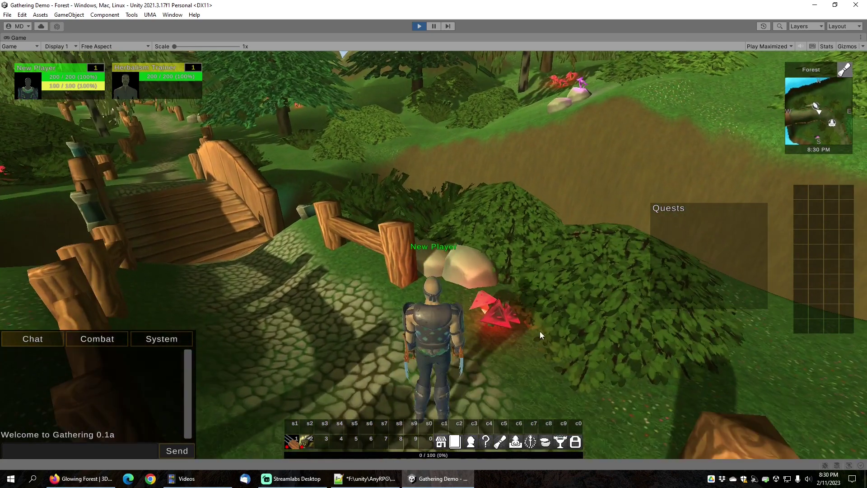
right_click(492, 311)
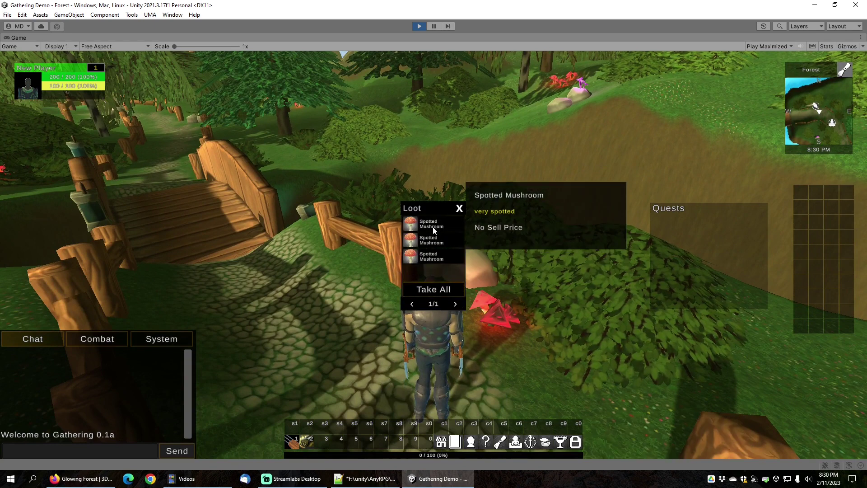
mouse_move(434, 248)
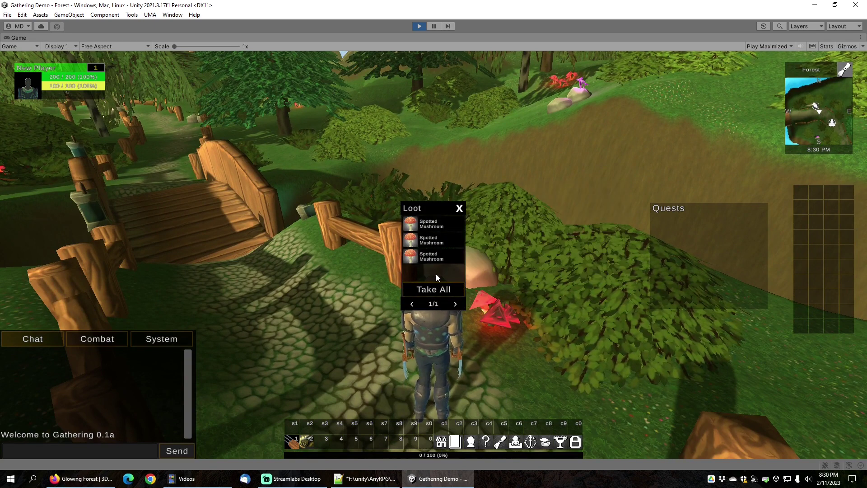
click(440, 289)
Step: Check the inventory for the gathered mushrooms, moving its window clear of the character
key(i)
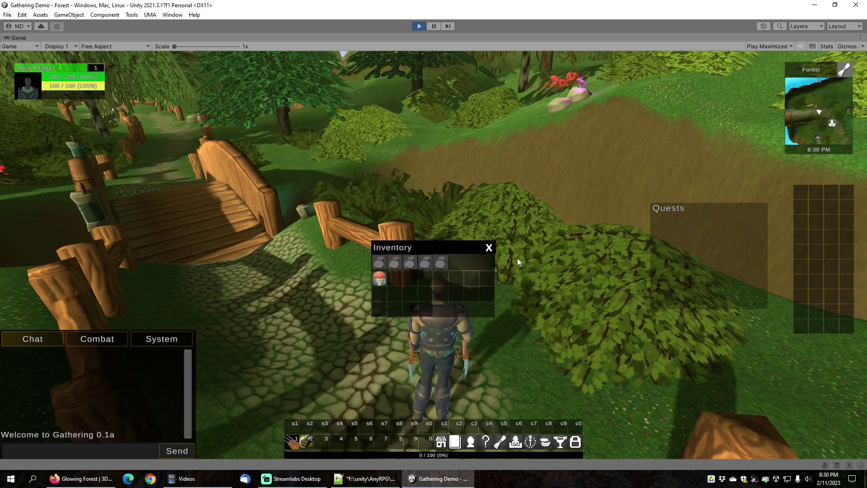
drag(451, 245, 602, 300)
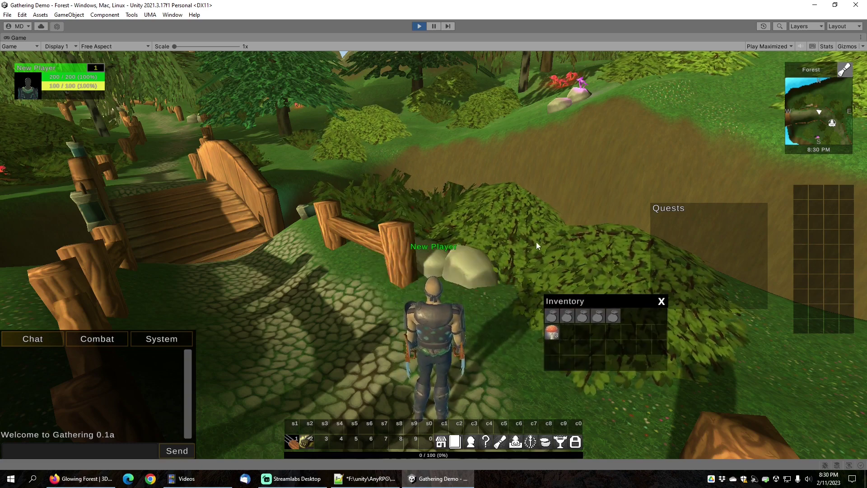
key(i)
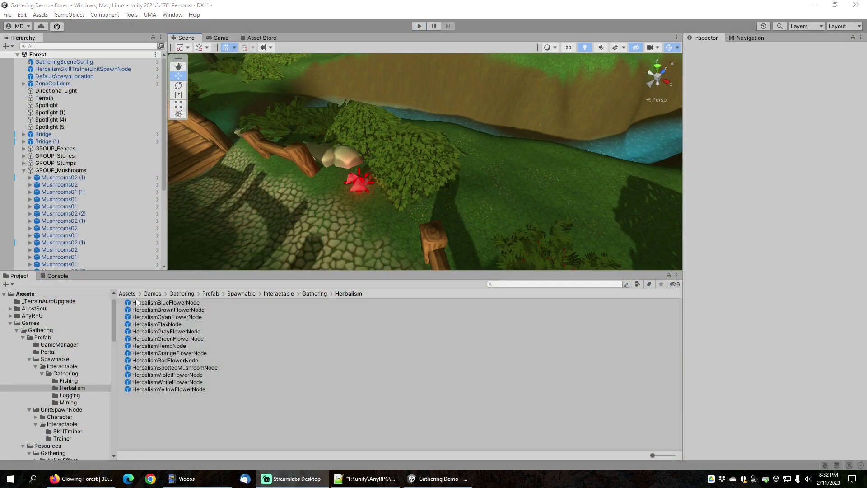
Step: Place the MiningTinNode prefab from the Mining folder on the open grass near the river bank
click(69, 402)
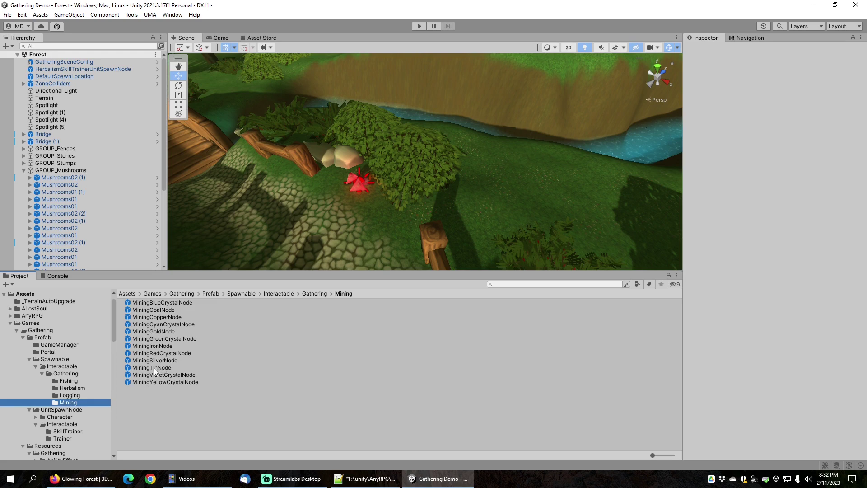
drag(151, 368, 586, 221)
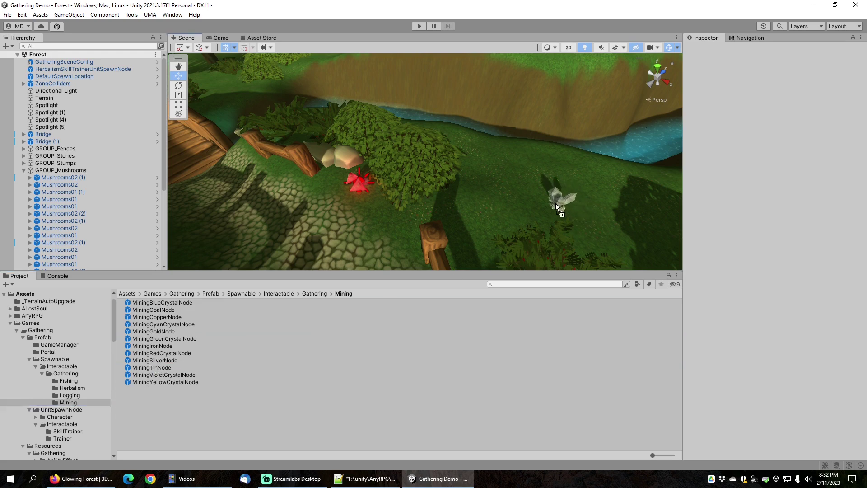
drag(530, 185, 531, 185)
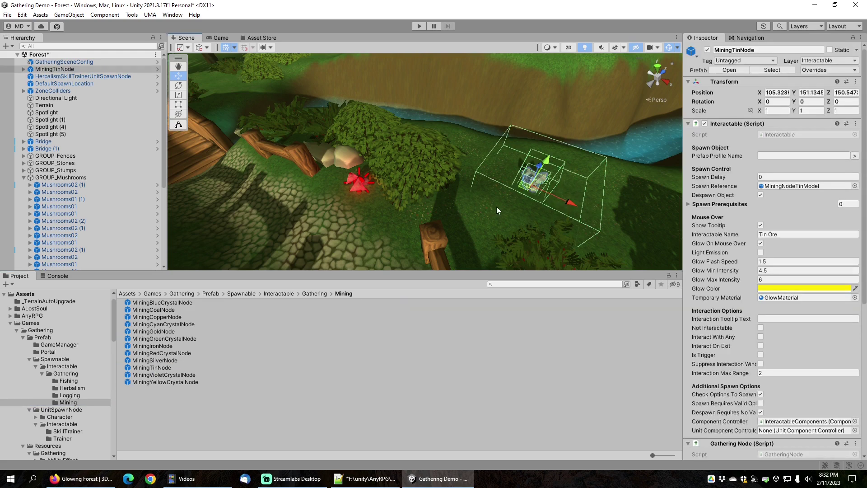
Step: Open the MiningTinNode prefab, examine its MiningNodeTinModel and rocks_8 (1) children, and return to the Forest scene
double_click(156, 367)
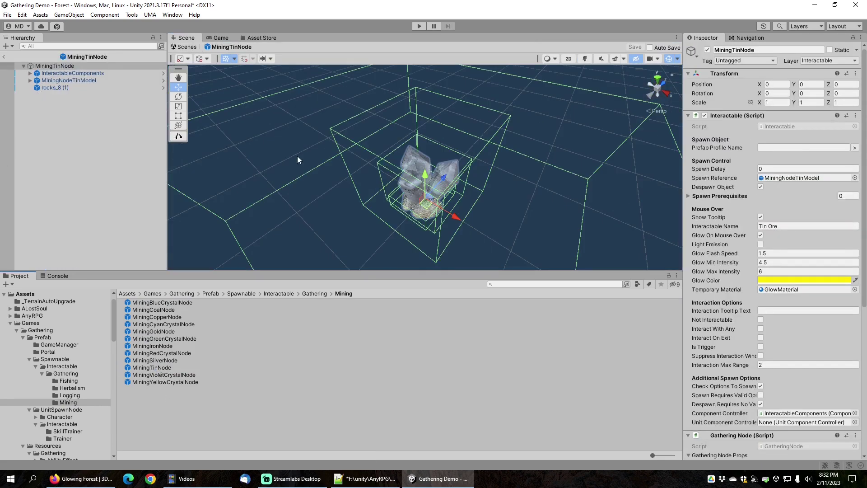
right_drag(342, 177, 348, 157)
middle_drag(348, 193, 348, 101)
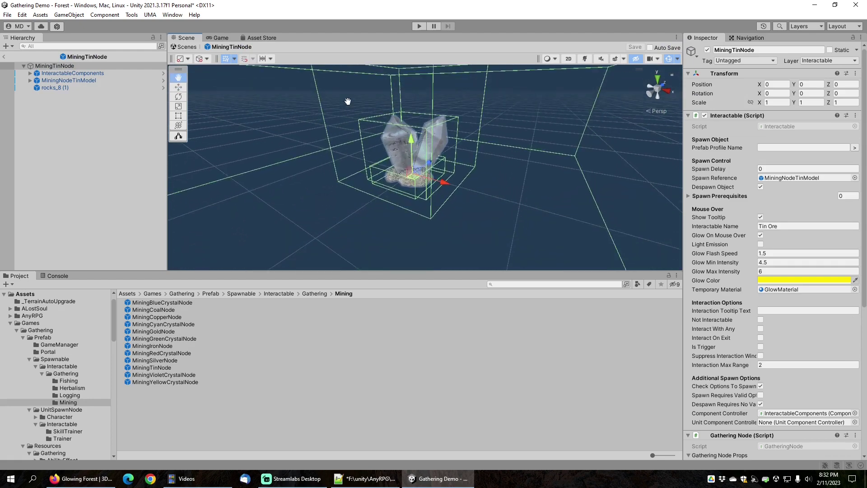
click(66, 80)
click(58, 87)
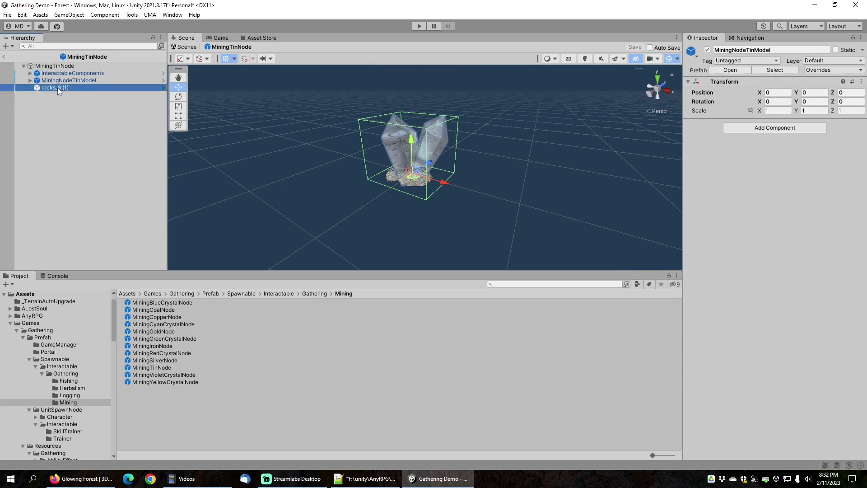
click(64, 67)
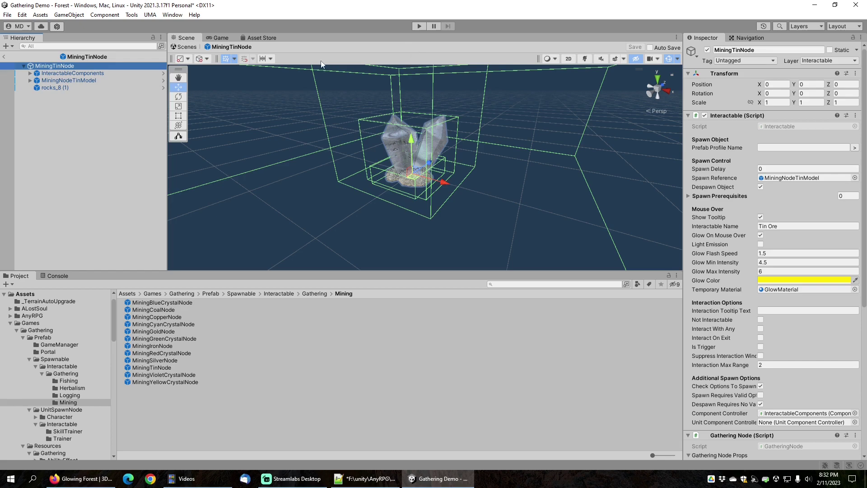
click(4, 56)
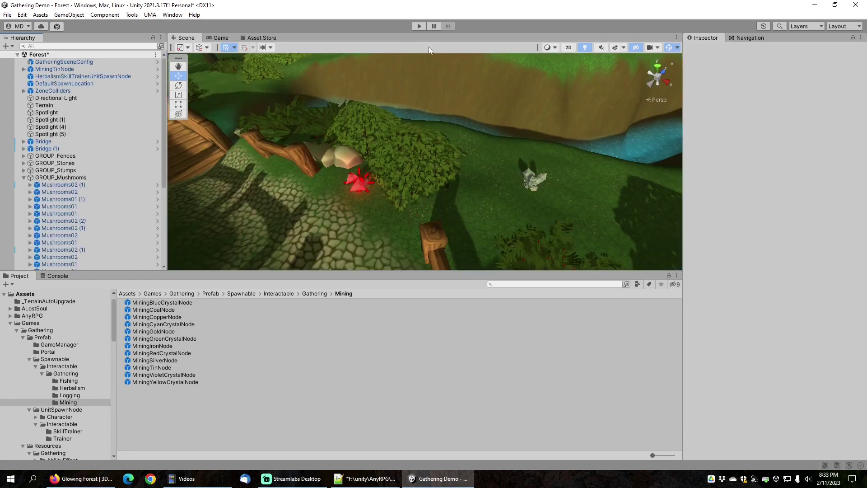
Step: Run the scene, learn the Mining skill from the Herbalism Trainer and close the skills window
click(418, 26)
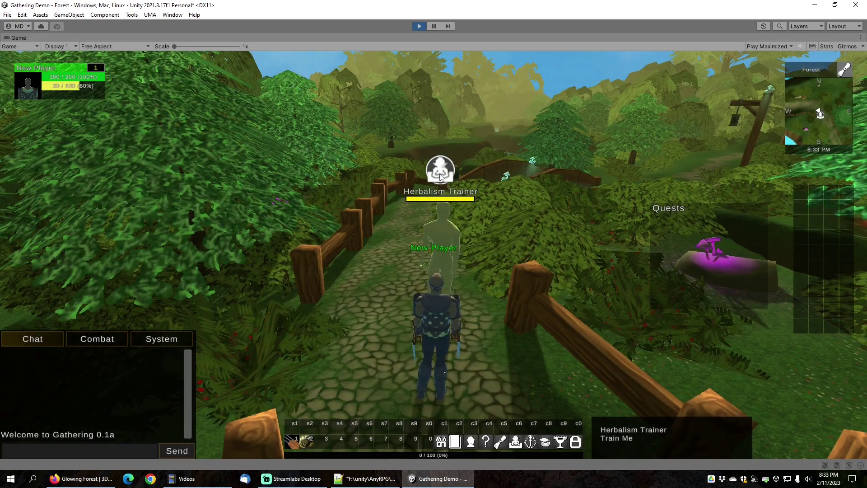
click(440, 173)
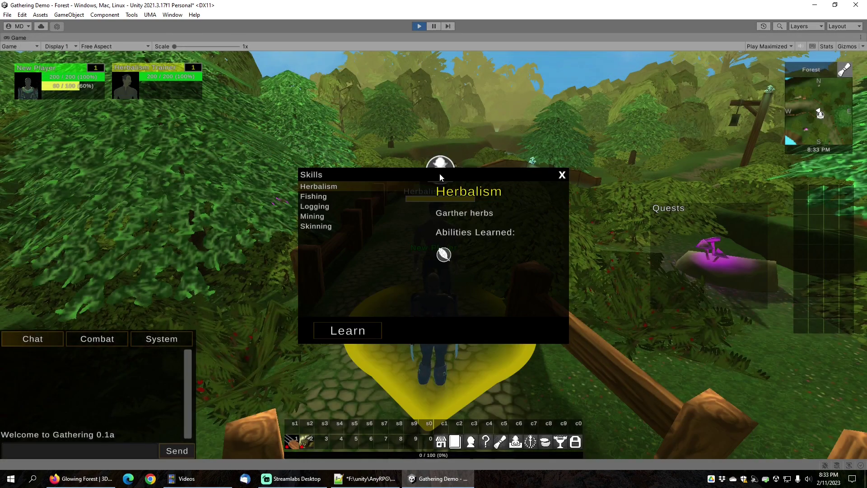
click(319, 217)
click(370, 334)
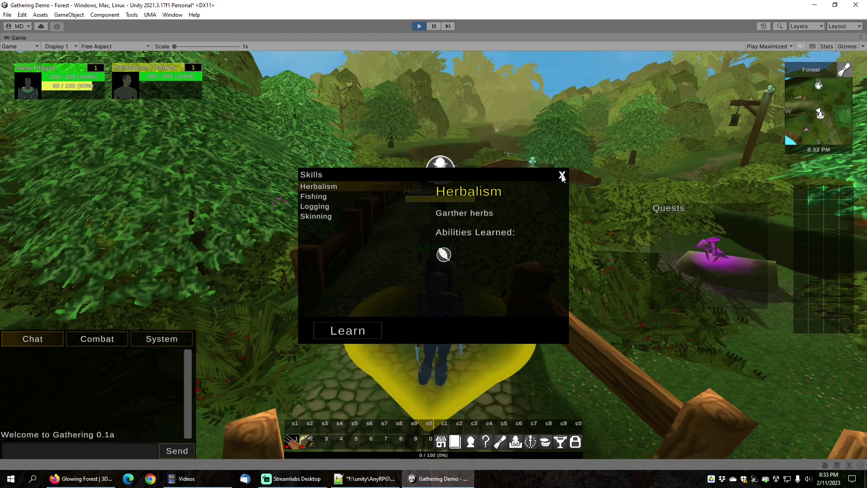
click(561, 175)
Step: Walk to the tin ore node by the river, mine it and take all of its loot
key(w)
right_drag(443, 204, 378, 187)
right_click(475, 328)
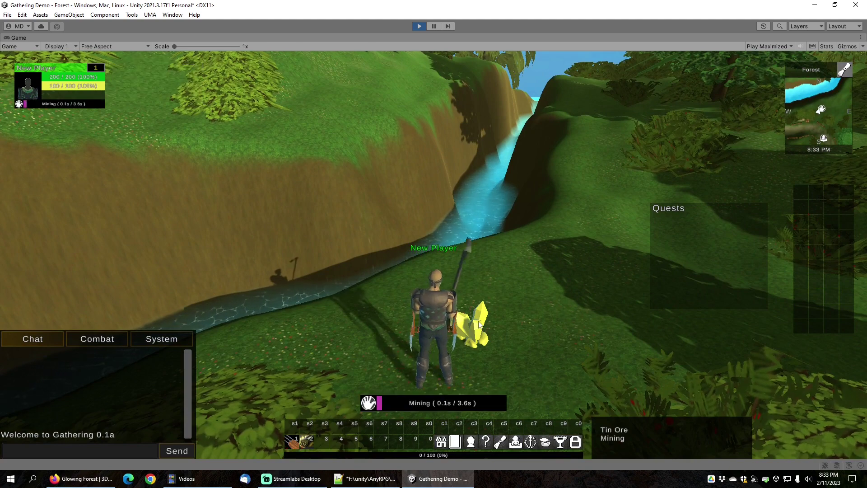
right_drag(562, 253, 538, 252)
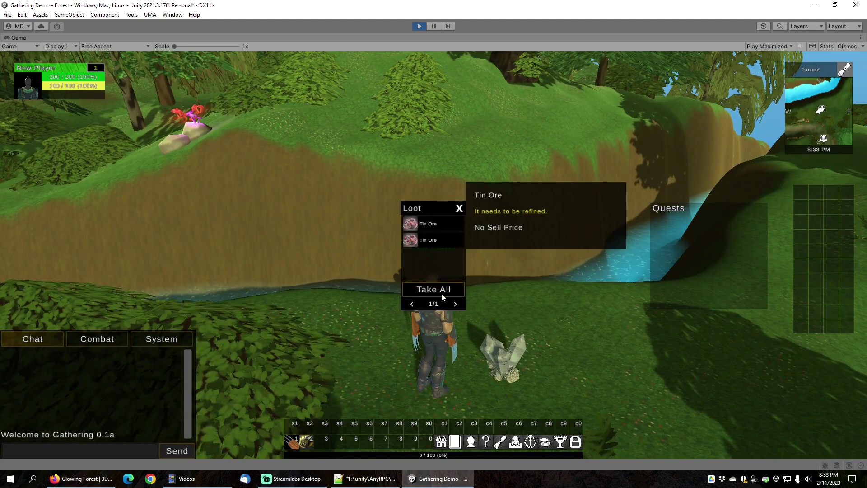
click(438, 292)
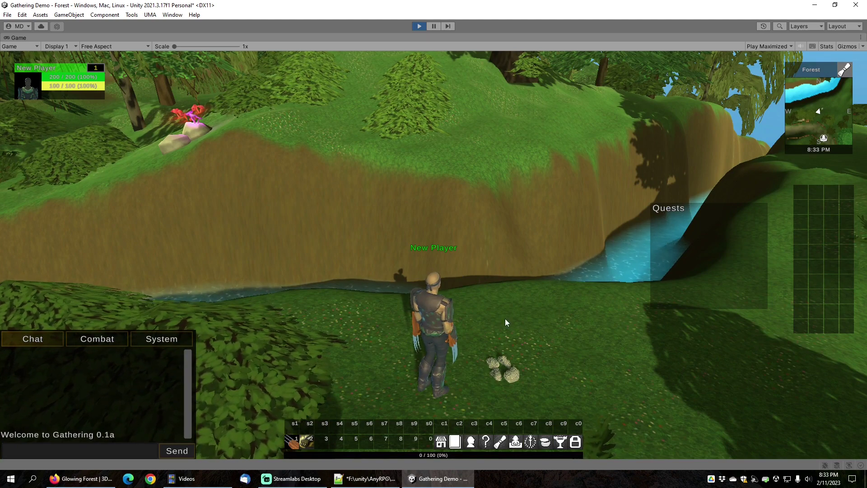
Step: Examine the base rocks of the mined tin node and try to interact with them
right_drag(501, 339, 505, 326)
right_click(507, 394)
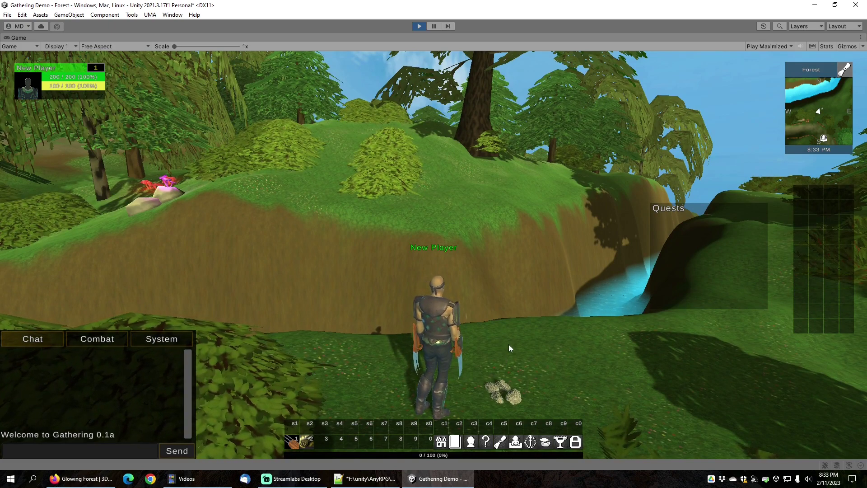
mouse_move(508, 344)
right_down()
mouse_move(526, 353)
mouse_move(411, 358)
mouse_move(475, 352)
mouse_move(506, 373)
mouse_move(523, 353)
mouse_move(502, 346)
mouse_move(503, 356)
right_up()
key(s)
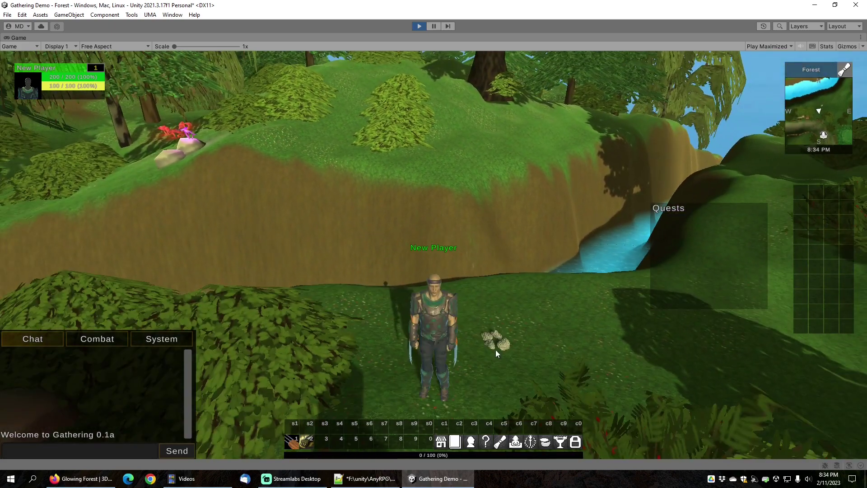
key(s)
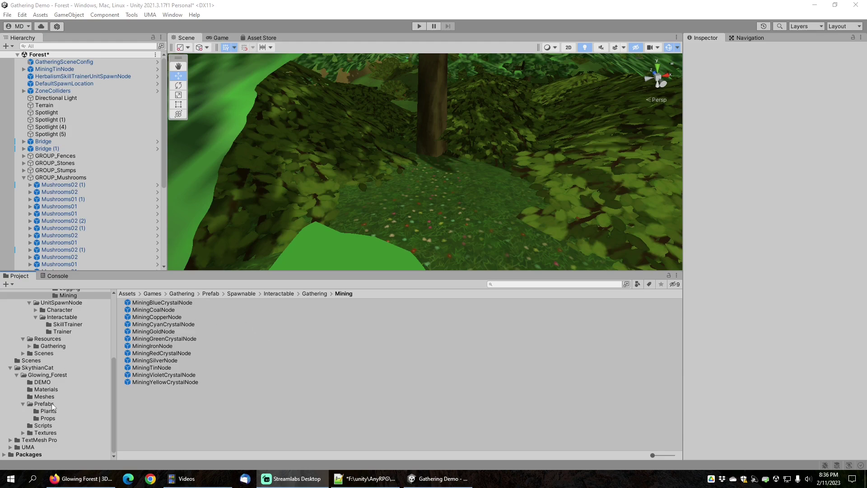
Step: Look through the Glowing_Forest prefabs and their Plants folder for tree models
right_drag(443, 124, 412, 141)
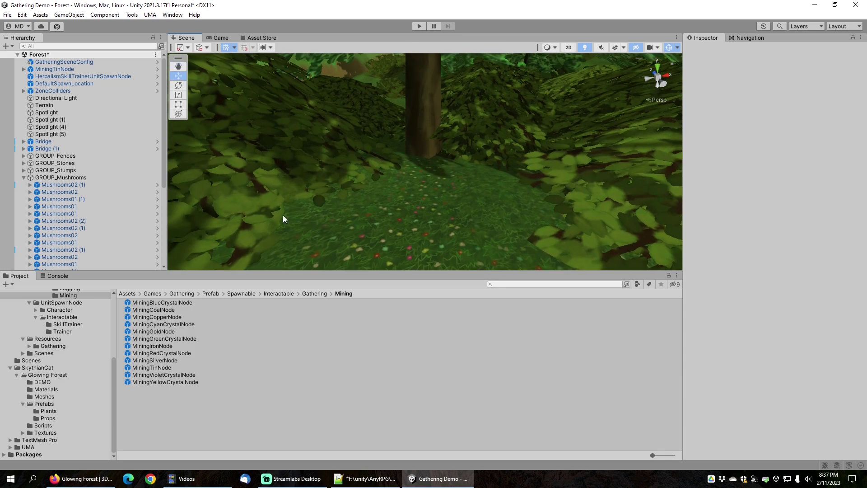
click(45, 403)
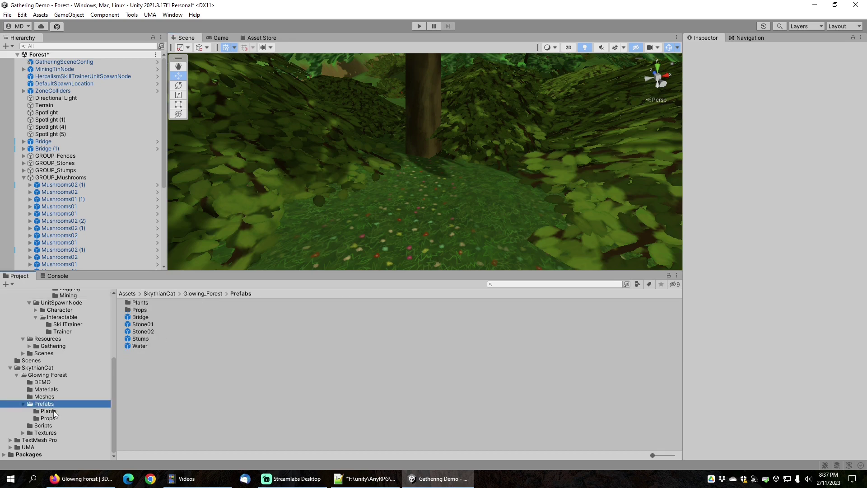
click(51, 411)
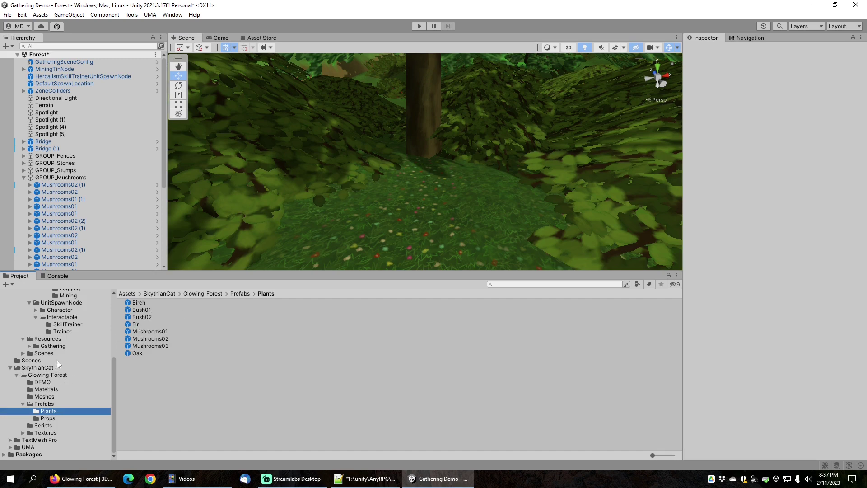
Step: Duplicate the LoggingSpruceTreeNode prefab in the Spawnable Gathering Logging folder and rename the copy LoggingFirTreeNode
scroll(61, 364, up, 5)
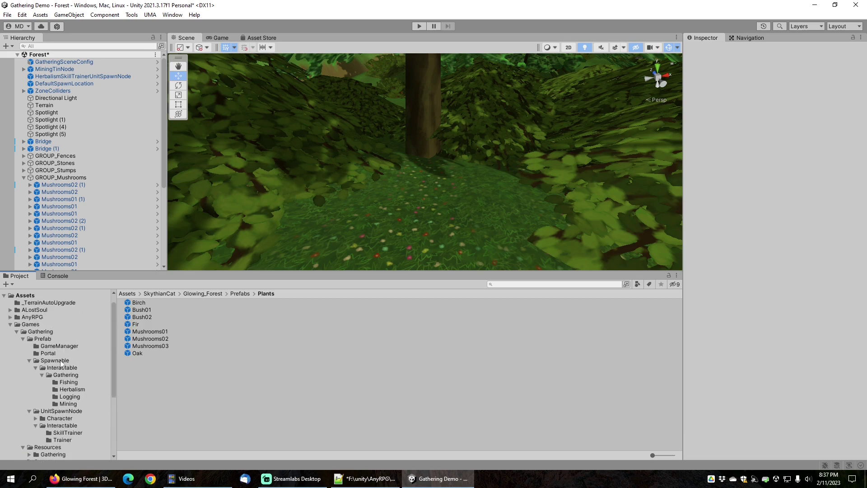
scroll(61, 364, down, 3)
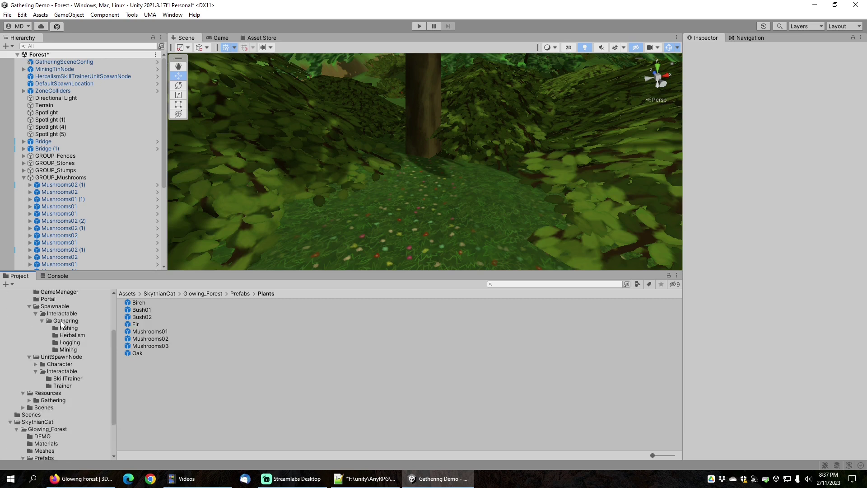
click(71, 344)
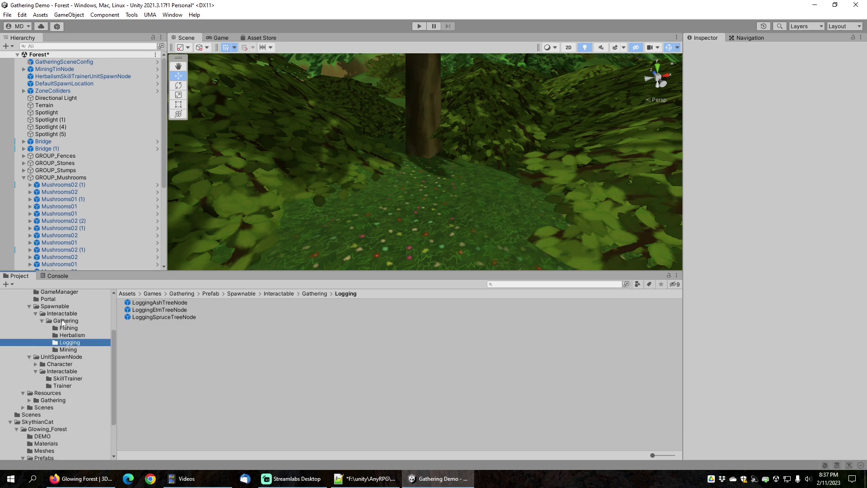
click(156, 316)
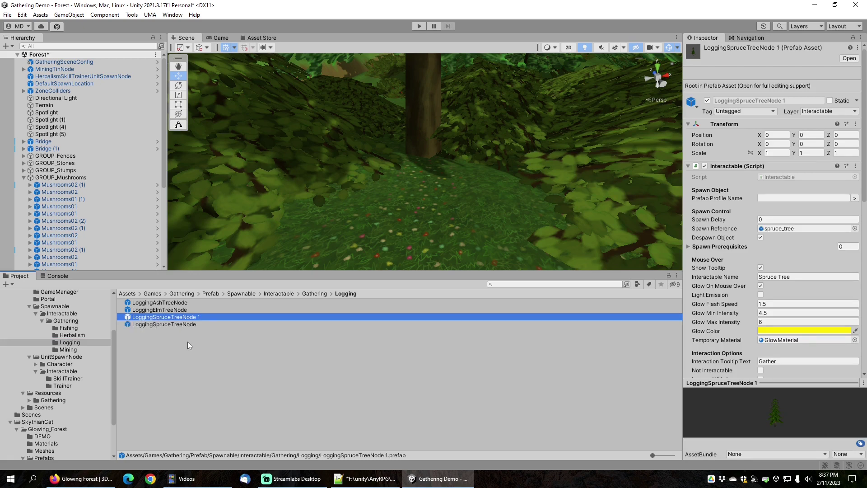
key(F2)
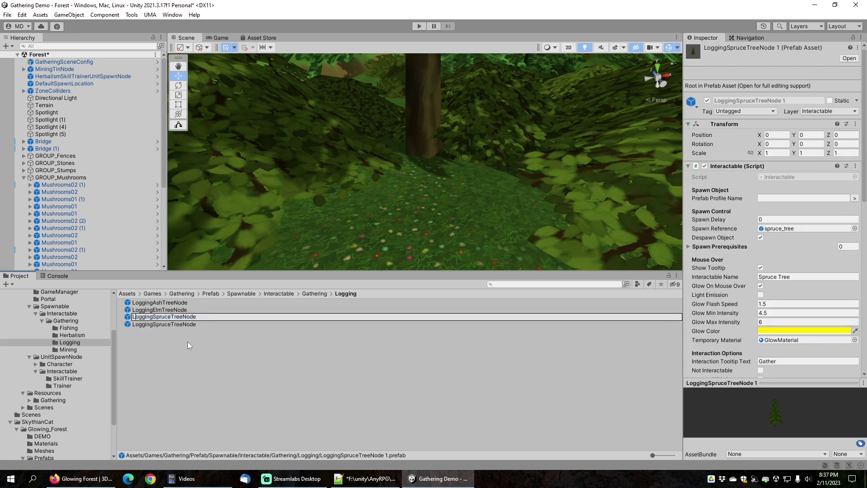
key(shift+Right)
key(shift+Right)
key(shift+Right)
key(shift+Right)
text(Fir)
key(Return)
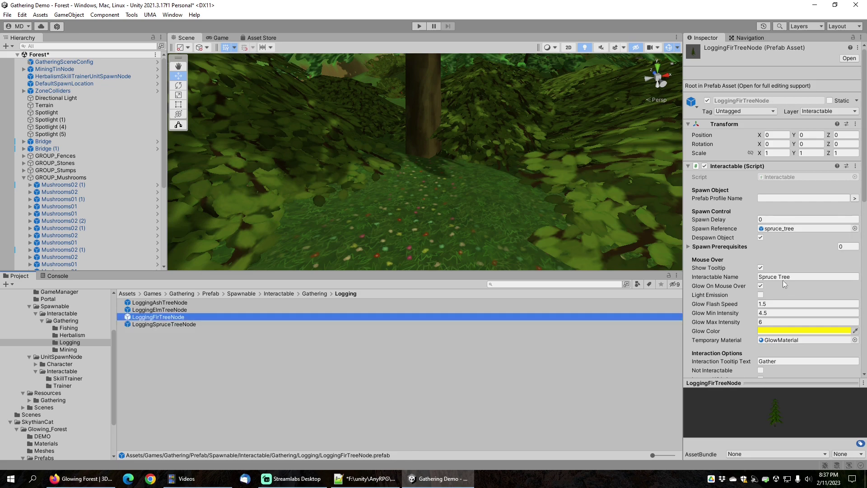
Step: Set the LoggingFirTreeNode prefab's interactable name to "Fir Tree" and check its loot table entry
double_click(767, 276)
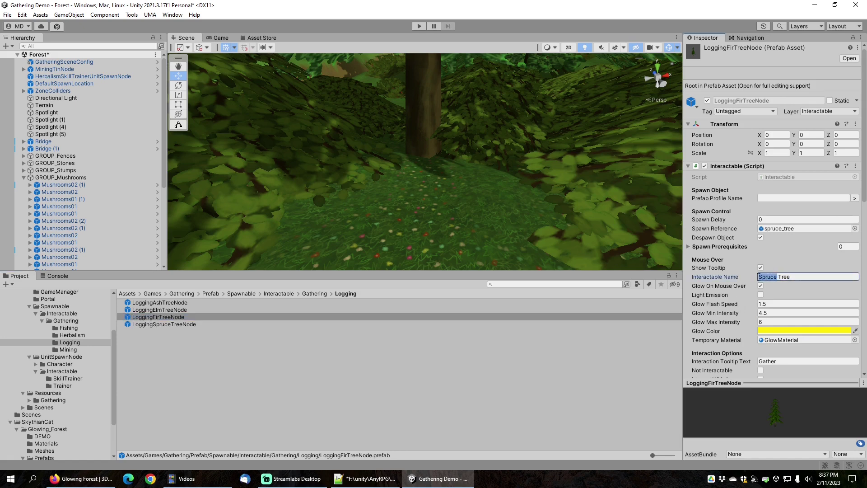
text(Fir)
scroll(742, 271, down, 10)
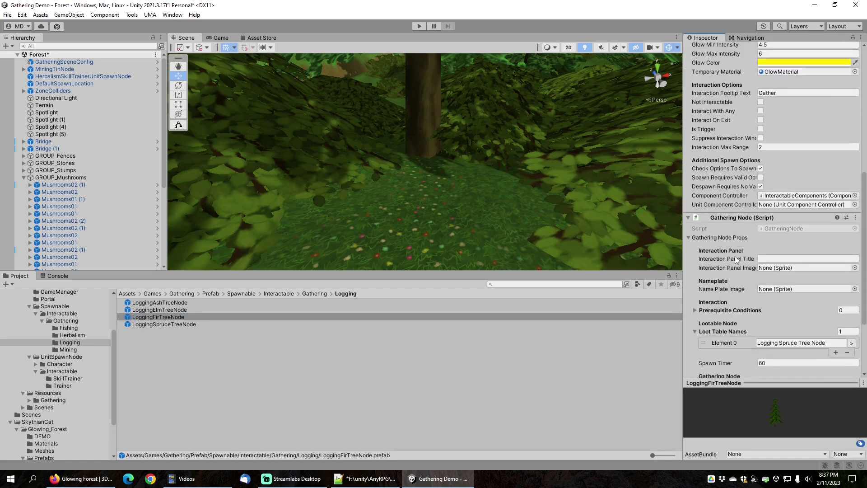
scroll(736, 260, down, 2)
click(776, 294)
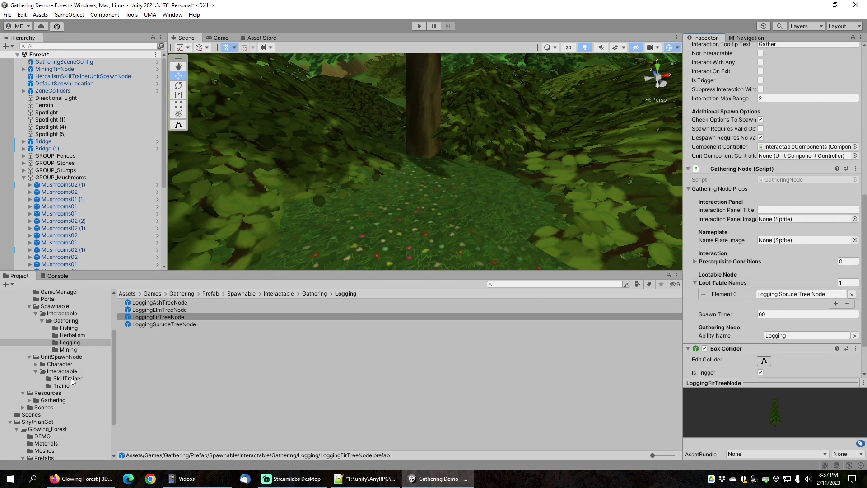
Step: Duplicate LoggingSpruceTreeNodeLoot in the LootTable Gathering resources and rename the copy LoggingFirTreeNodeLoot
scroll(67, 379, up, 4)
scroll(59, 375, down, 5)
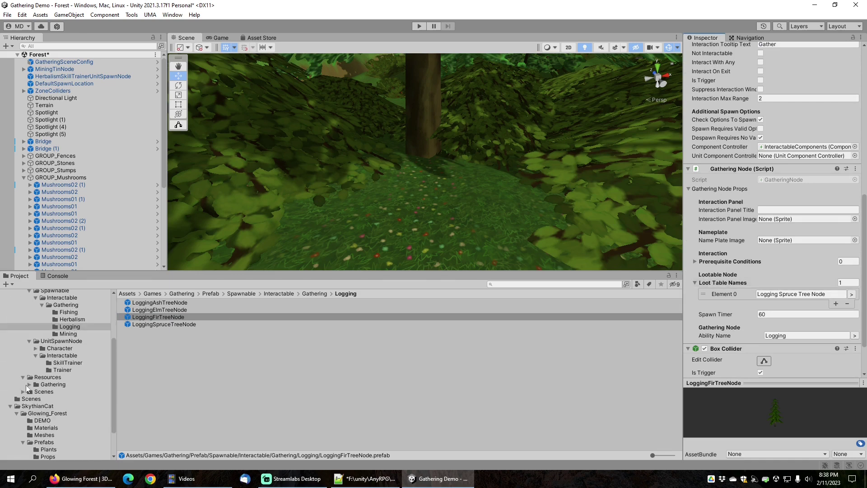
click(28, 384)
scroll(36, 383, down, 5)
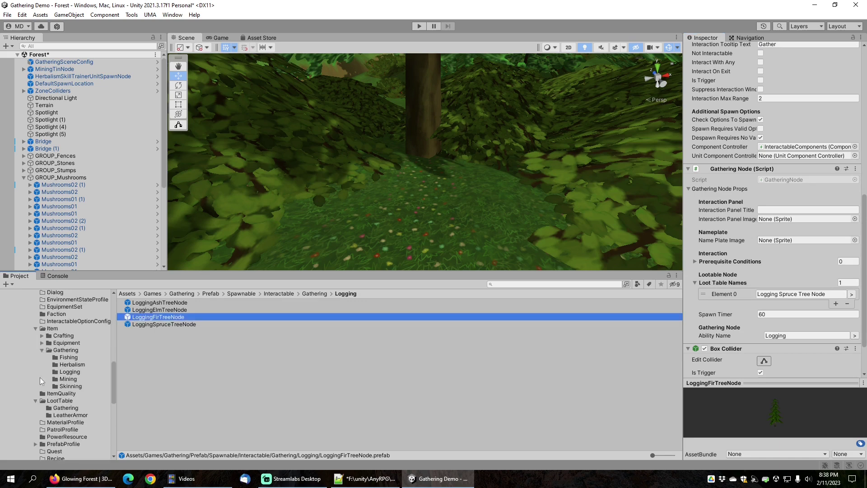
scroll(55, 378, down, 3)
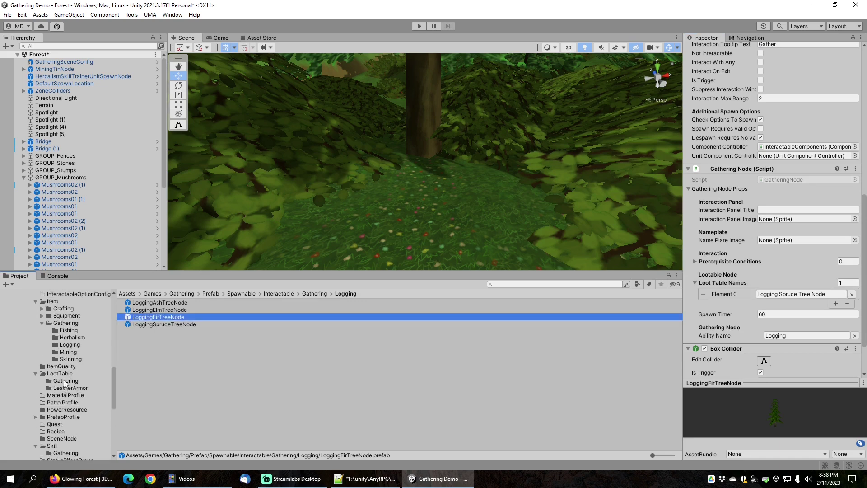
click(64, 381)
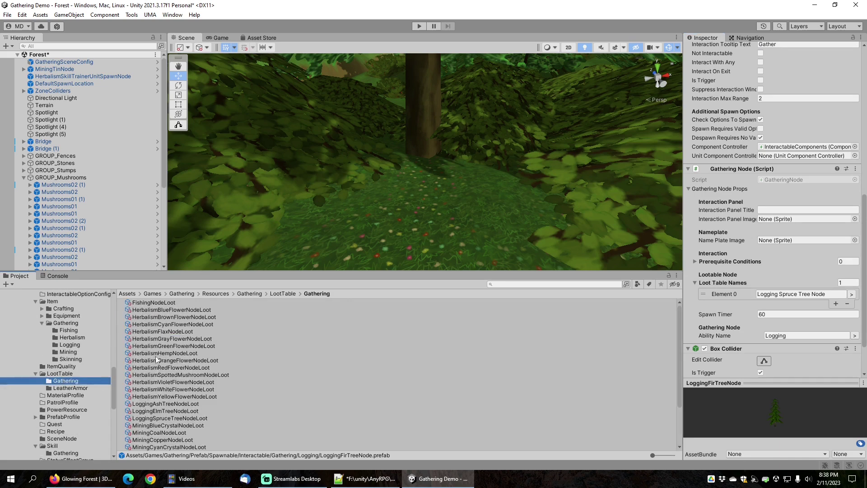
click(171, 418)
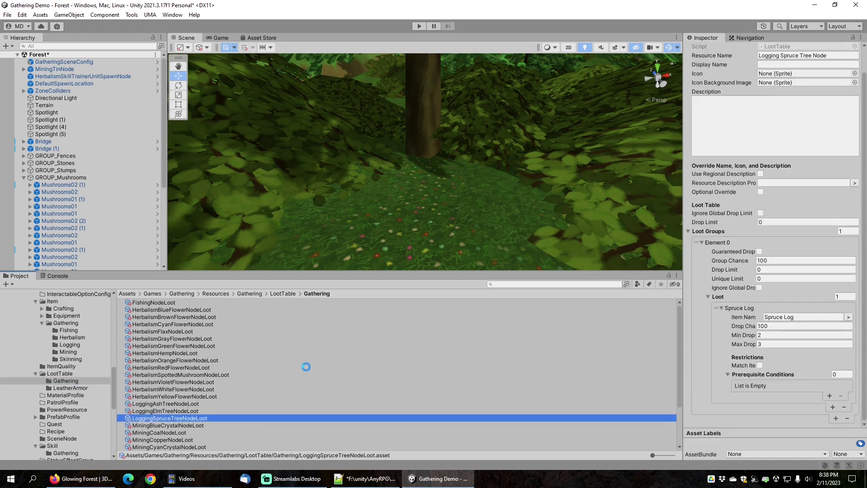
key(ctrl+d)
key(F2)
key(BackSpace)
key(BackSpace)
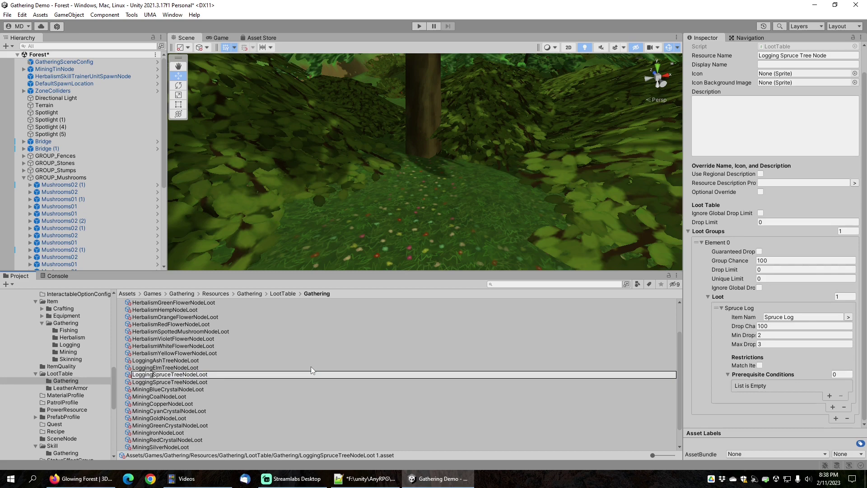
key(shift+Right)
text(Fir)
key(Return)
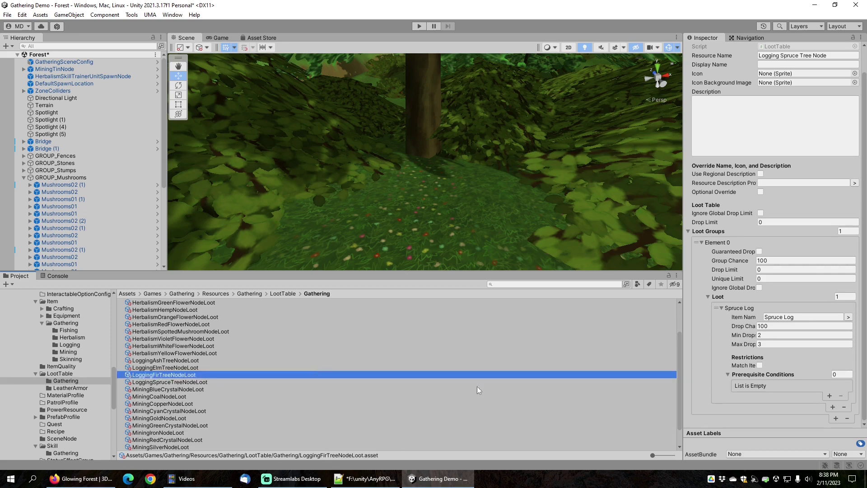
Step: Set the new loot table's dropped item to "Fir Log" and its resource name to "Logging Fir Tree Node"
double_click(772, 316)
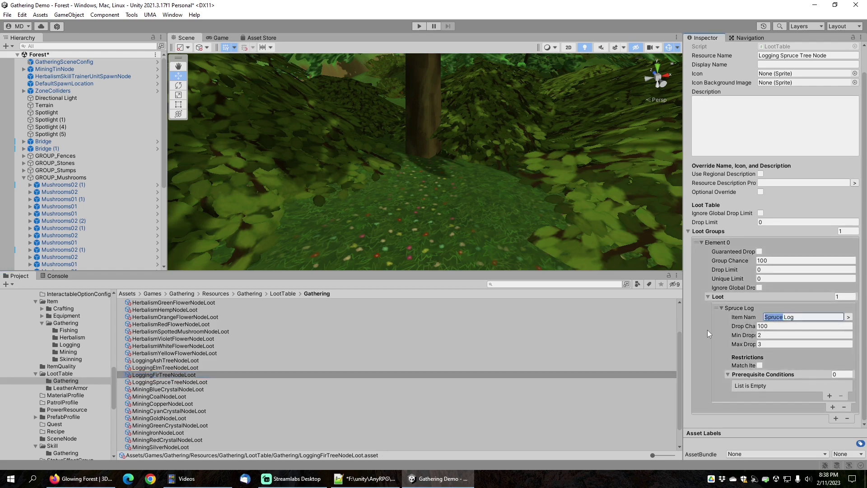
text(Fir)
key(Tab)
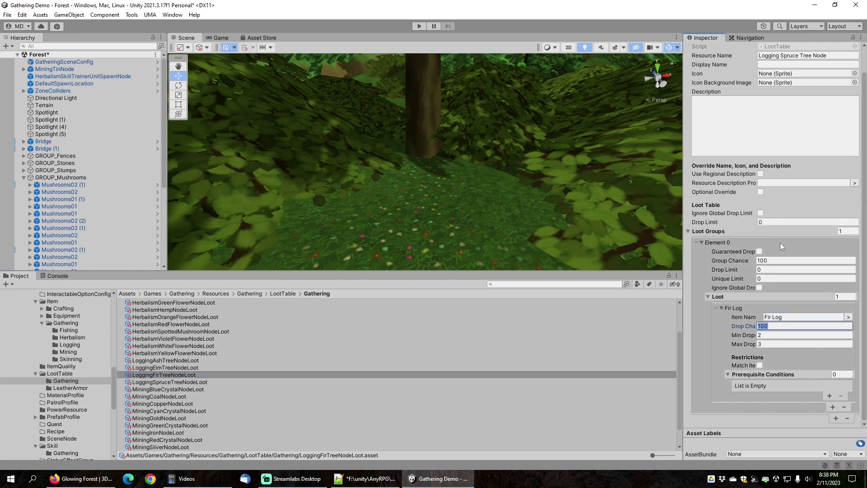
scroll(779, 245, up, 1)
double_click(789, 82)
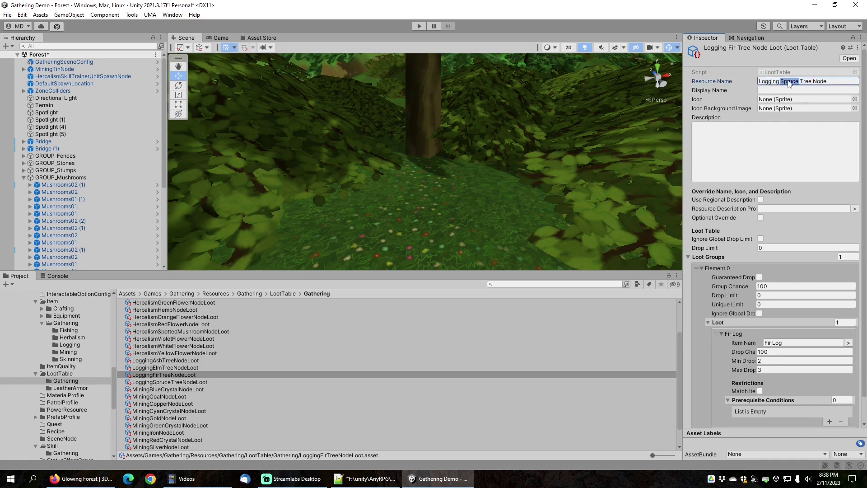
text(Fir)
key(Tab)
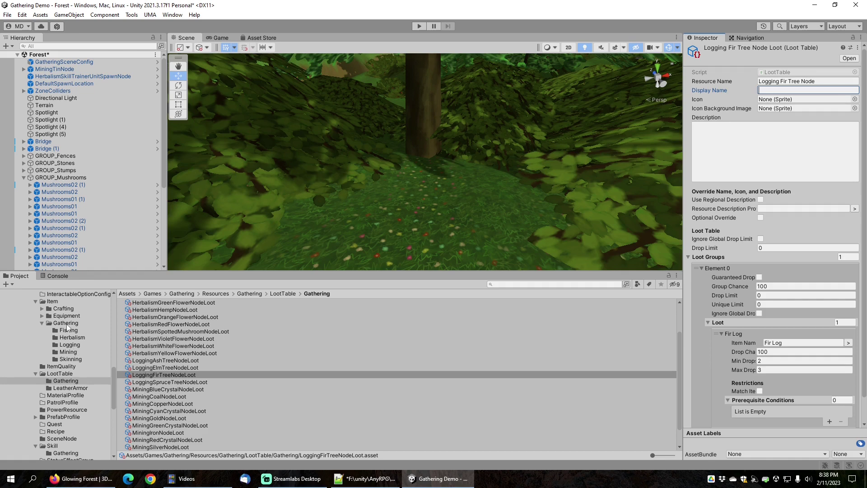
Step: Duplicate SpruceLogItem in the Logging item resources and rename the copy FirLogItem
click(71, 344)
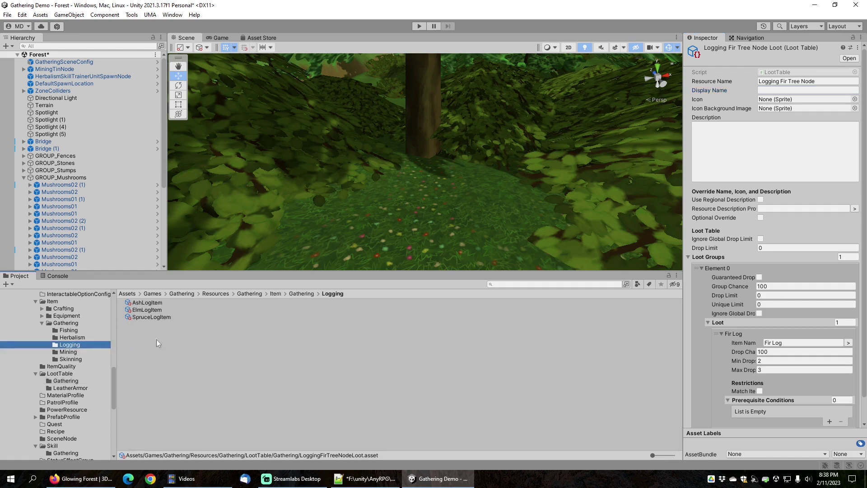
click(149, 317)
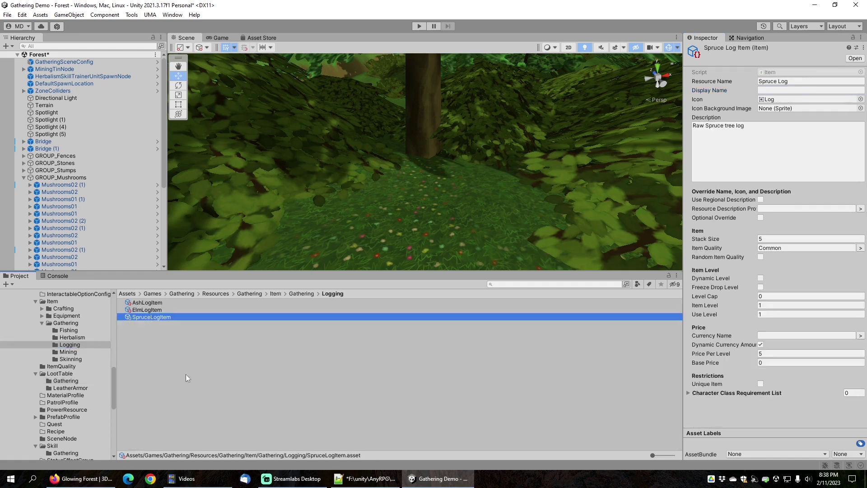
key(ctrl+d)
key(F2)
key(End)
key(BackSpace)
key(BackSpace)
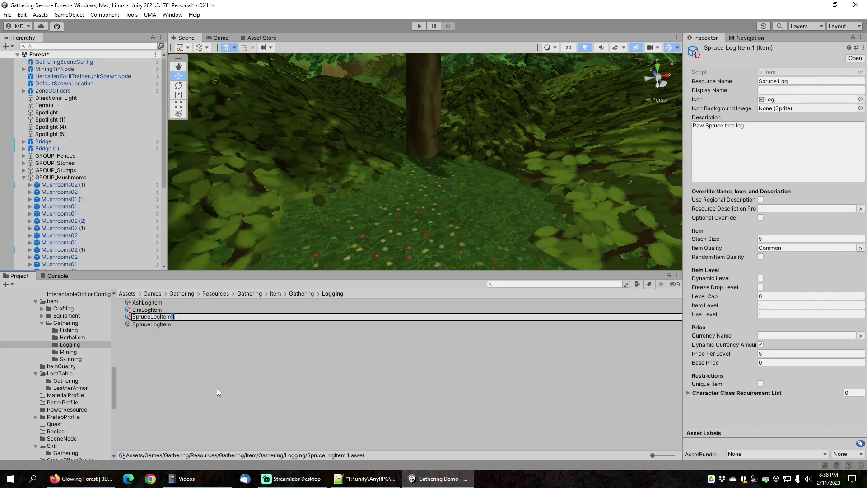
key(shift+Home)
key(BackSpace)
text(Fir)
key(Return)
Step: Set FirLogItem's resource name to "Fir Log" and its description to "Raw Fir tree log"
click(766, 81)
double_click(766, 81)
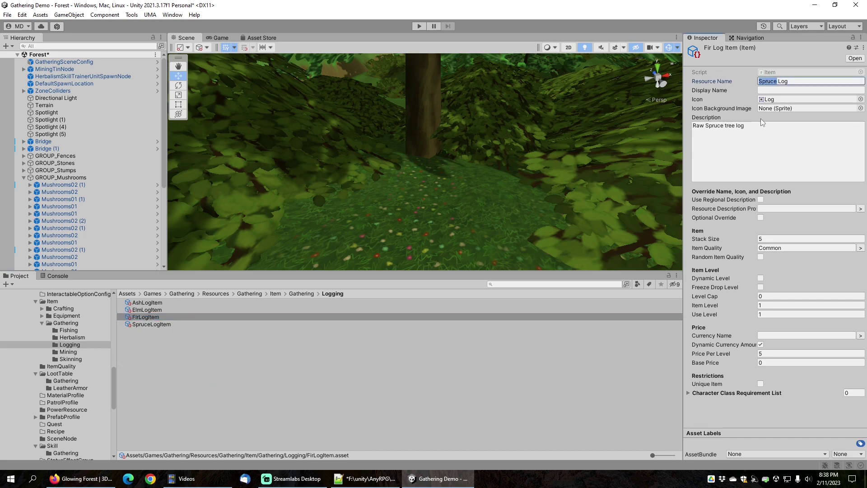
text(Fir)
click(700, 125)
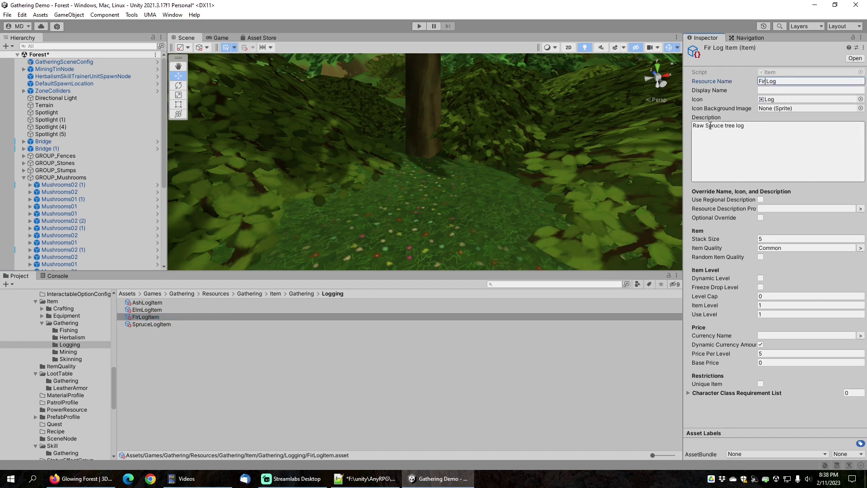
double_click(713, 126)
text(Fir)
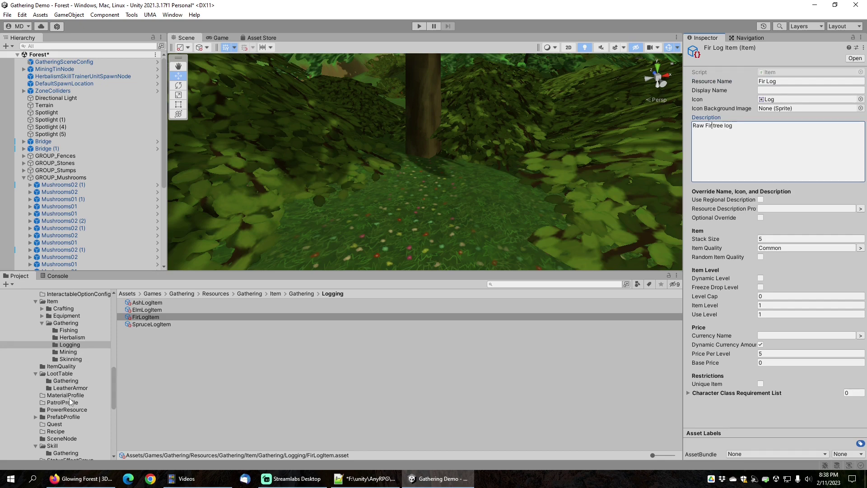
Step: Review the resource name and loot item of the LoggingFirTreeNodeLoot table
click(65, 374)
click(71, 382)
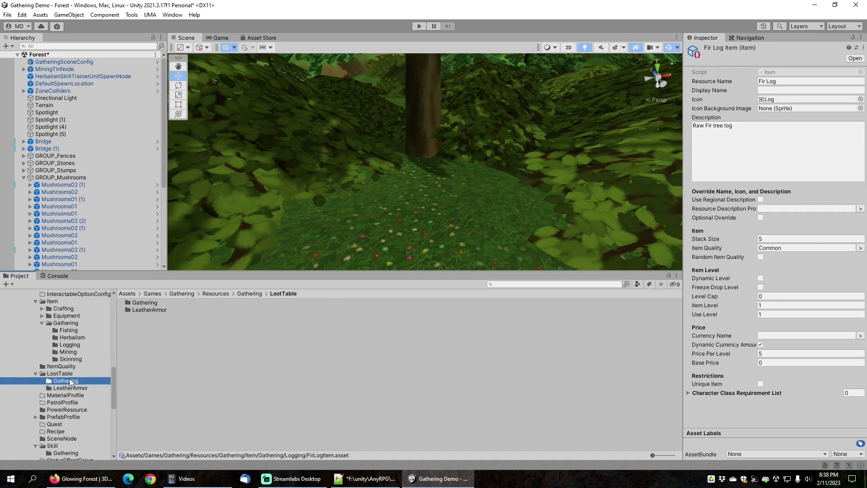
click(168, 418)
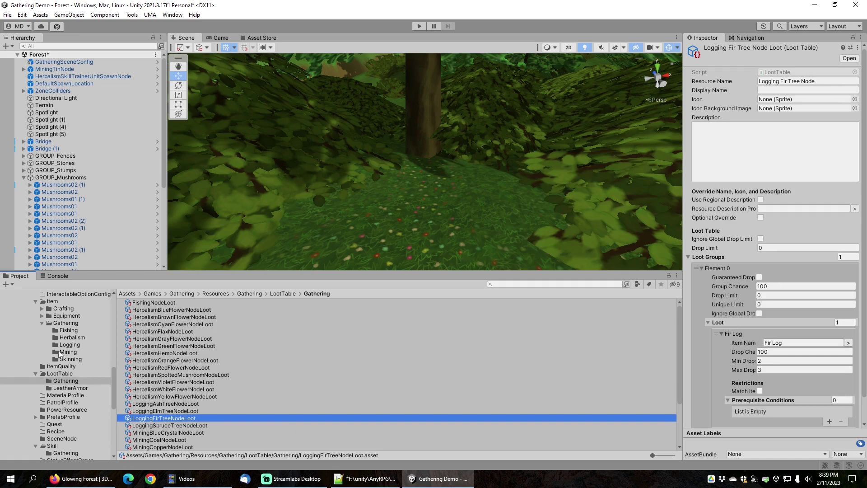
Step: Set the loot table name of the LoggingFirTreeNode prefab to "Logging Fir Tree Node"
scroll(60, 354, up, 15)
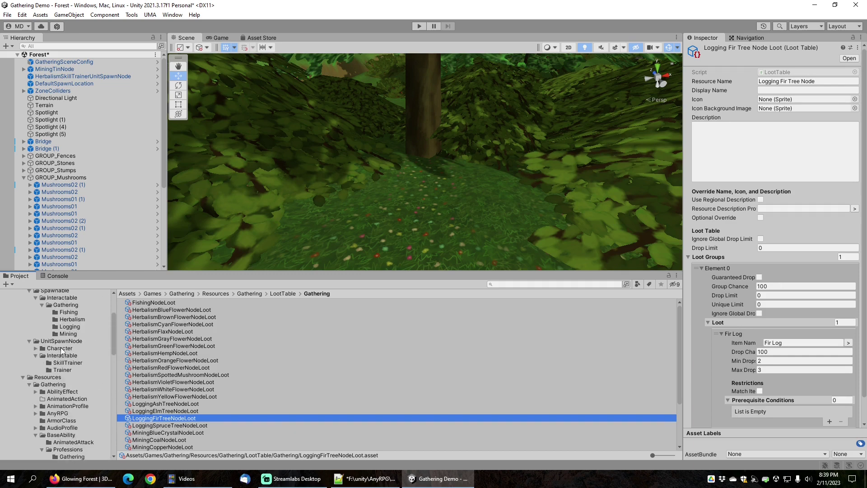
scroll(62, 351, up, 3)
click(76, 382)
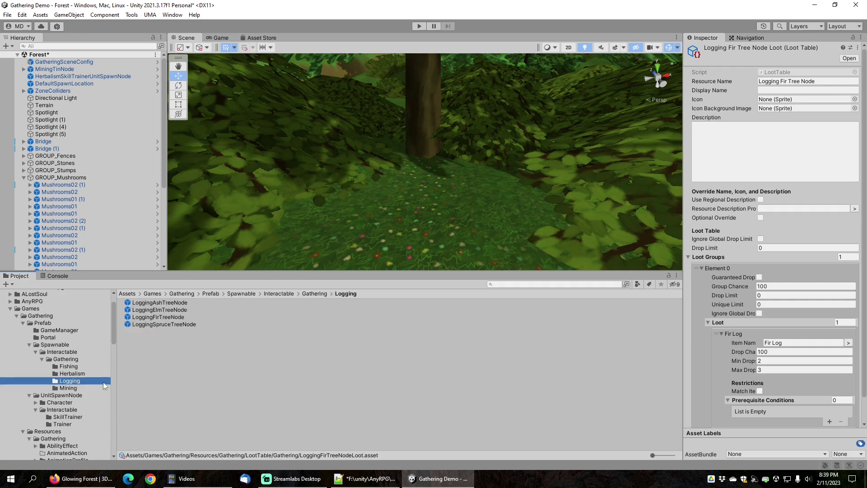
click(160, 318)
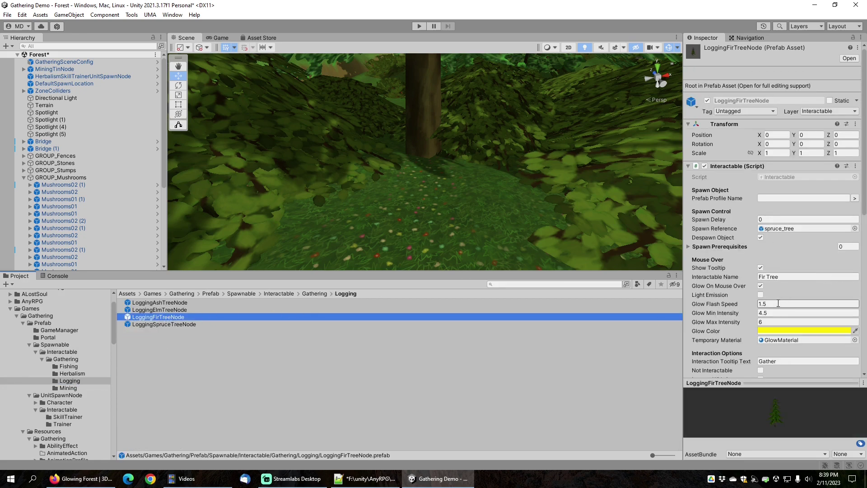
scroll(752, 294, down, 12)
scroll(736, 302, down, 3)
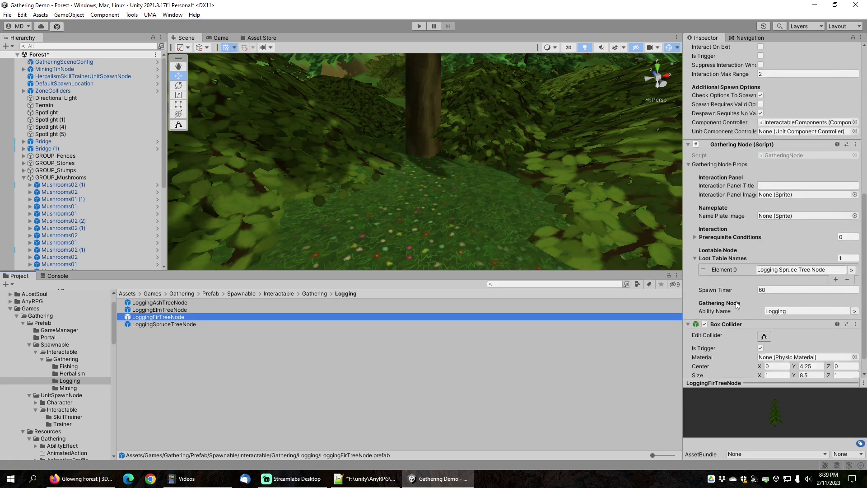
click(854, 246)
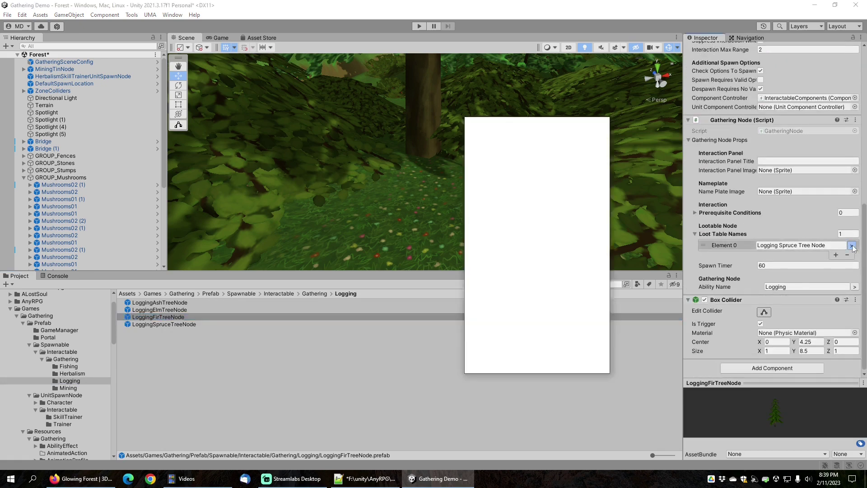
click(578, 145)
text(fir)
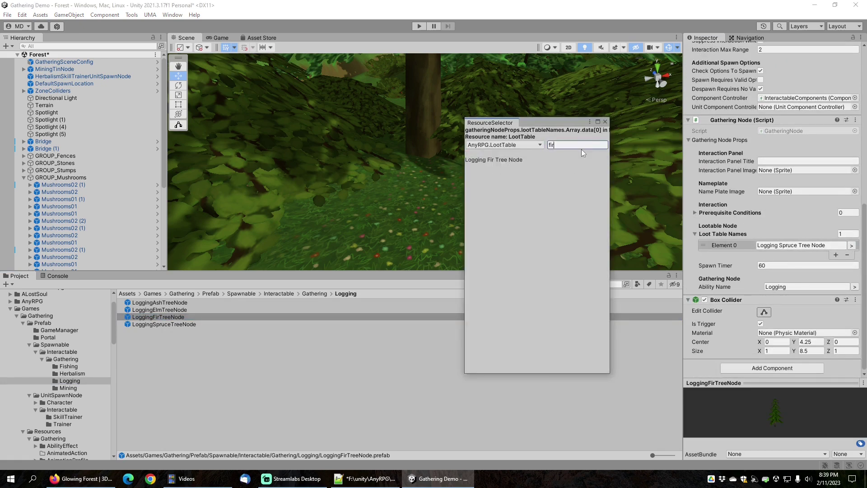
key(Down)
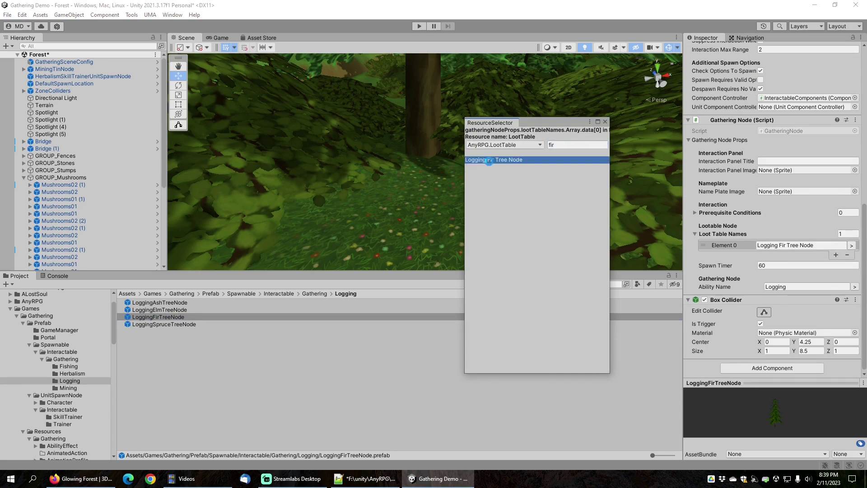
click(605, 122)
Step: Open the LoggingFirTreeNode prefab for editing and add the Fir model from Glowing_Forest's Plants prefabs as a child of its root
scroll(738, 190, up, 5)
scroll(739, 191, up, 5)
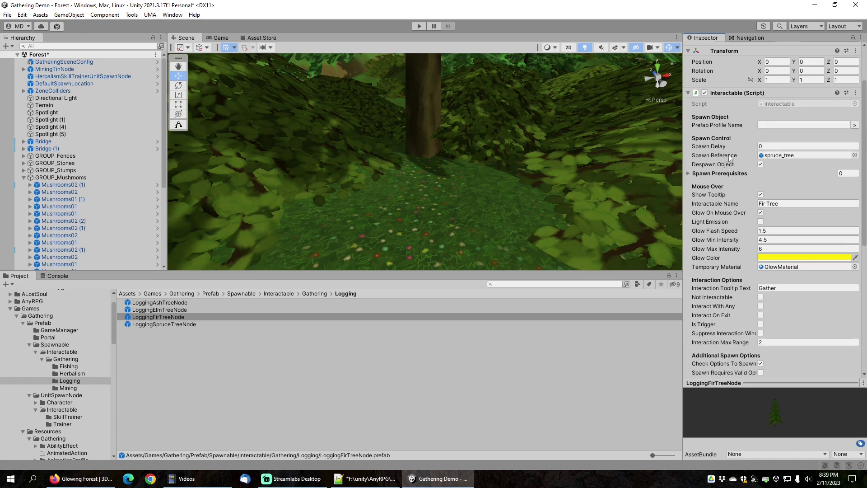
double_click(178, 316)
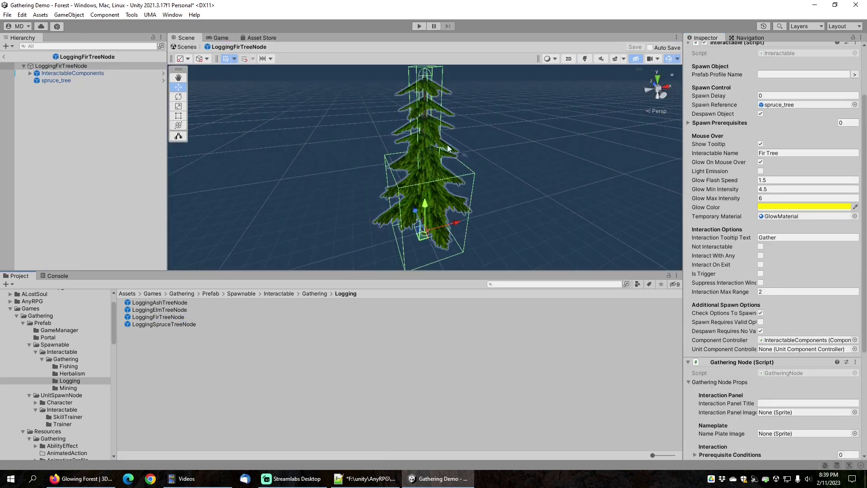
scroll(414, 212, up, 6)
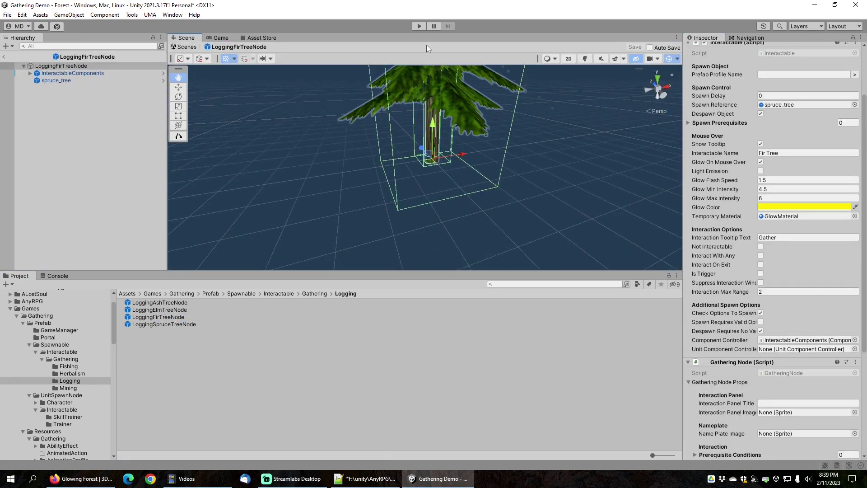
right_drag(483, 167, 499, 152)
scroll(57, 338, down, 10)
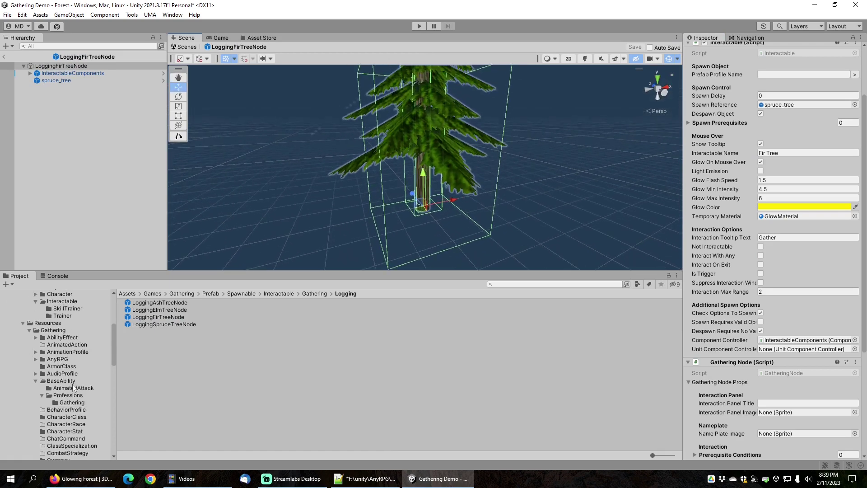
scroll(76, 383, down, 6)
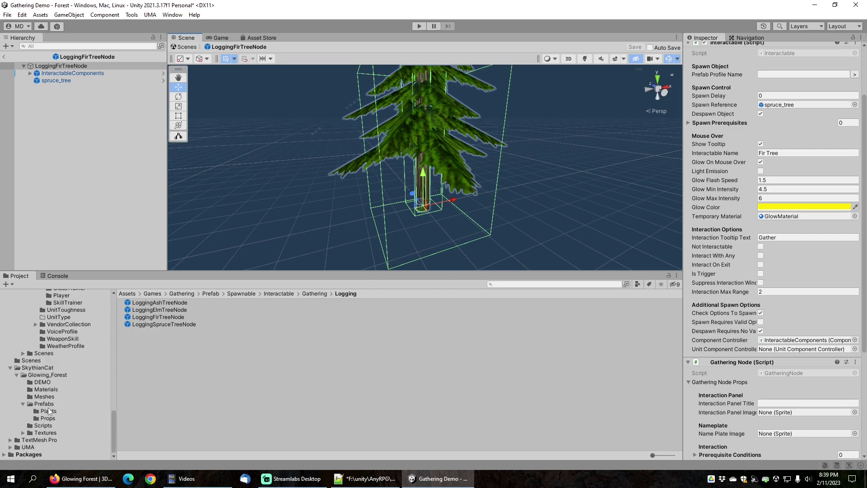
click(49, 411)
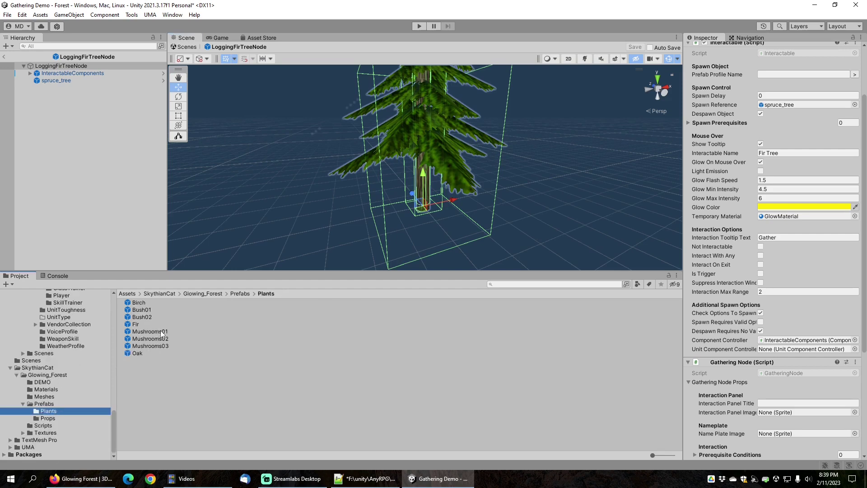
drag(142, 321, 68, 68)
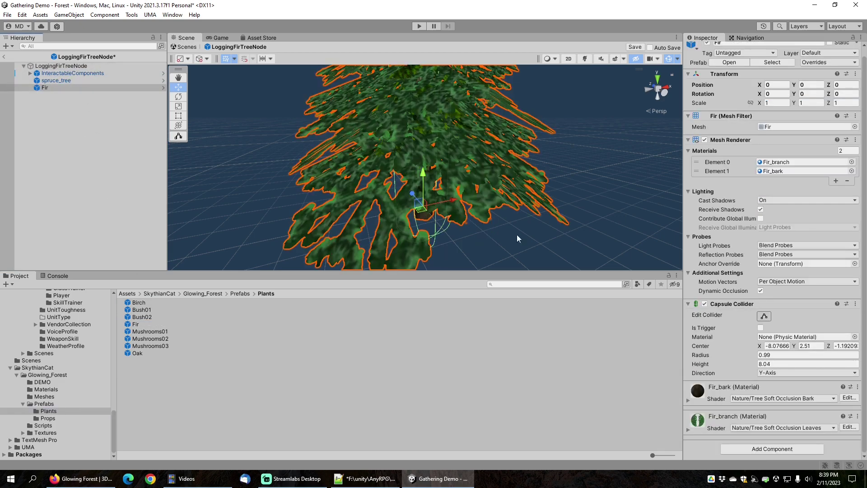
right_drag(516, 233, 460, 199)
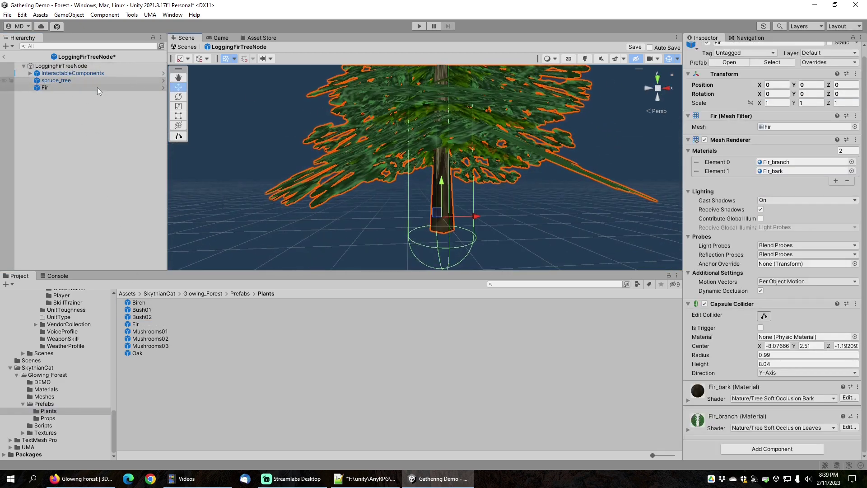
Step: Delete the spruce_tree child from the prefab and set the root's spawn reference to the Fir child
click(58, 82)
key(Delete)
click(61, 66)
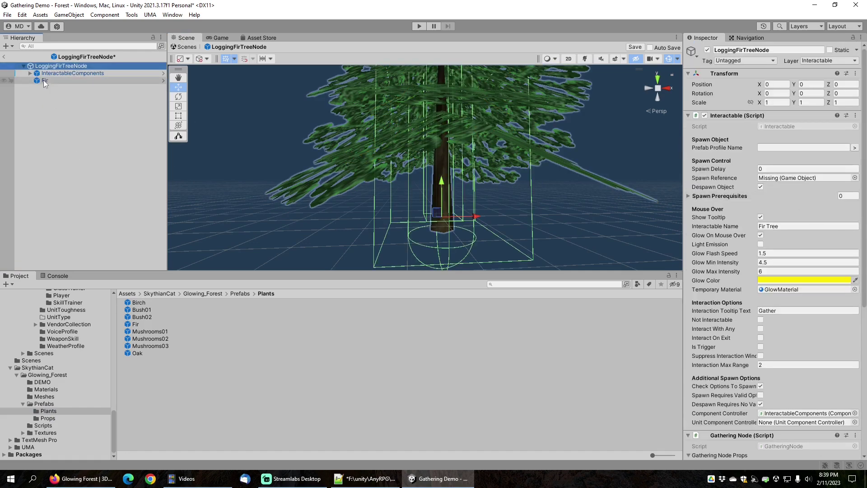
drag(44, 81, 732, 152)
drag(774, 184, 779, 176)
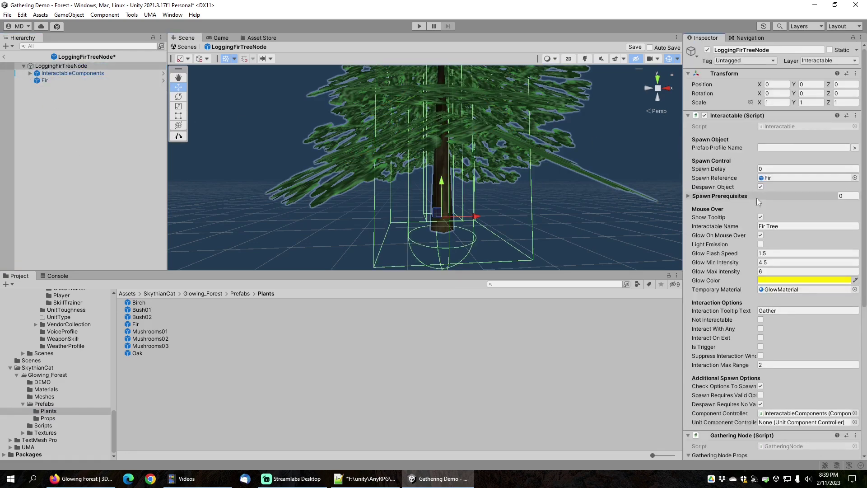
Step: Save the edited LoggingFirTreeNode prefab and return to the Forest scene
scroll(343, 136, down, 3)
scroll(355, 144, up, 5)
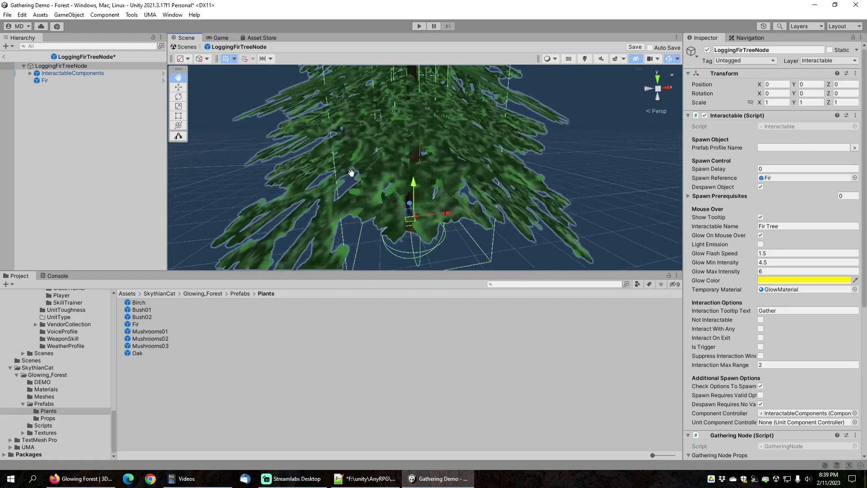
scroll(356, 136, down, 4)
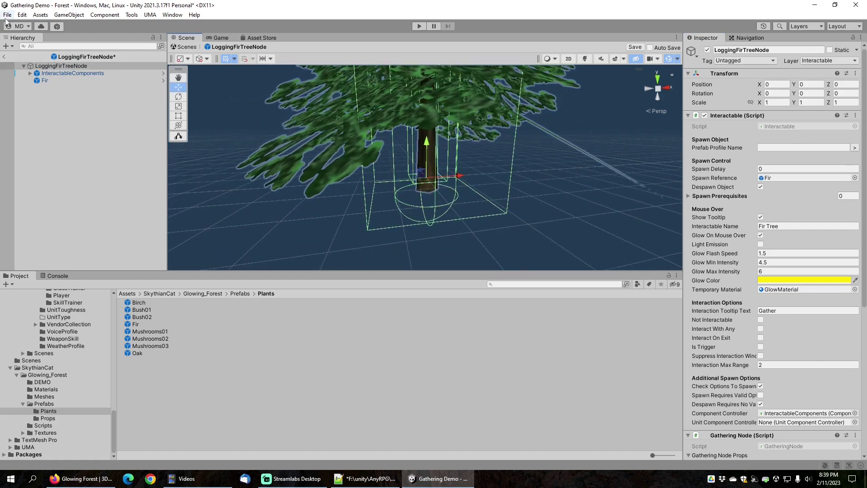
click(7, 14)
click(22, 67)
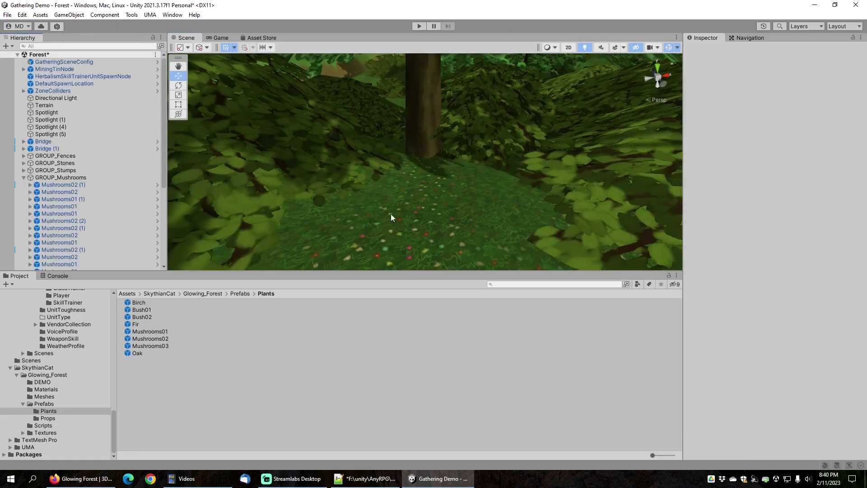
Step: Place a LoggingFirTreeNode prefab from the Gathering Logging folder in the Forest scene, right beside the existing terrain tree's trunk
right_drag(448, 188, 404, 182)
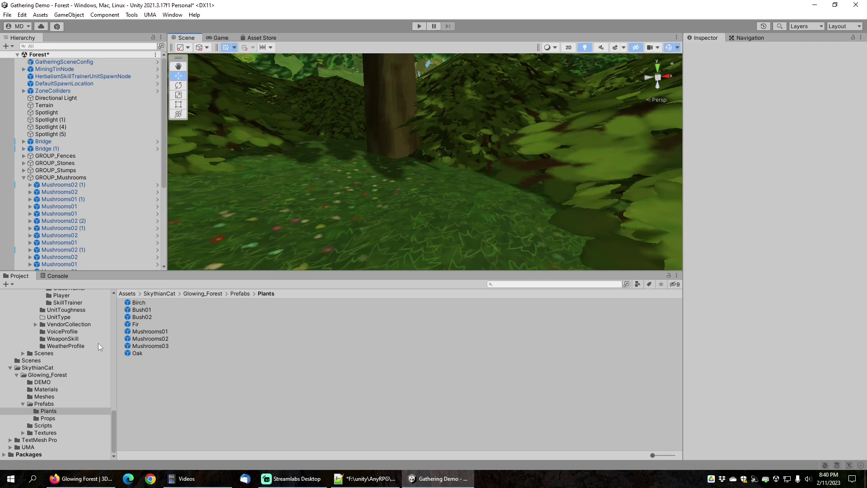
scroll(98, 344, up, 15)
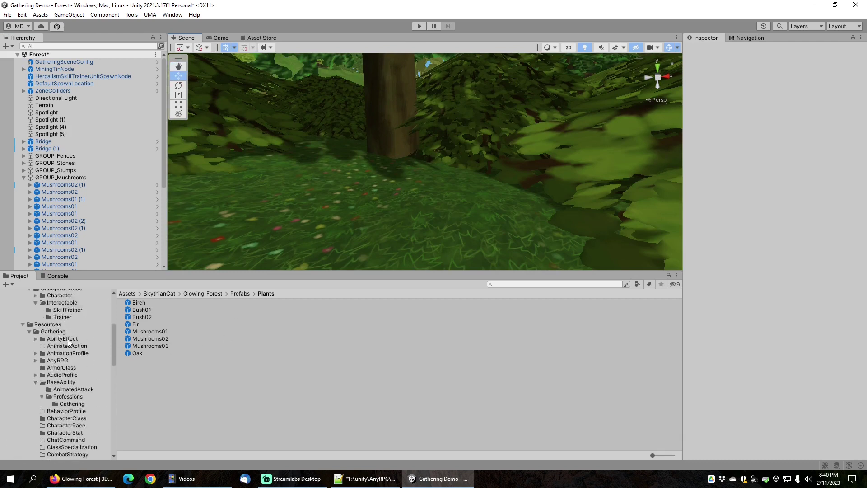
scroll(69, 343, up, 5)
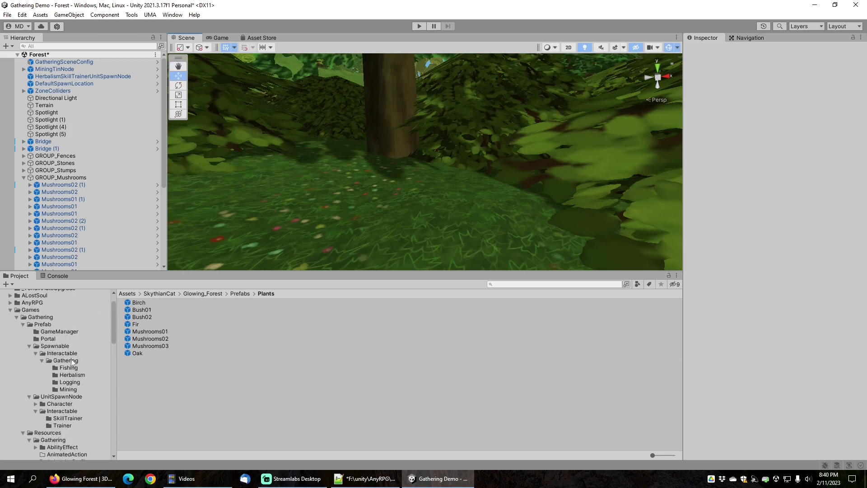
click(72, 382)
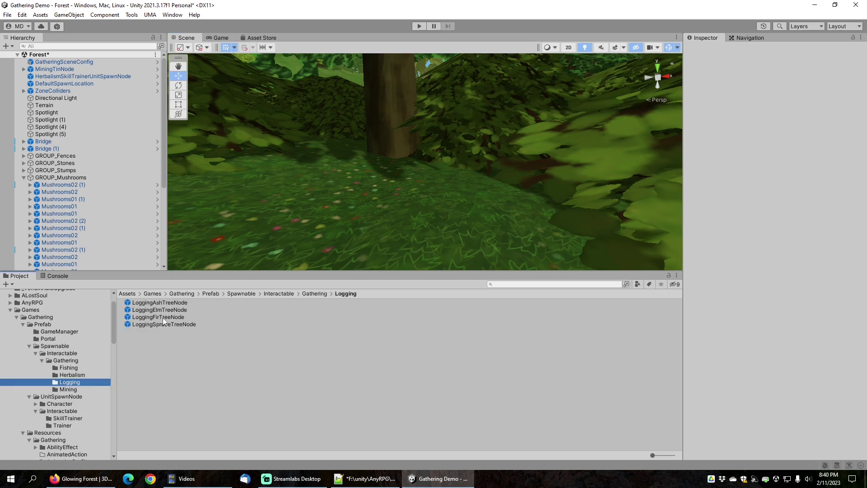
drag(162, 318, 408, 155)
middle_drag(408, 156, 408, 216)
Step: Erase the terrain's original tree at the new node with the Paint Trees tool, using a brush size of 2
click(580, 254)
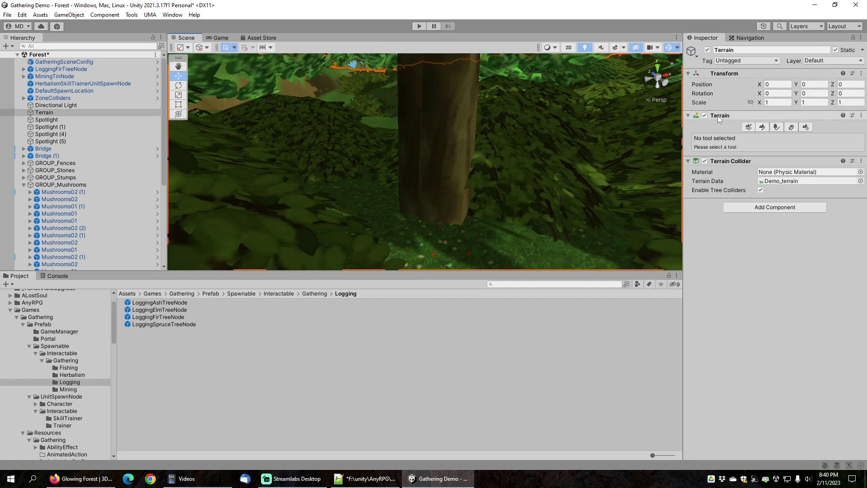
click(776, 127)
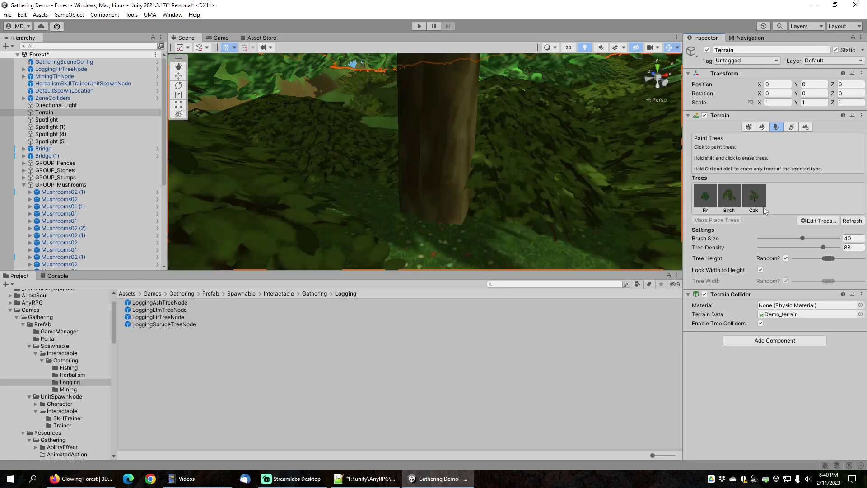
drag(806, 239, 766, 238)
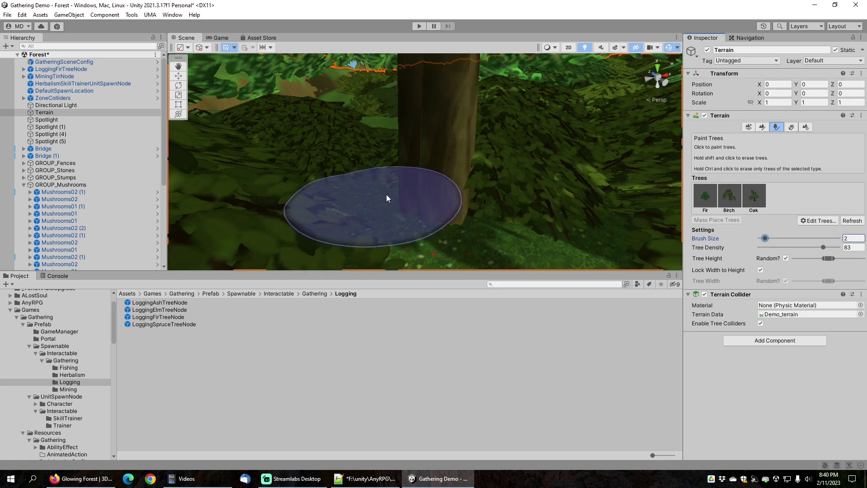
shift+click(391, 194)
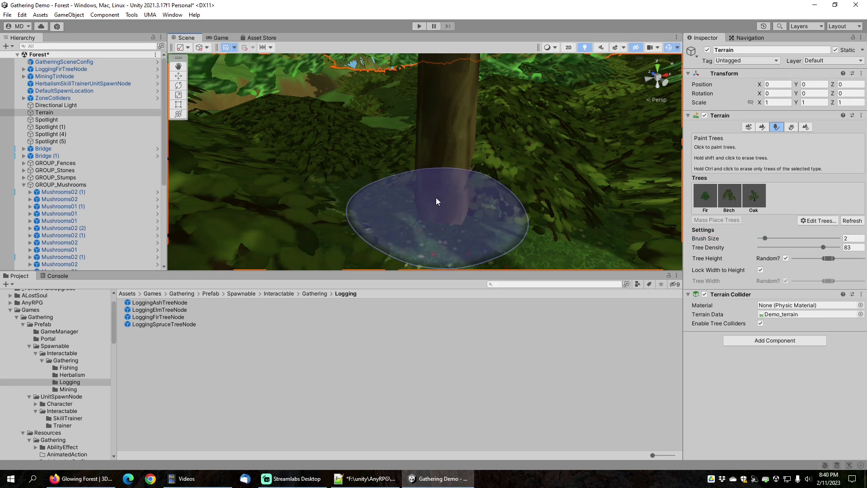
Step: Save the Forest scene and start play mode
click(8, 15)
click(22, 58)
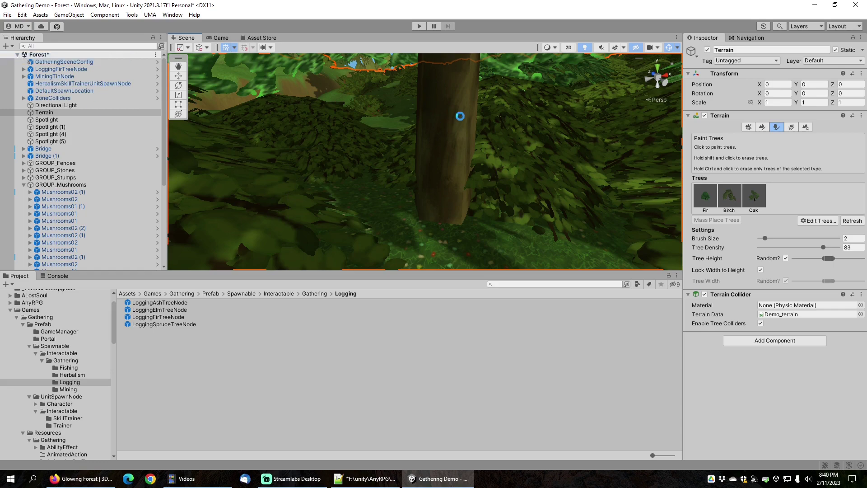
click(419, 26)
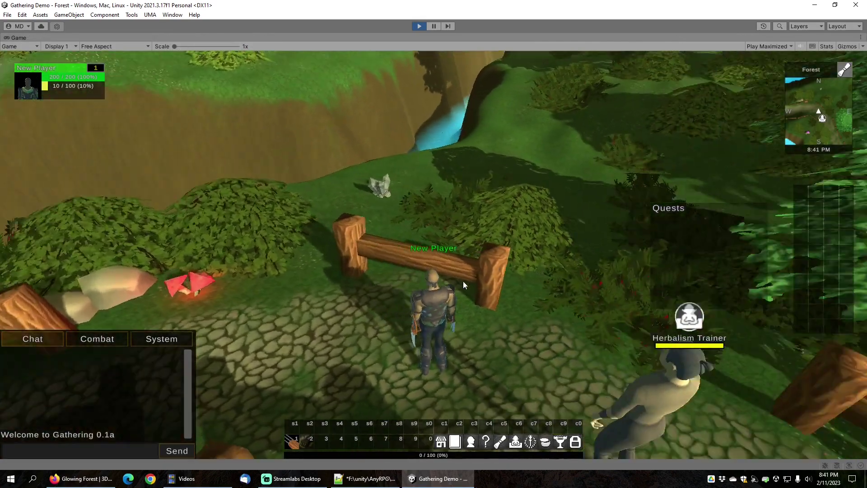
Step: Walk the character to the Herbalism Trainer, learn the Logging skill, and close the skills window
right_drag(462, 281, 572, 269)
key(w)
right_click(487, 260)
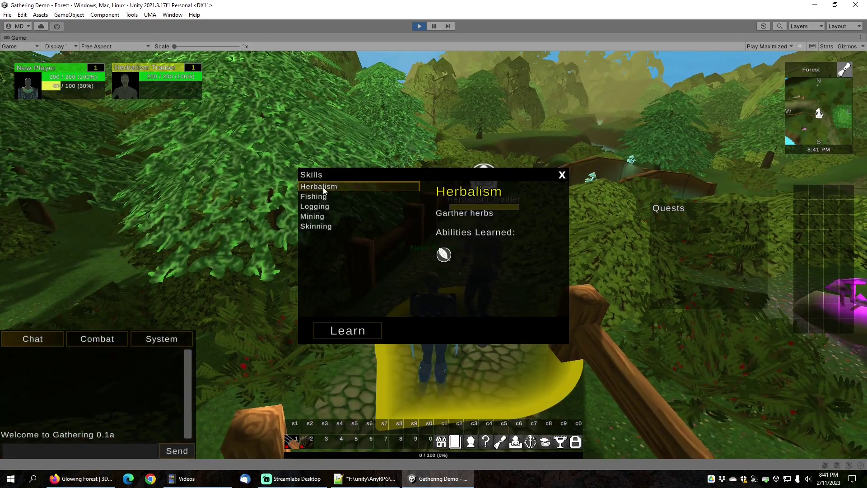
click(316, 206)
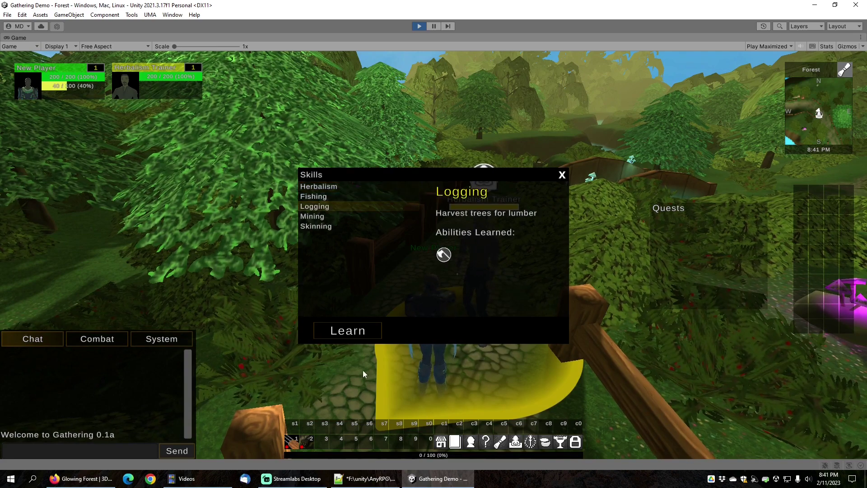
click(358, 332)
click(560, 174)
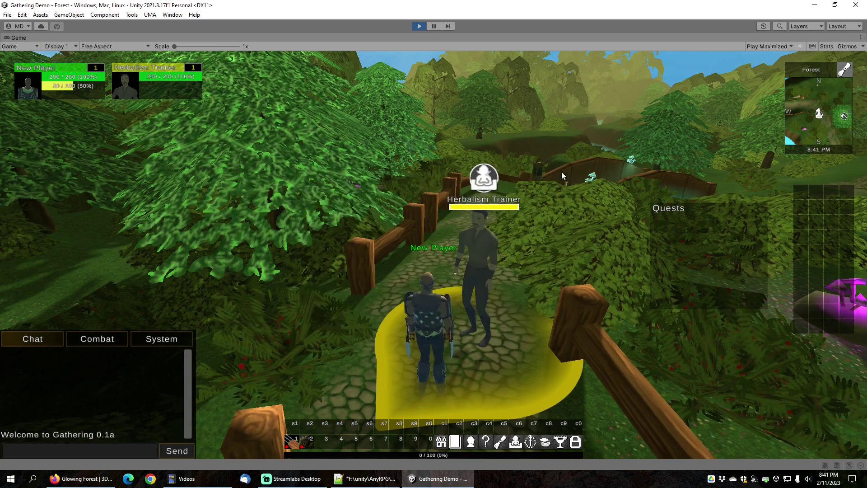
Step: Turn the camera toward the fir tree by the fence and walk the character up to it
drag(561, 172, 386, 194)
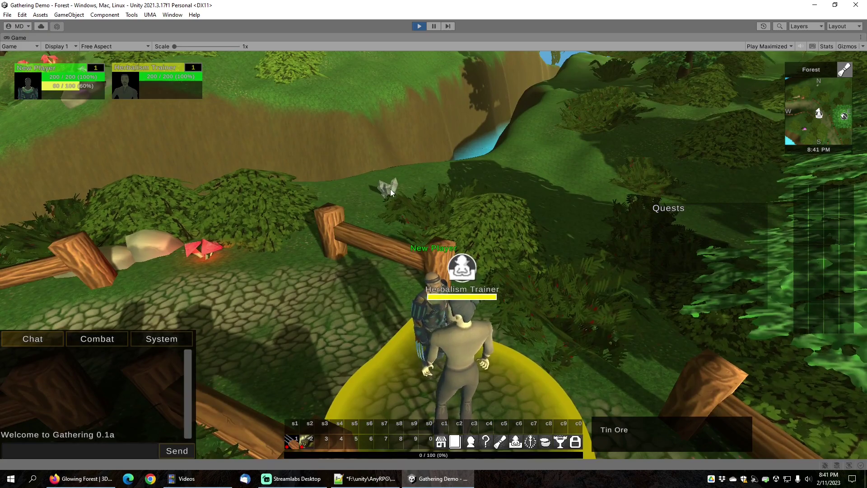
drag(367, 260, 525, 229)
right_drag(526, 230, 570, 230)
key(w)
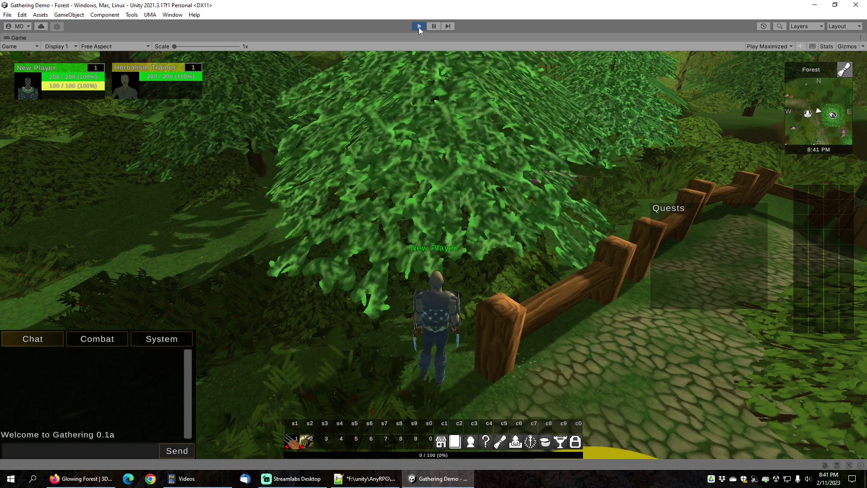
Step: Stop play mode and turn off Glow On Mouse Over on the LoggingFirTreeNode prefab
click(419, 26)
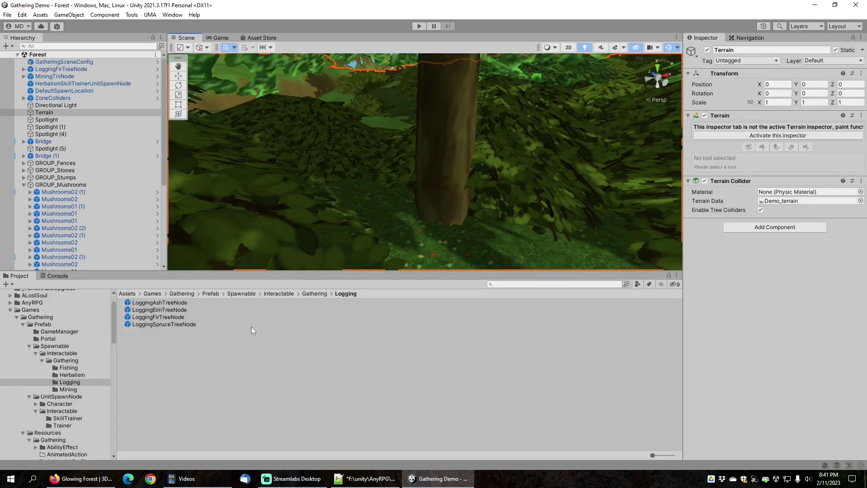
click(166, 318)
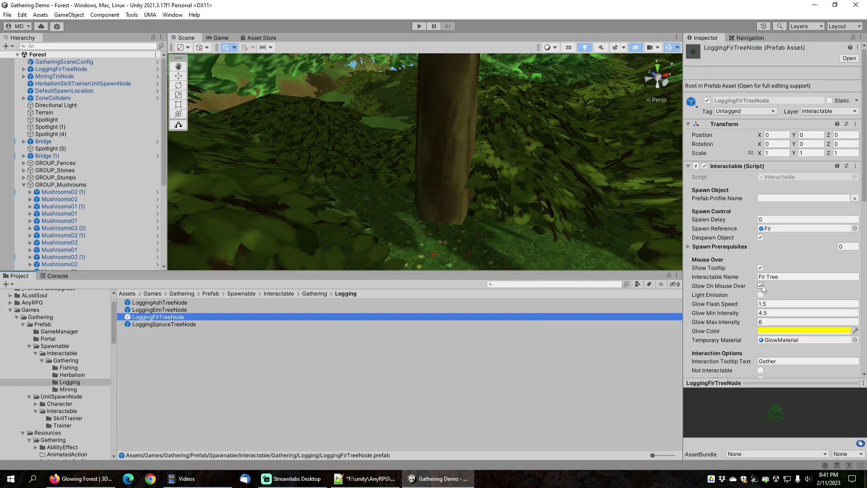
click(760, 285)
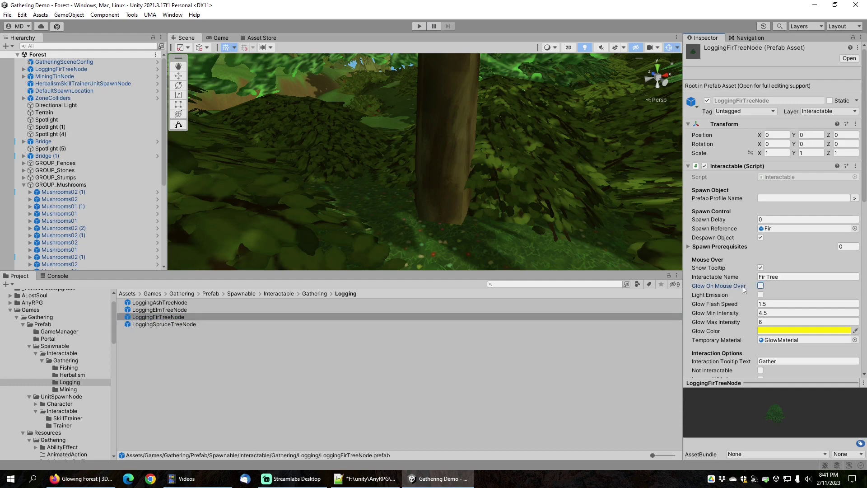
Step: Start play mode and walk the character under the fir tree's branches up to its trunk
click(418, 27)
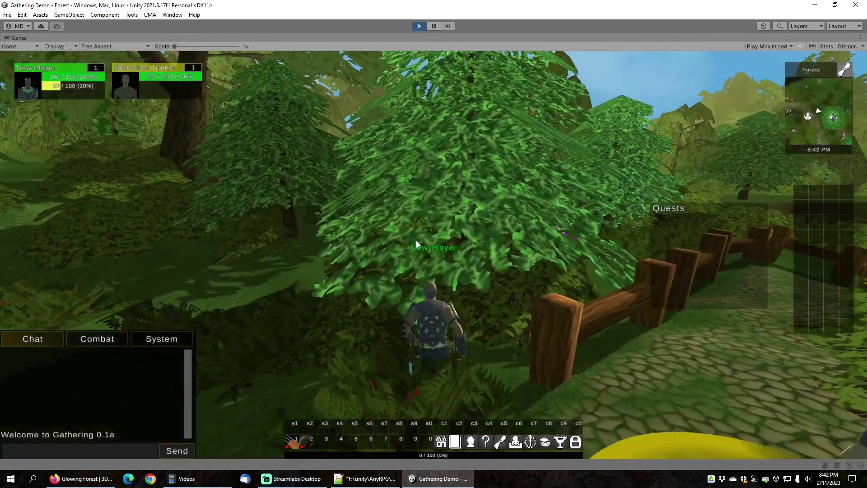
key(w)
key(w)
right_drag(418, 258, 412, 241)
right_drag(488, 290, 527, 365)
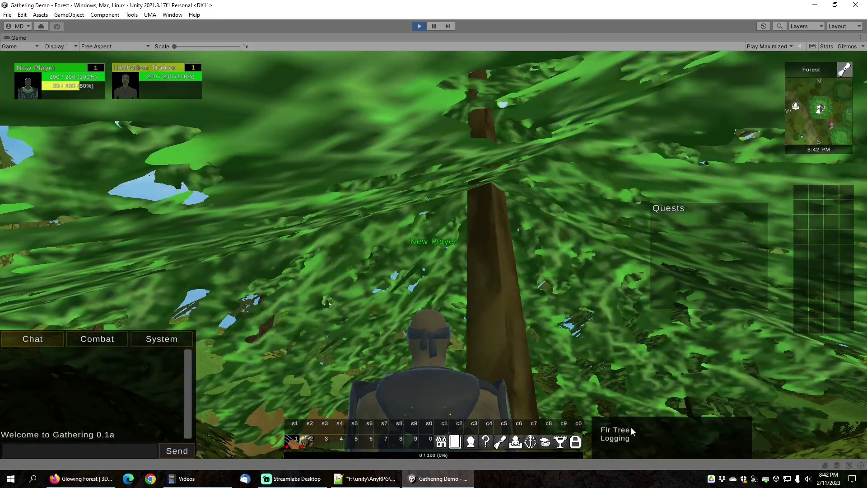
Step: Gather from the fir tree's trunk, take all the Fir Logs from the loot window, and look over the spot
right_click(492, 332)
right_drag(541, 288, 507, 285)
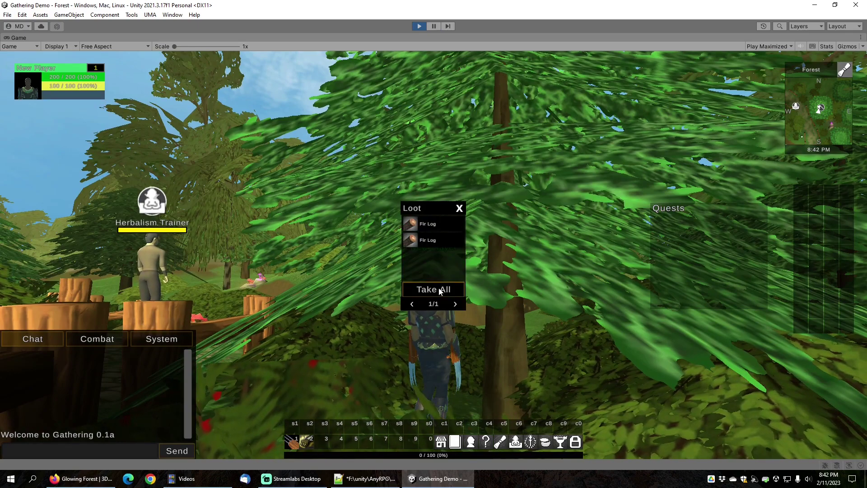
click(433, 290)
right_drag(442, 280, 475, 232)
key(w)
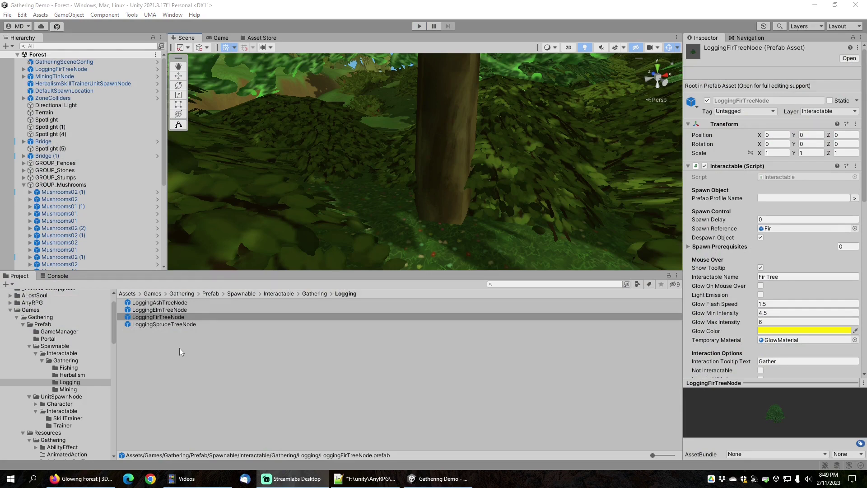
Step: Open the LoggingFirTreeNode prefab for editing and add the Stump prefab from Glowing_Forest's Prefabs folder as a child of its root
double_click(172, 318)
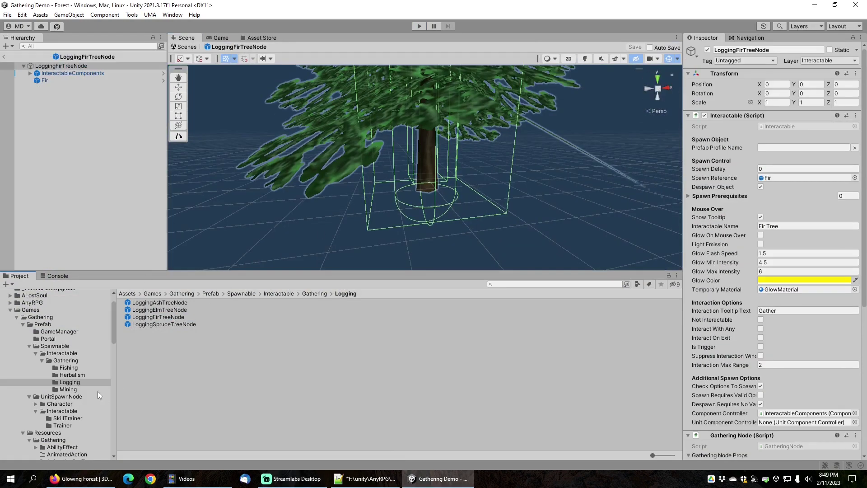
scroll(85, 391, down, 10)
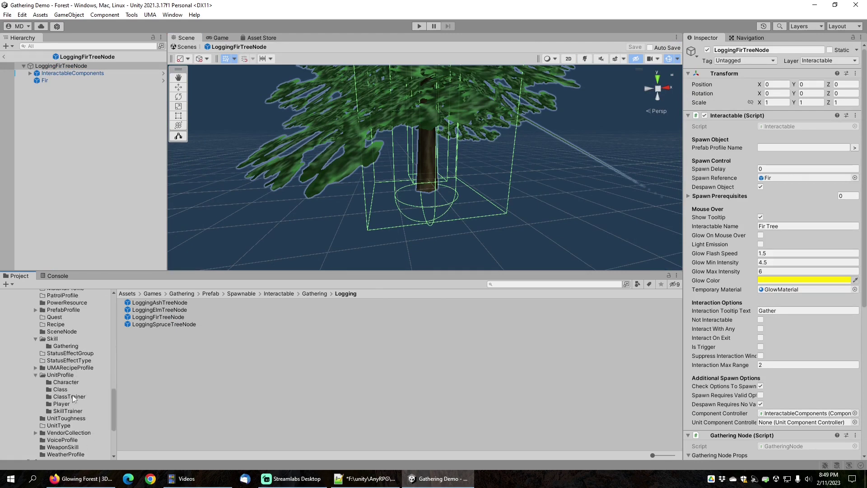
scroll(74, 397, down, 5)
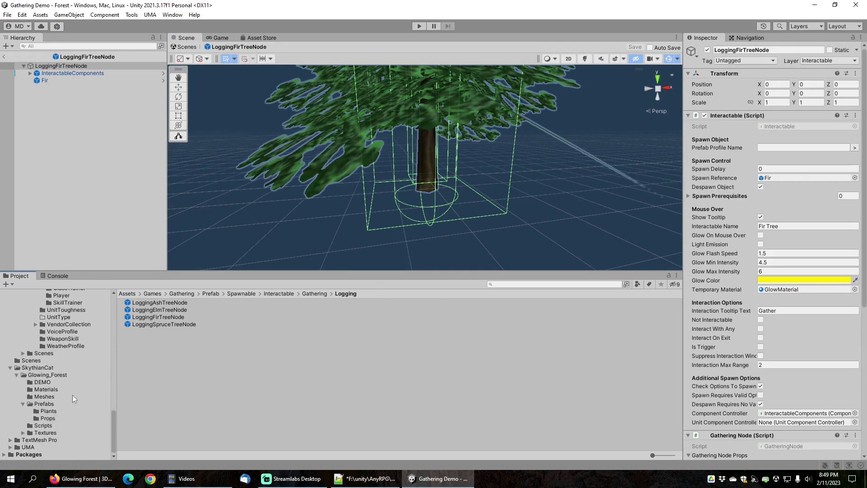
click(44, 403)
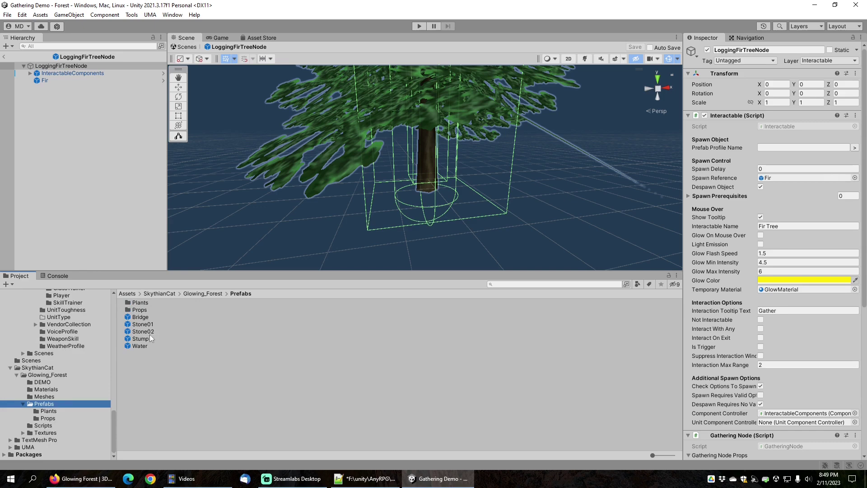
drag(144, 337, 75, 68)
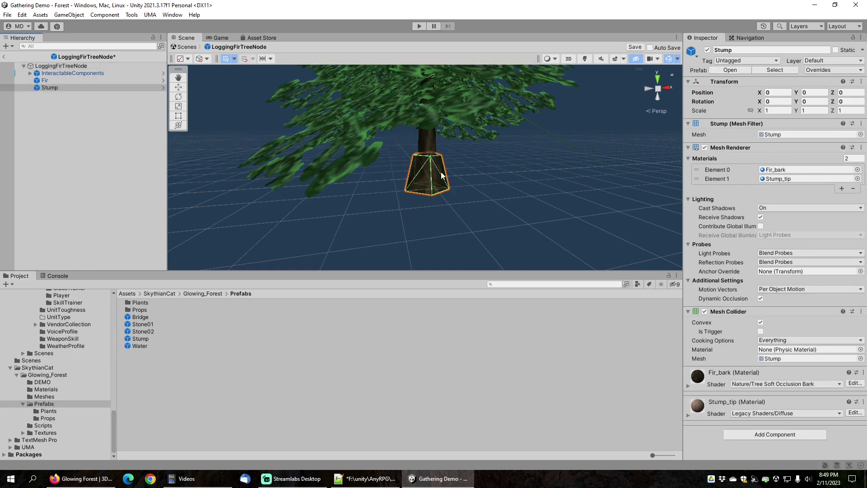
Step: Set the stump's scale to 0.5 on X, Y and Z and check its fit inside the trunk
scroll(442, 174, up, 6)
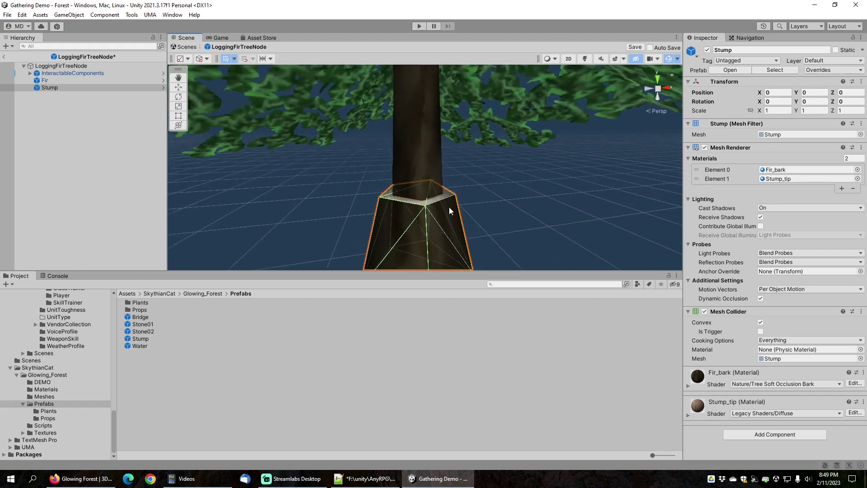
scroll(449, 210, up, 2)
right_drag(446, 185, 446, 193)
middle_drag(446, 192, 502, 189)
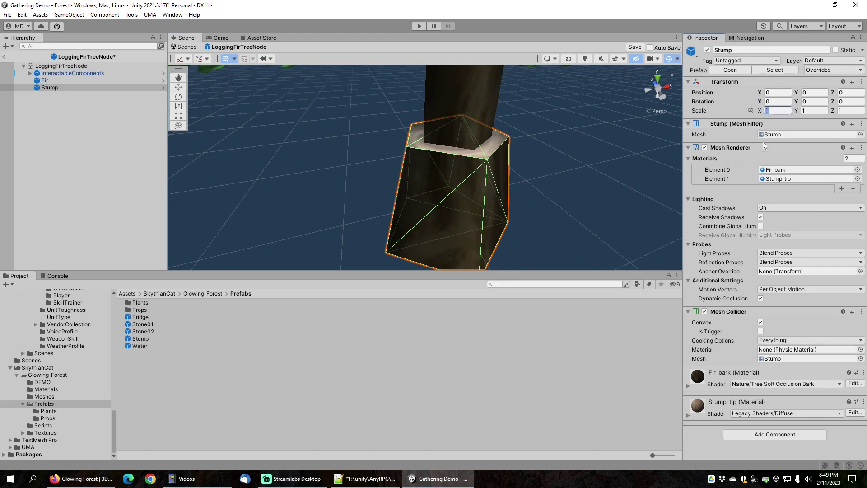
text(0.5)
key(Tab)
text(0.5)
key(Tab)
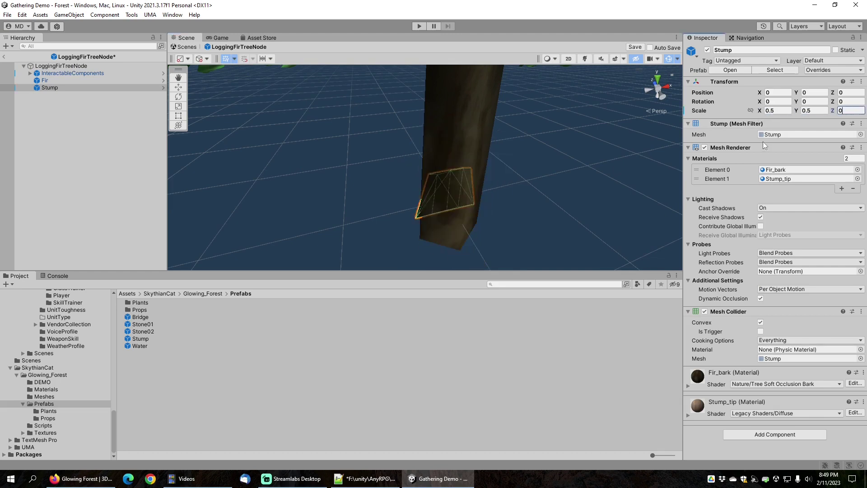
text(0.5)
right_drag(600, 116, 583, 215)
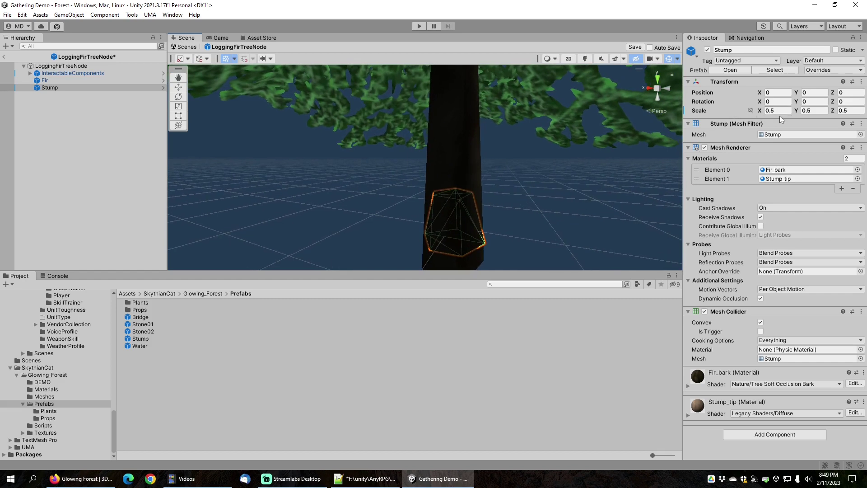
Step: Set the stump's scale to 0.4 on X, Y and Z and check that the trunk hides it
text(0.4)
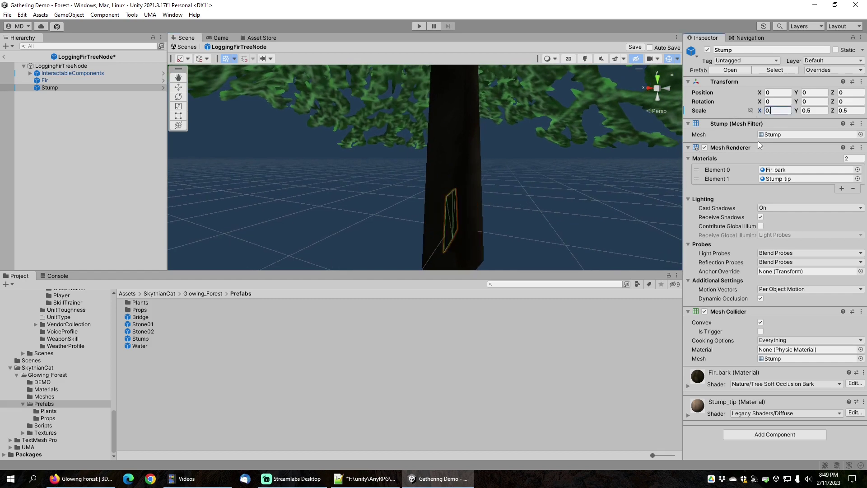
key(Tab)
text(0.4)
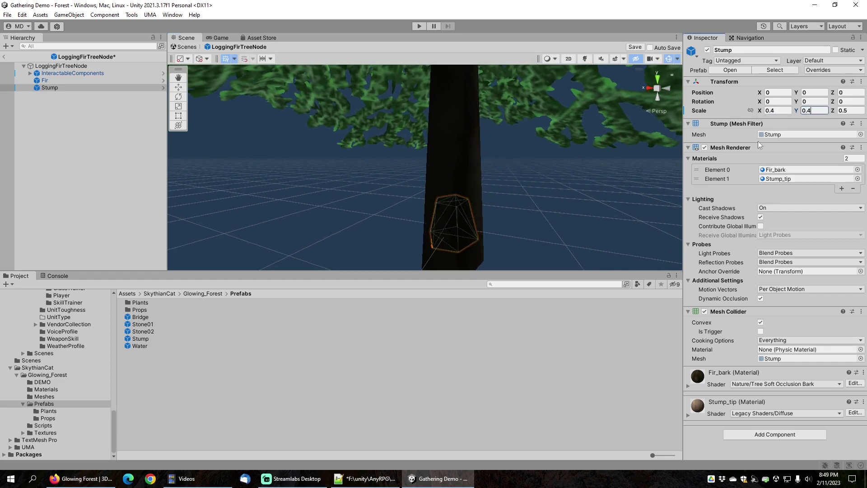
key(Tab)
text(0.4)
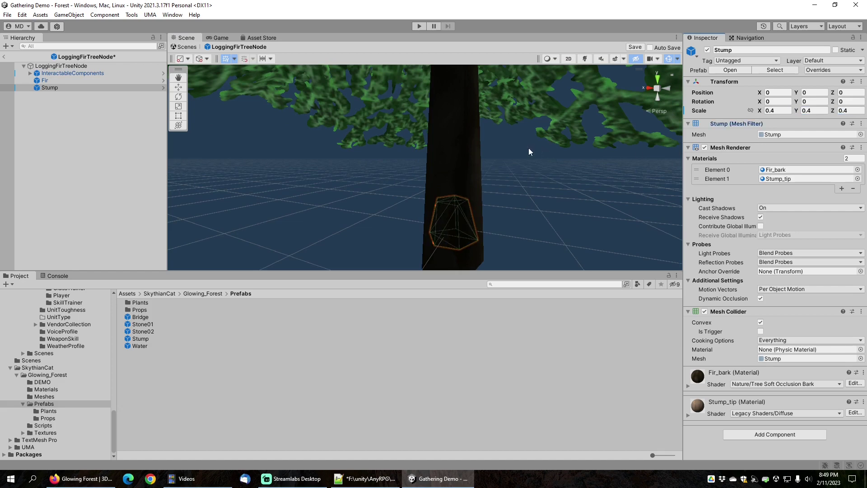
right_drag(529, 151, 367, 155)
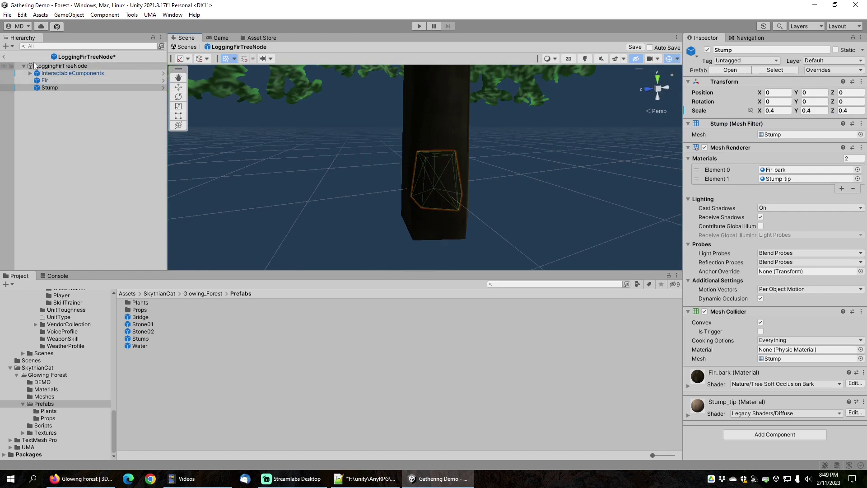
Step: Leave the fir tree prefab, saving its changes, and start play mode in the Forest scene
click(4, 56)
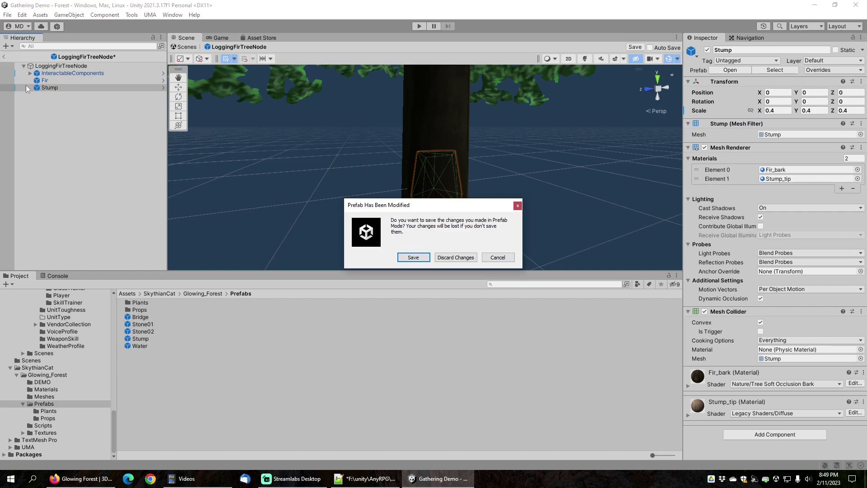
click(413, 258)
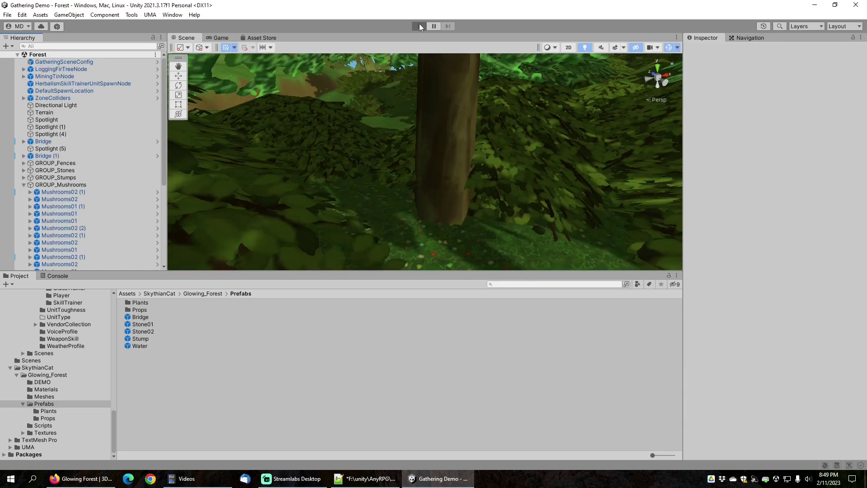
click(419, 26)
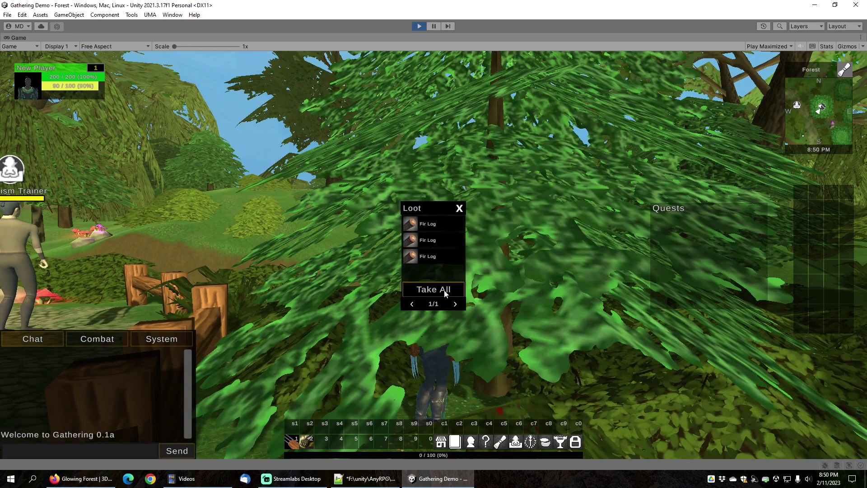
Step: Take all the Fir Logs from the tree's loot and turn the camera to examine the remaining stump
click(447, 289)
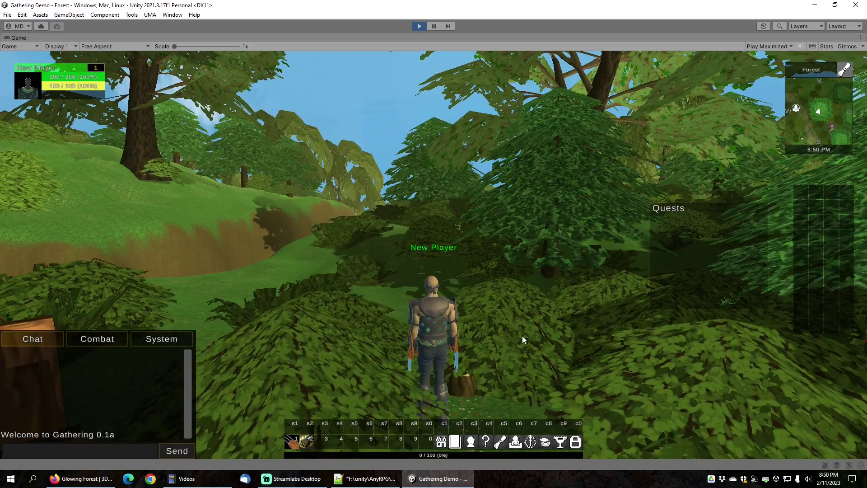
drag(522, 335, 501, 347)
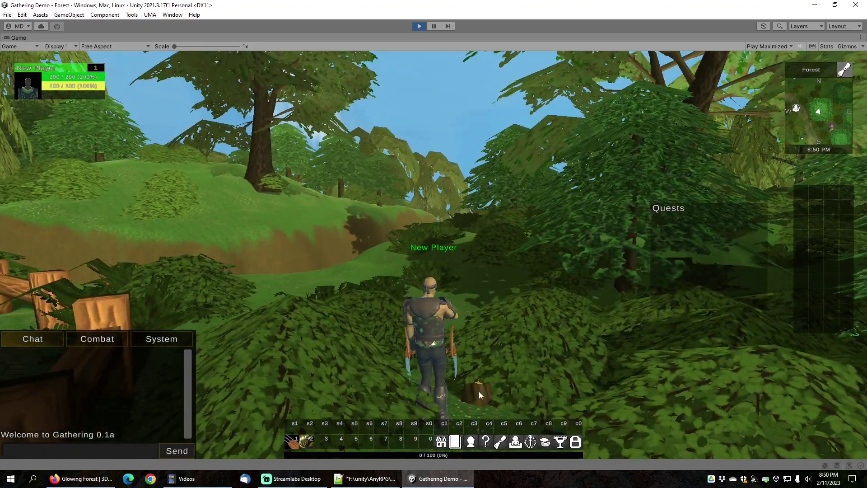
drag(478, 391, 418, 363)
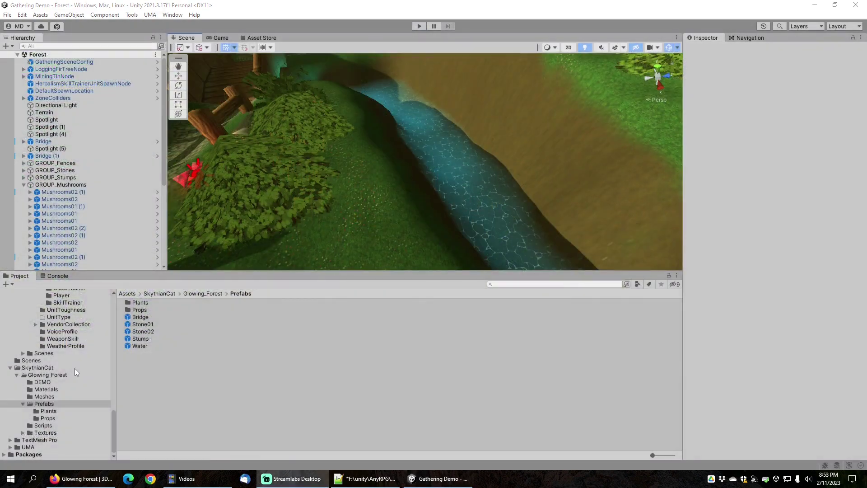
Step: Place the FishingNode prefab from the Gathering game's Fishing folder in the stream of the Forest scene
scroll(72, 383, up, 10)
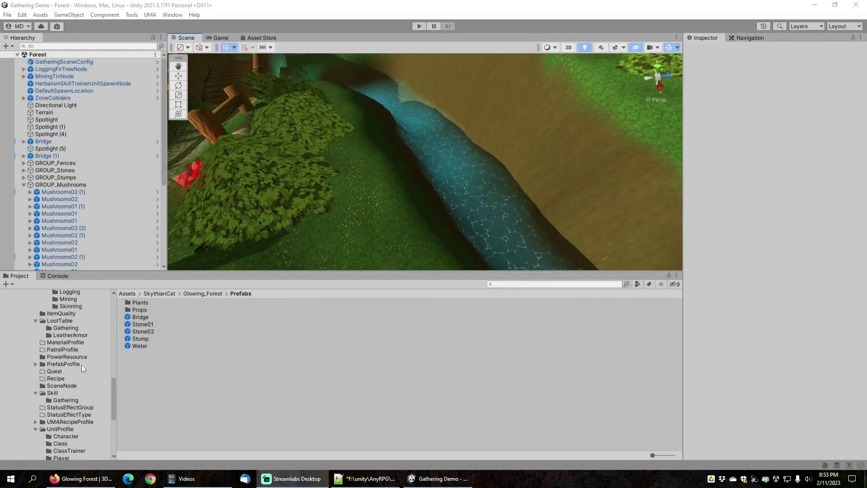
scroll(83, 364, up, 8)
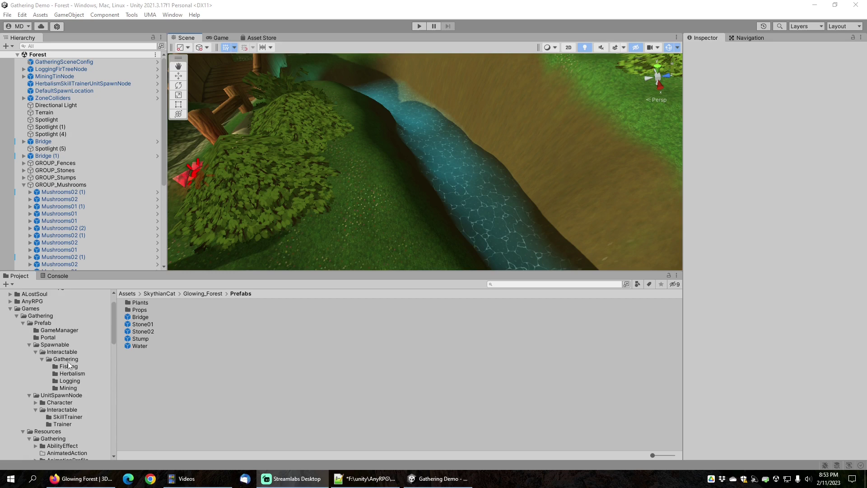
click(68, 366)
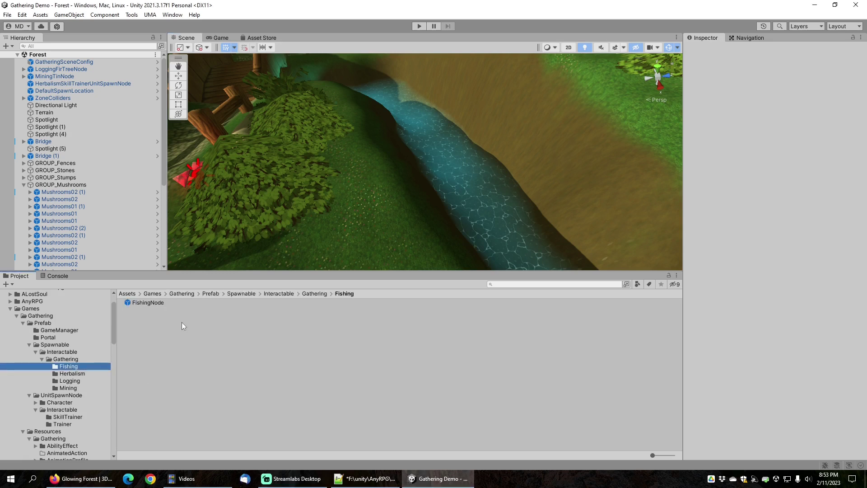
drag(142, 303, 470, 193)
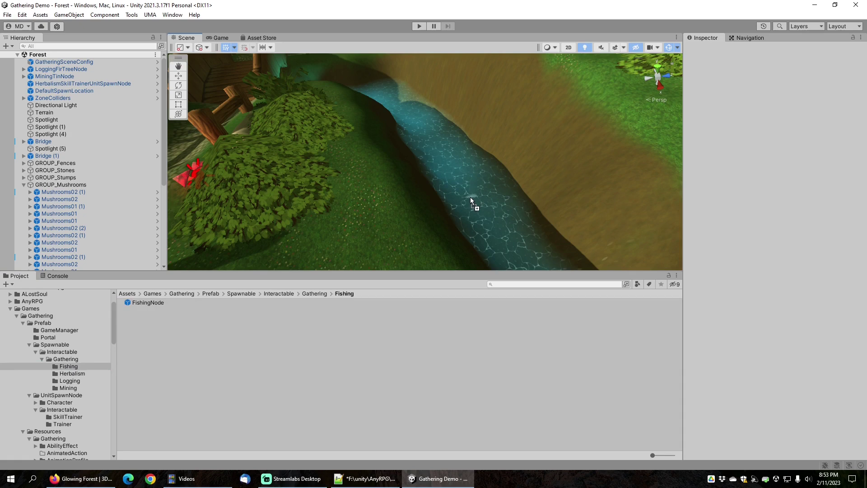
drag(466, 200, 466, 201)
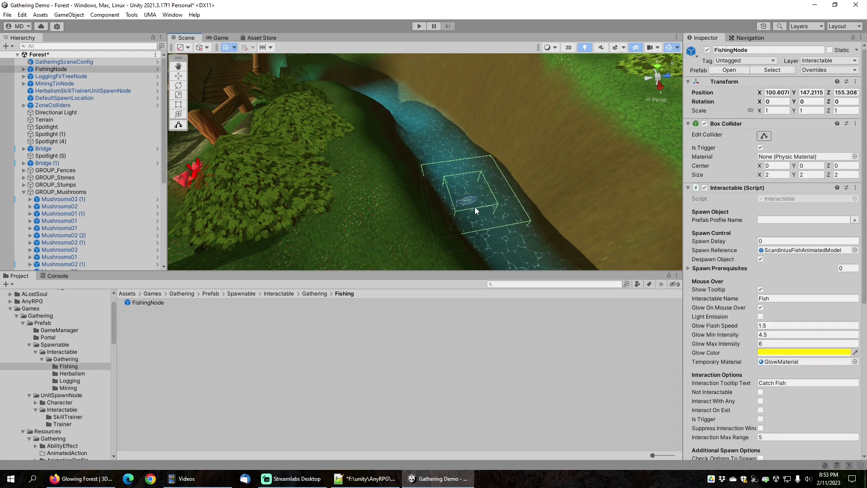
Step: Raise the FishingNode toward the water surface, to a Y position of about 148.1
key(f)
right_drag(470, 203, 429, 135)
middle_drag(463, 232, 454, 141)
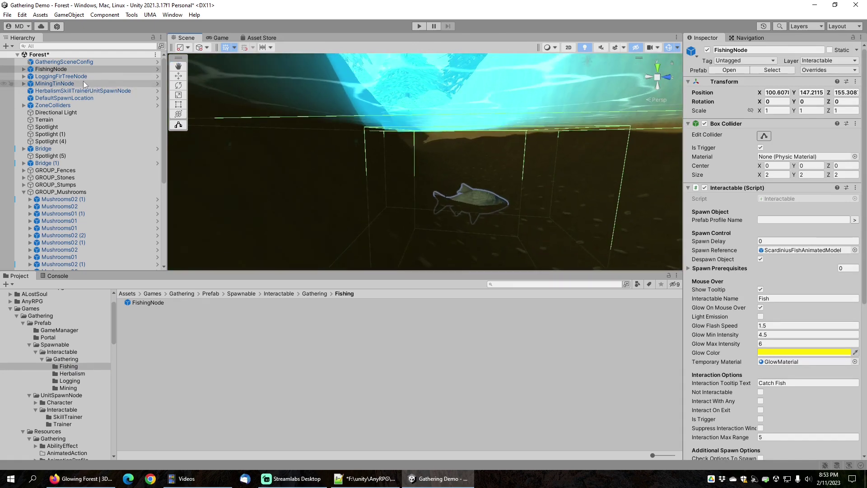
click(71, 76)
click(67, 69)
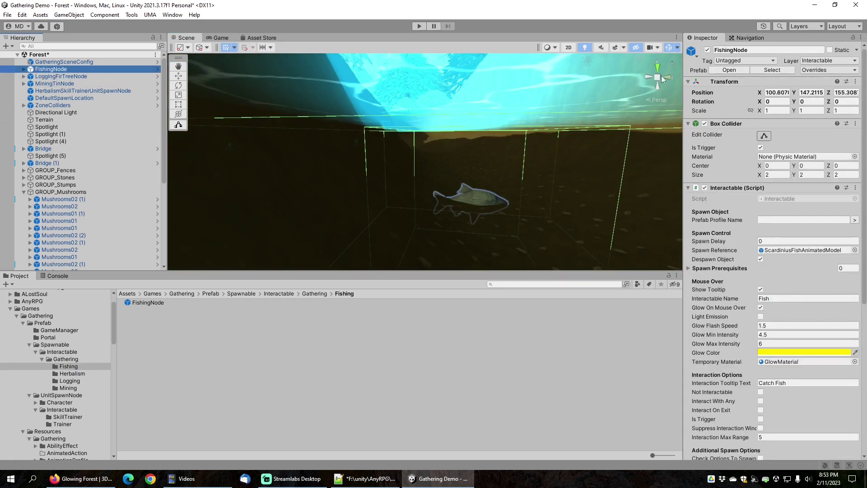
key(w)
drag(476, 155, 421, 147)
scroll(395, 131, down, 10)
mouse_move(402, 131)
middle_down()
mouse_move(420, 168)
mouse_move(405, 161)
mouse_move(417, 137)
middle_up()
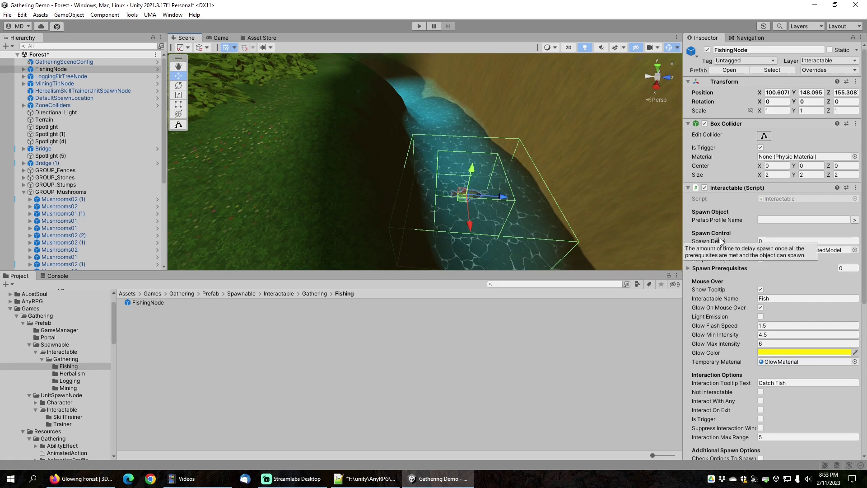
Step: Set the box collider size of the FishingNode's InteractableRange object to 8 × 8 × 8
click(21, 70)
click(24, 69)
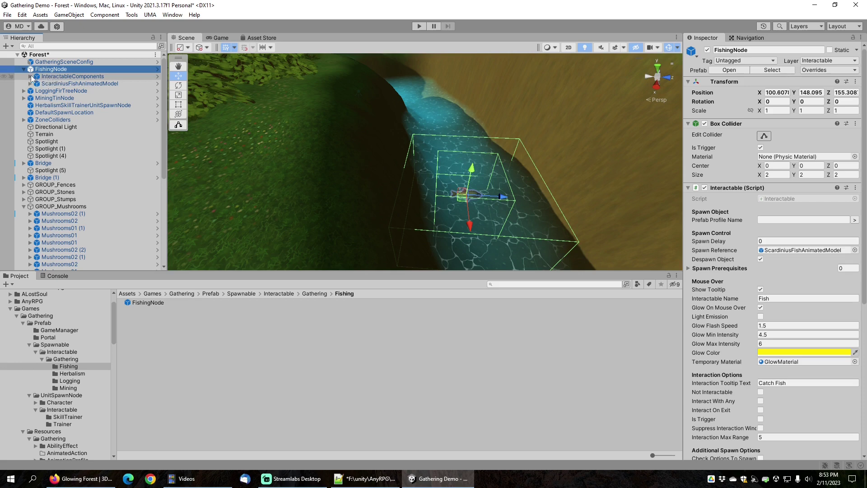
click(30, 76)
click(66, 85)
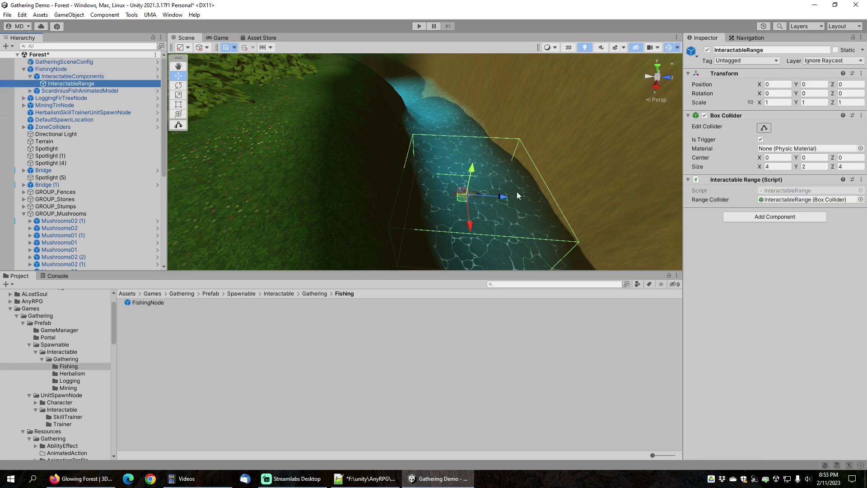
middle_drag(497, 162, 479, 174)
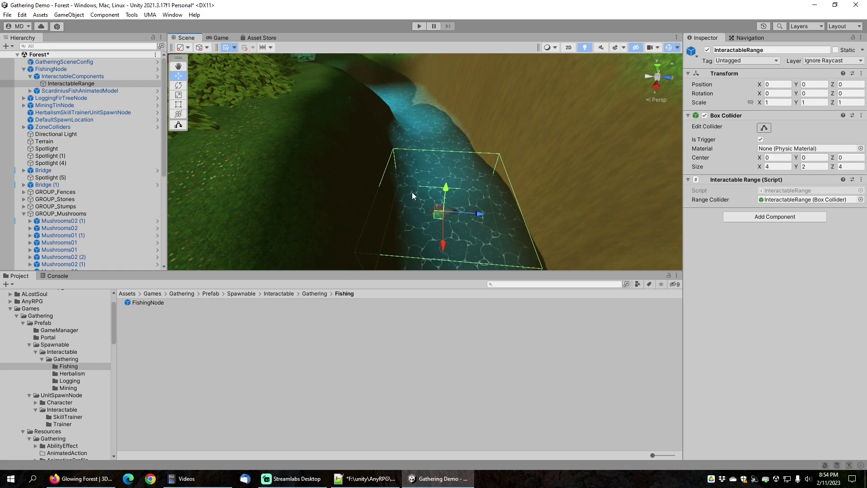
click(777, 166)
text(8)
key(Tab)
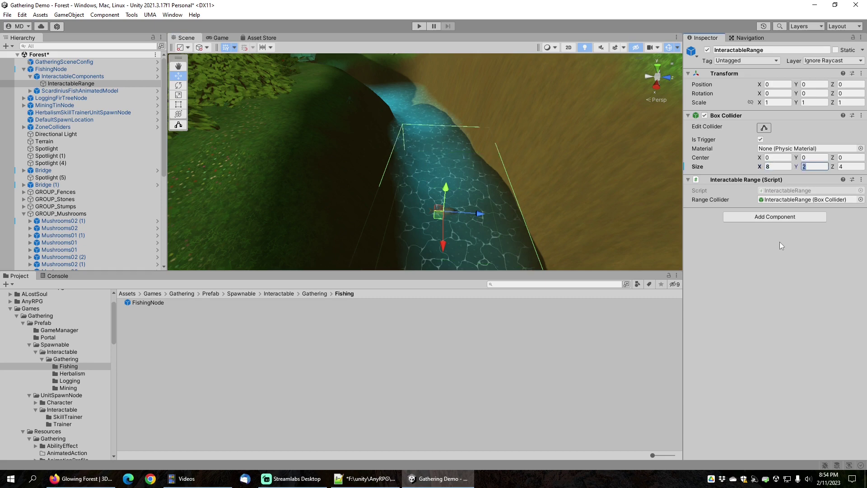
text(8)
key(Tab)
text(8)
Step: Check the enlarged interactable range around the stream and apply the collider size as an override in the FishingNode prefab
scroll(487, 140, down, 5)
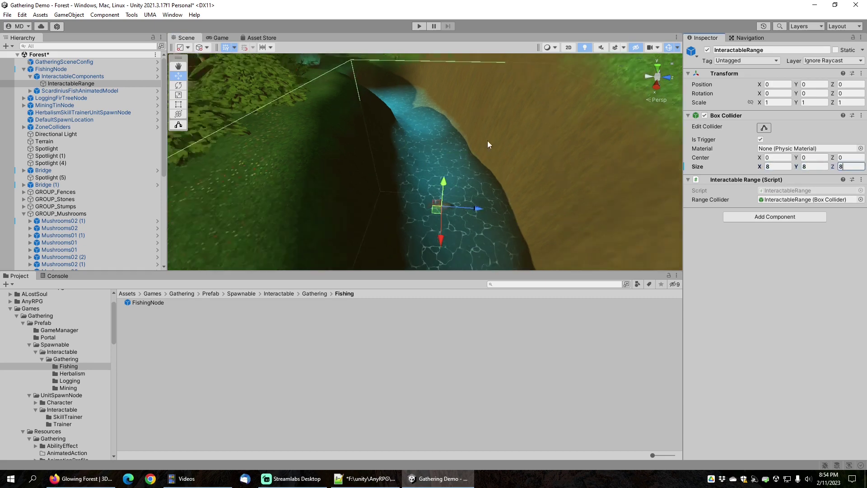
middle_drag(413, 167, 435, 163)
alt+drag(434, 164, 387, 261)
scroll(401, 204, up, 3)
alt+drag(401, 203, 409, 186)
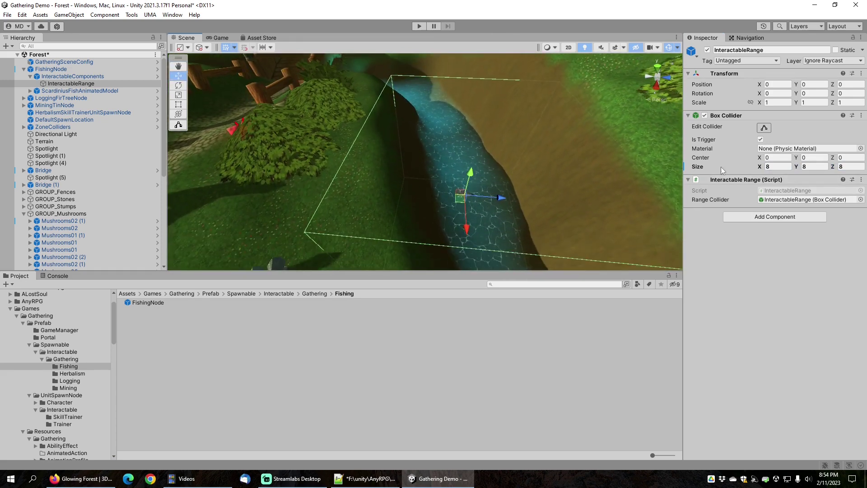
right_click(698, 167)
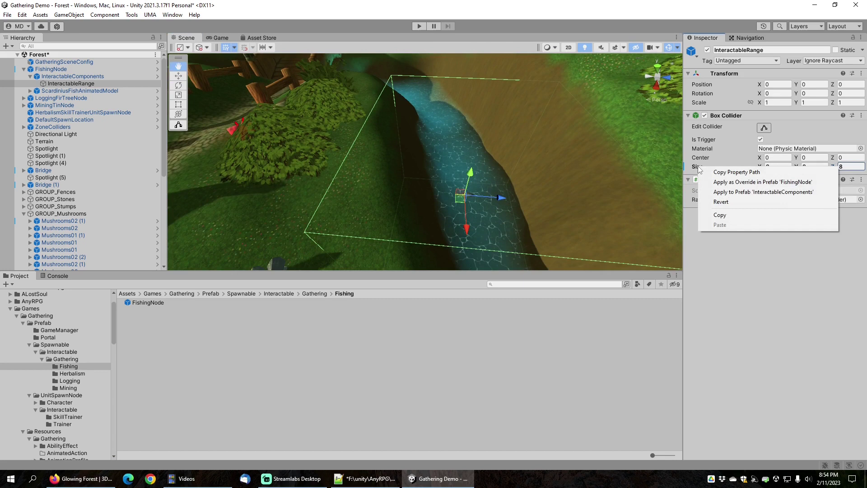
click(762, 182)
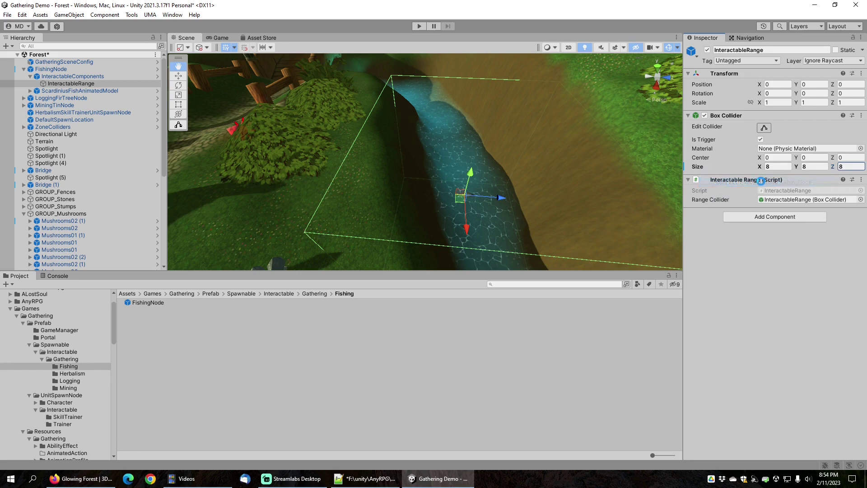
Step: Set the FishingNode's Interaction Max Range to 8, apply it to the FishingNode prefab and save the scene
click(70, 77)
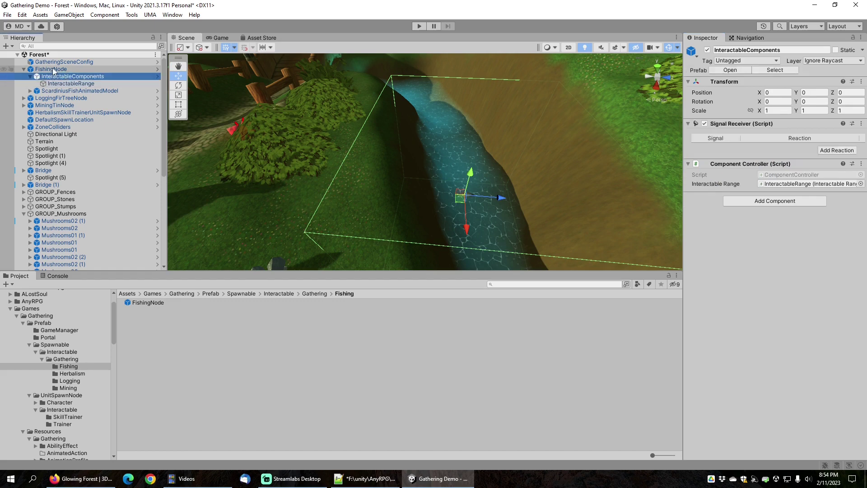
click(52, 68)
click(63, 77)
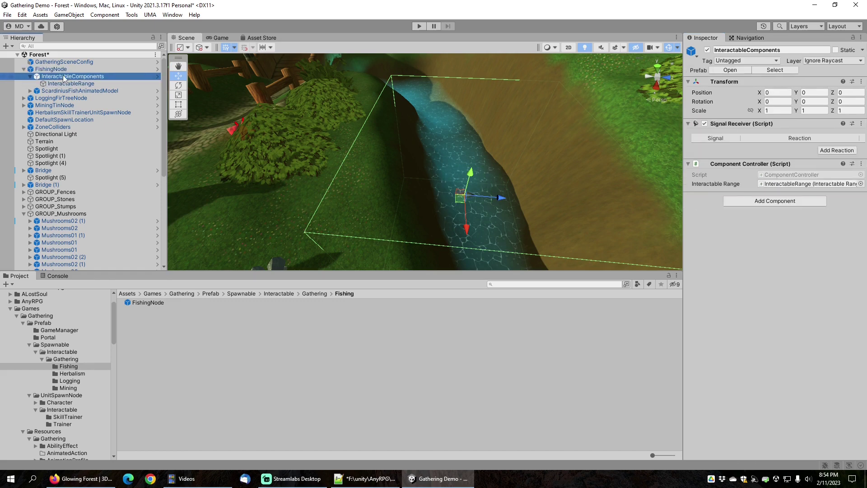
click(55, 69)
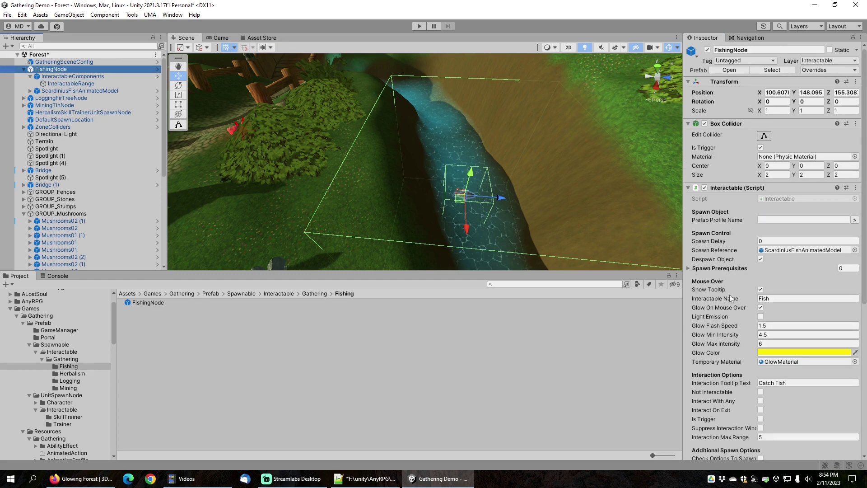
scroll(734, 329, down, 3)
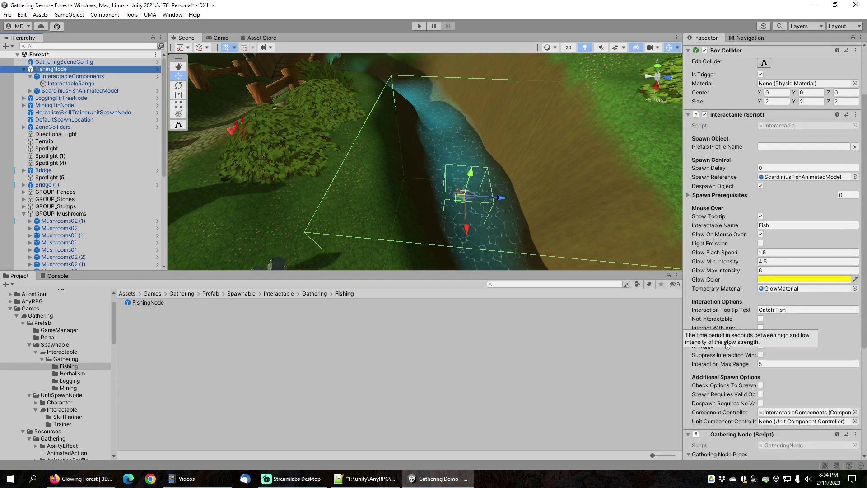
click(773, 364)
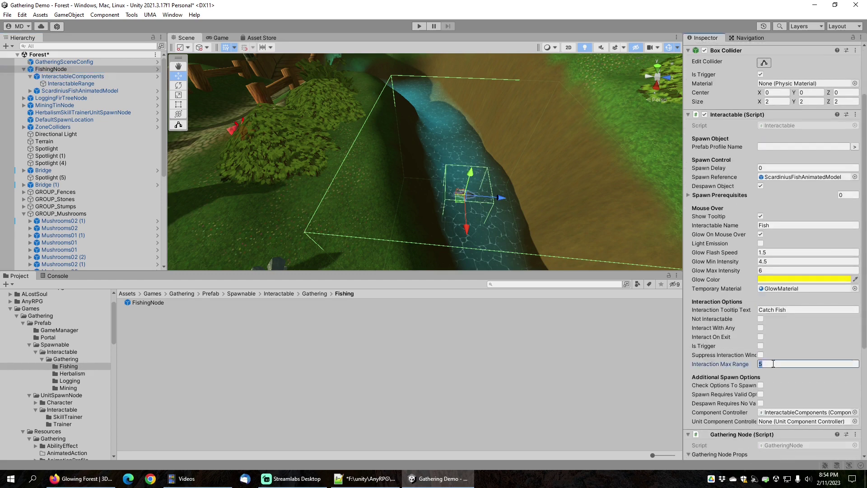
text(8)
key(Tab)
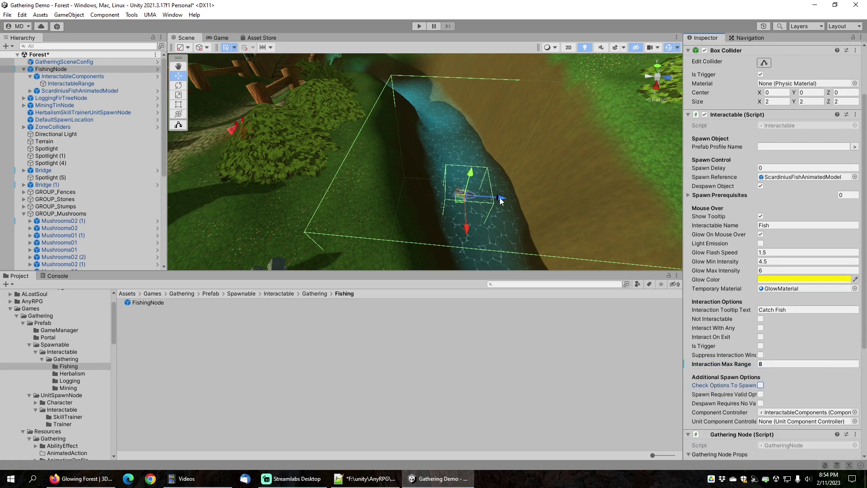
right_click(718, 364)
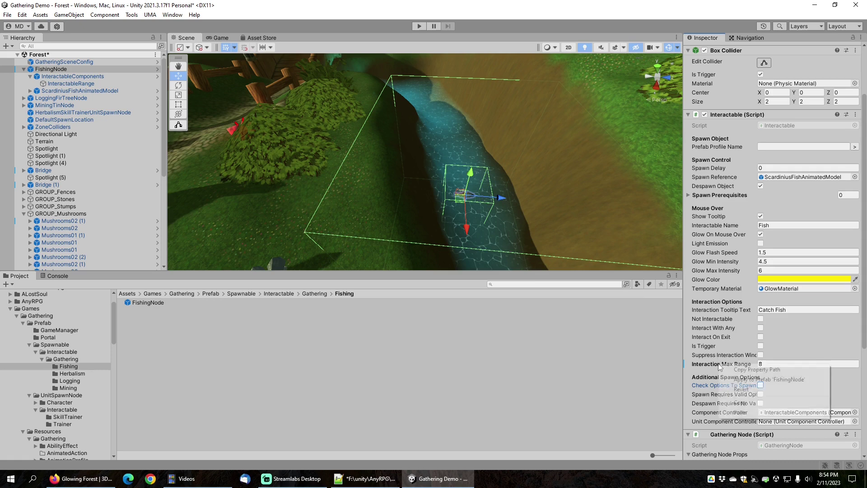
click(766, 379)
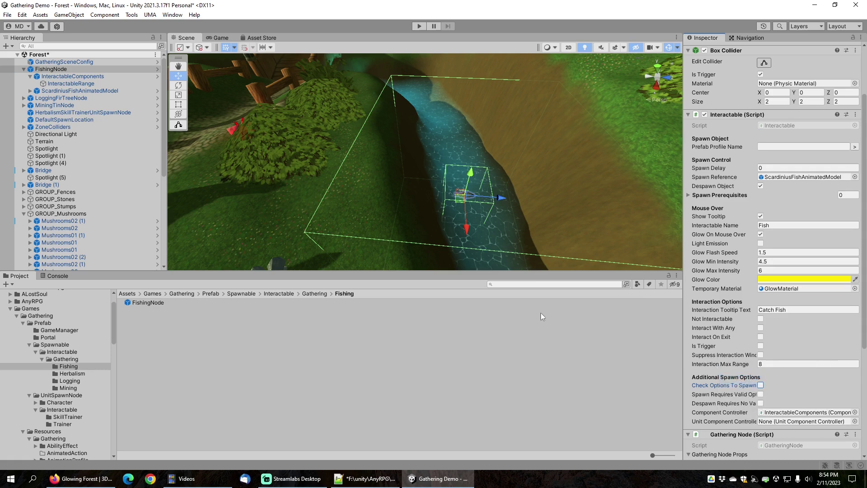
key(ctrl+s)
Step: Enable Check Options To Spawn on the FishingNode, save the scene and apply the option to the FishingNode prefab
mouse_move(730, 311)
scroll(728, 286, down, 8)
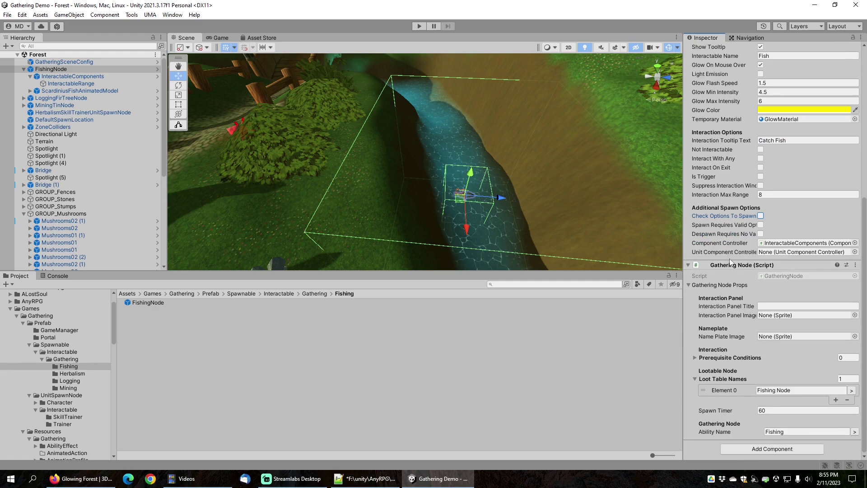
scroll(729, 251, up, 1)
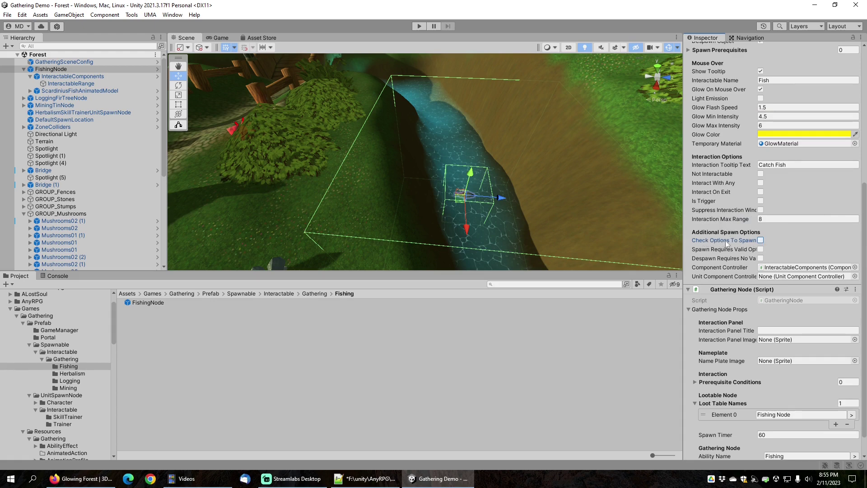
click(760, 240)
mouse_move(728, 243)
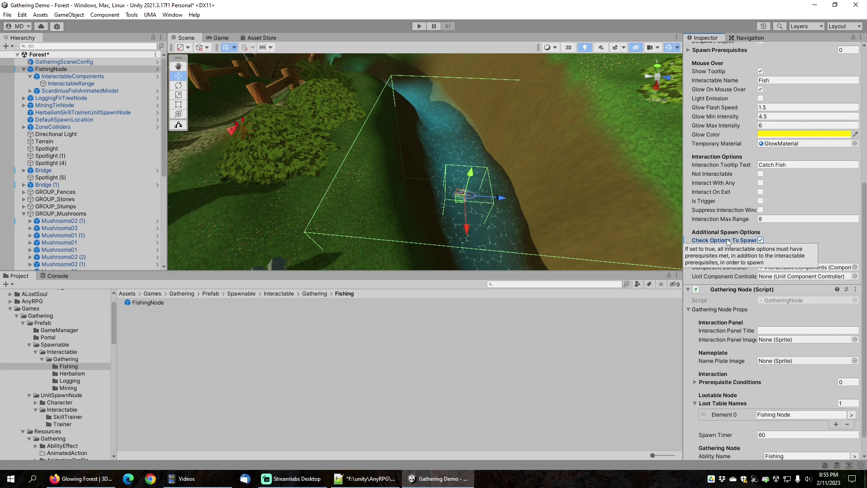
scroll(727, 239, up, 3)
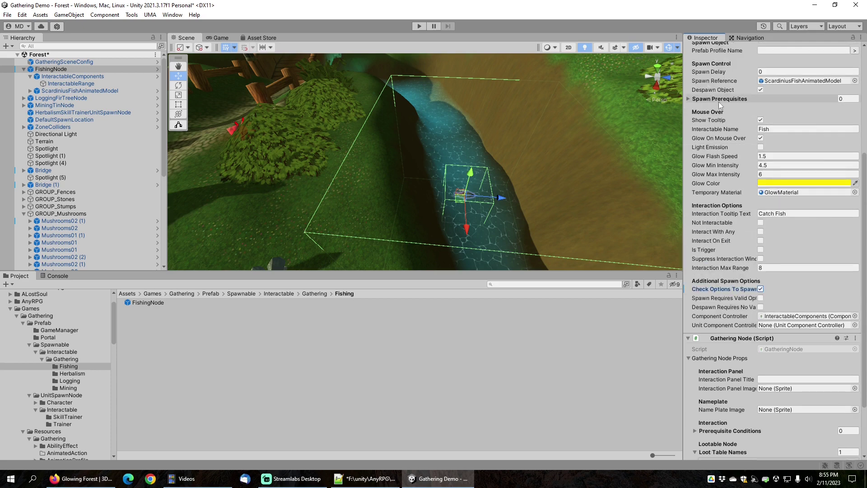
scroll(724, 196, down, 4)
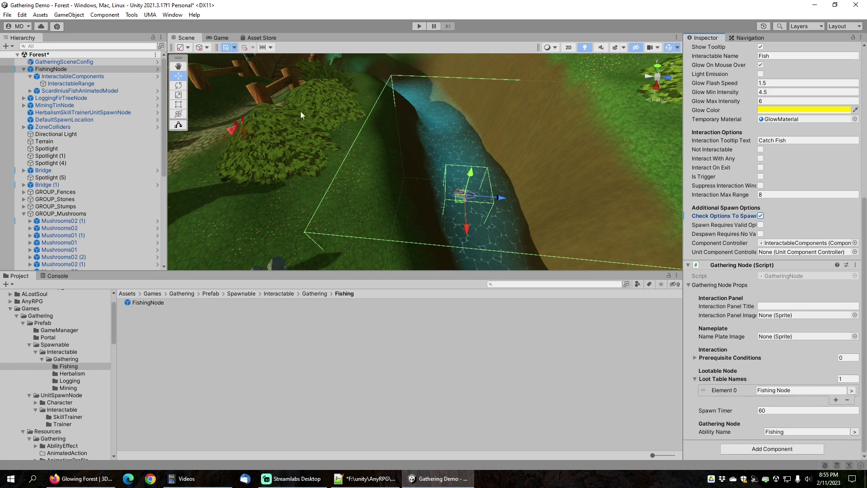
click(7, 14)
click(105, 58)
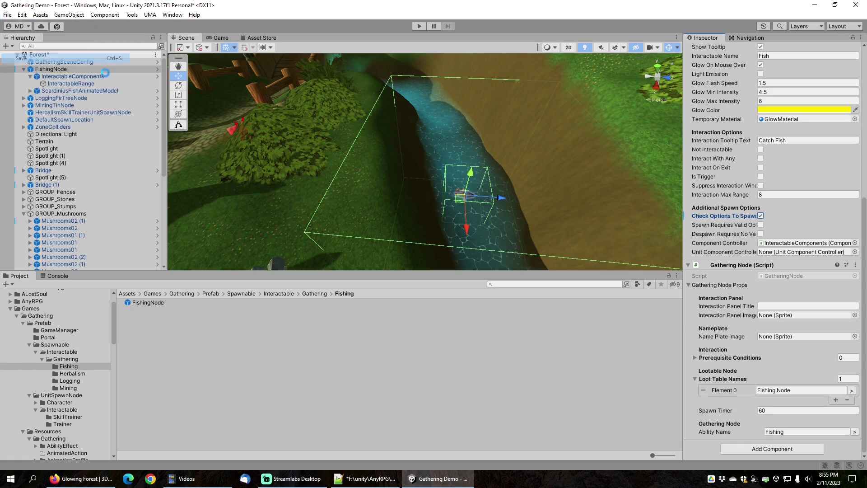
right_click(711, 220)
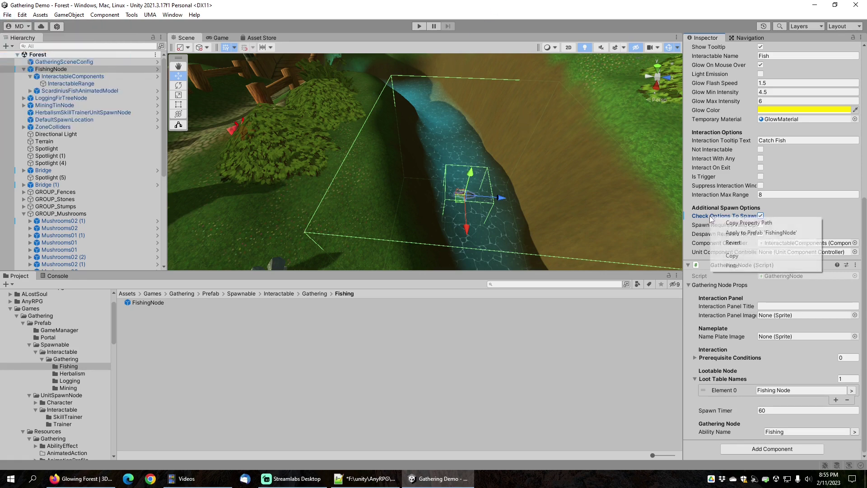
click(737, 233)
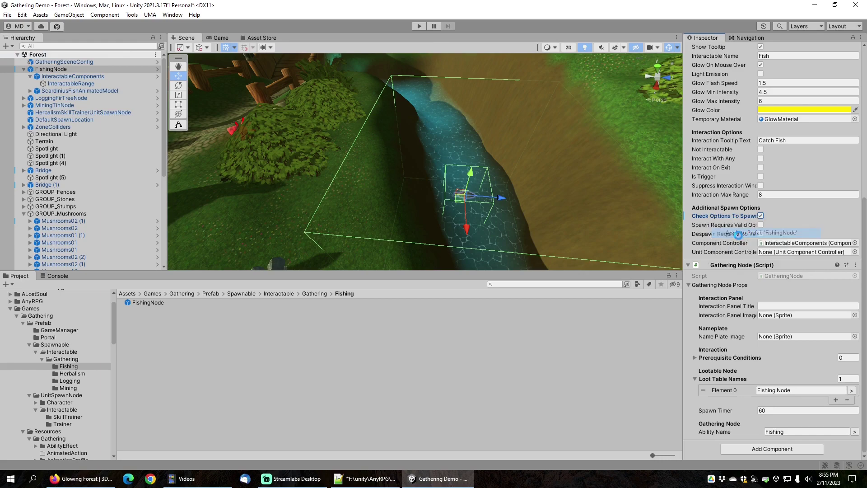
Step: Start play mode, close the trainer's Skills window, and walk the character to the stream to start fishing
click(416, 26)
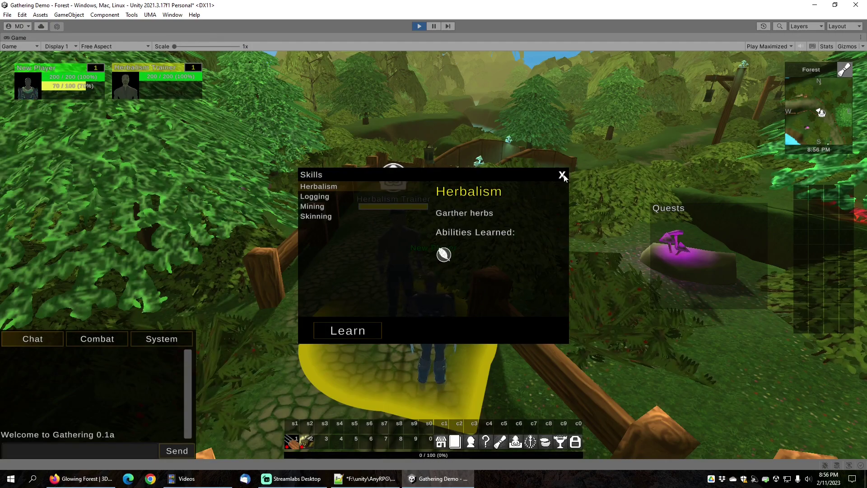
click(564, 177)
right_drag(576, 158, 299, 193)
key(w)
key(d)
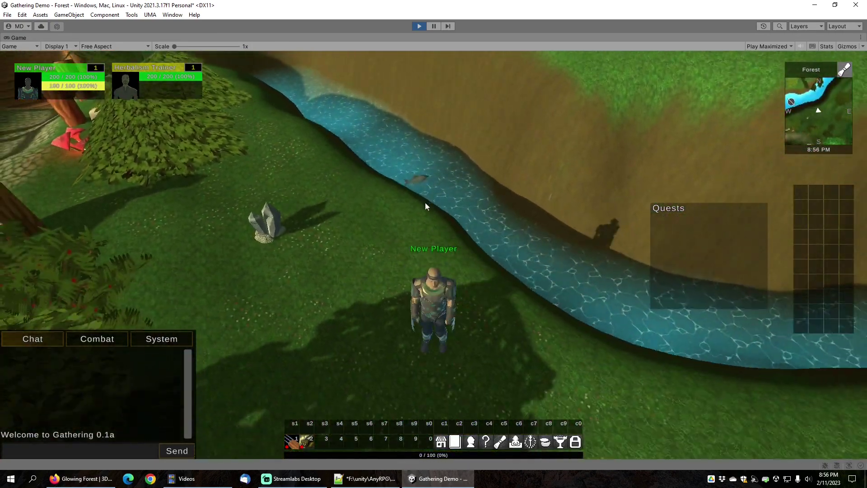
right_click(420, 190)
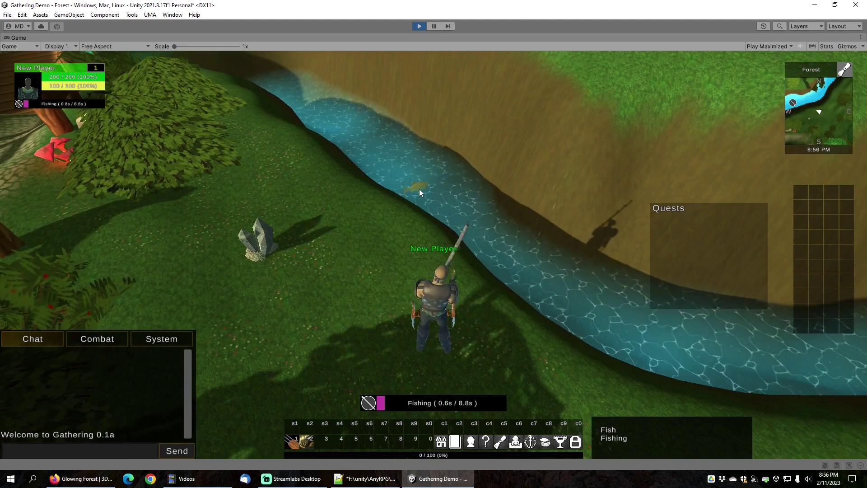
Step: Walk the character away from the fish and try to catch it from farther along the bank
key(s)
right_drag(463, 210, 443, 206)
key(w)
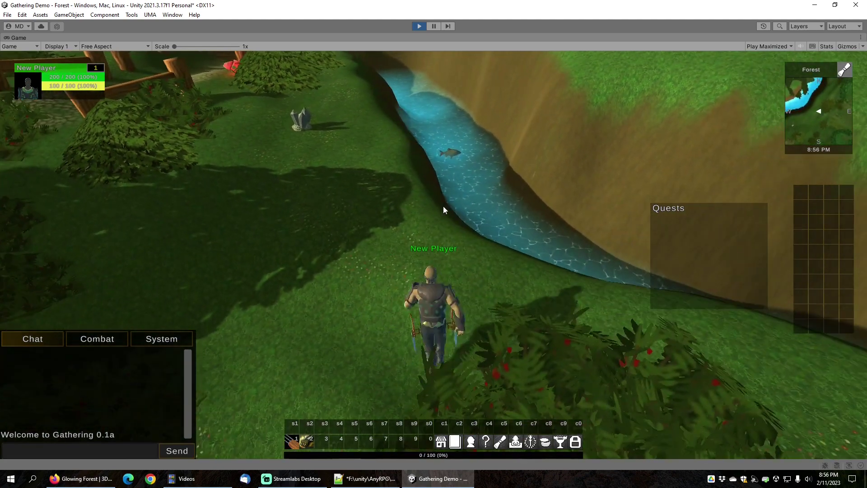
right_click(456, 179)
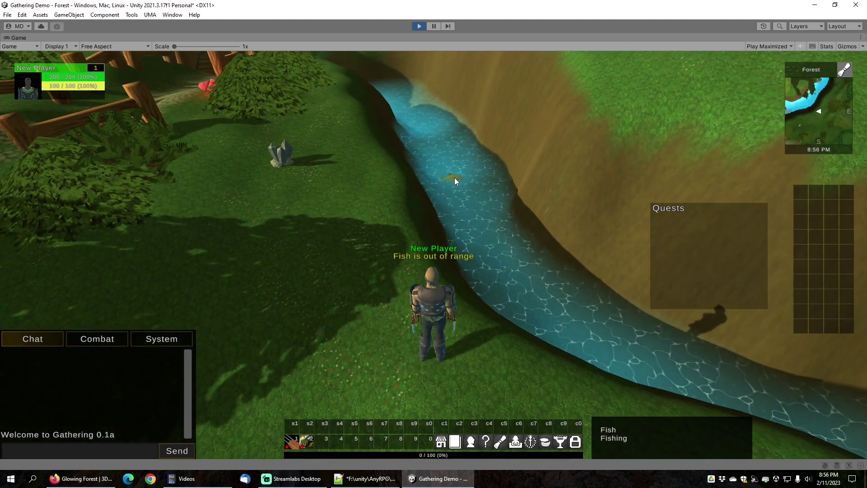
right_click(456, 173)
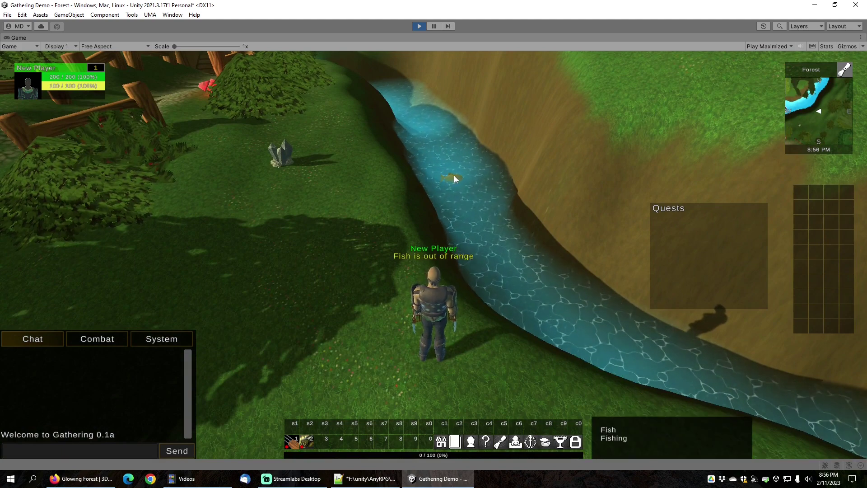
Step: Walk the character back beside the fish, catch it and take all the Raw Fish from the loot
key(d)
key(w)
right_drag(474, 238, 519, 248)
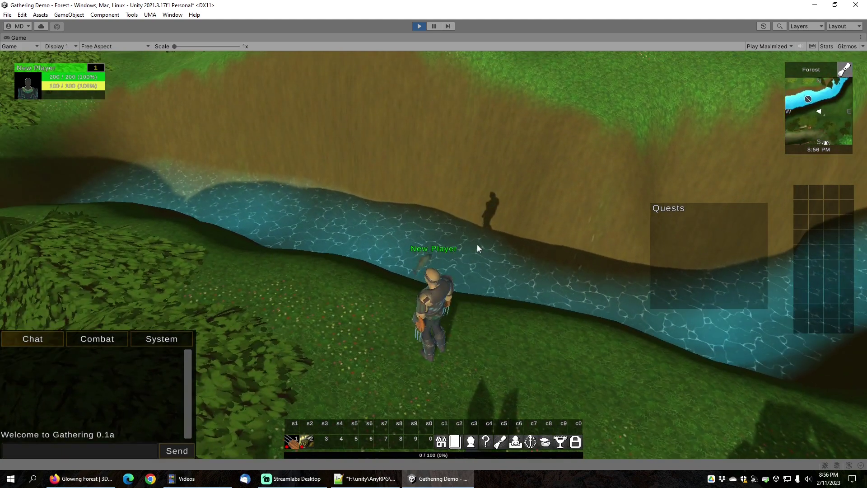
key(w)
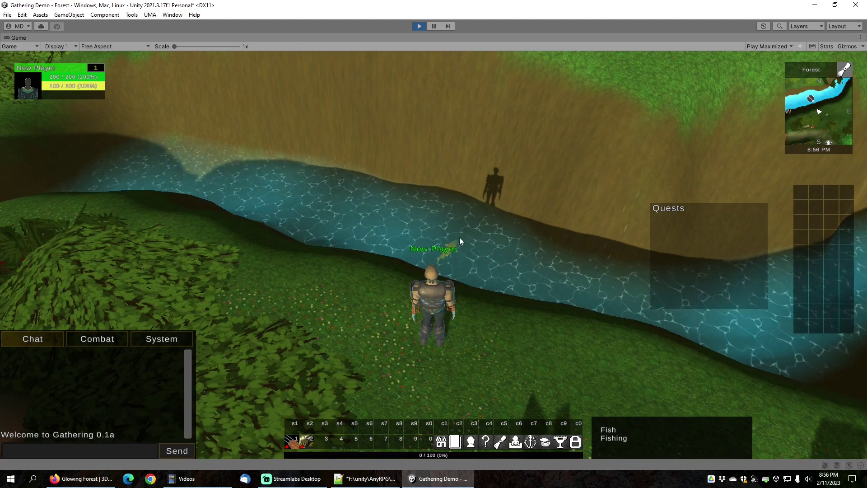
click(439, 251)
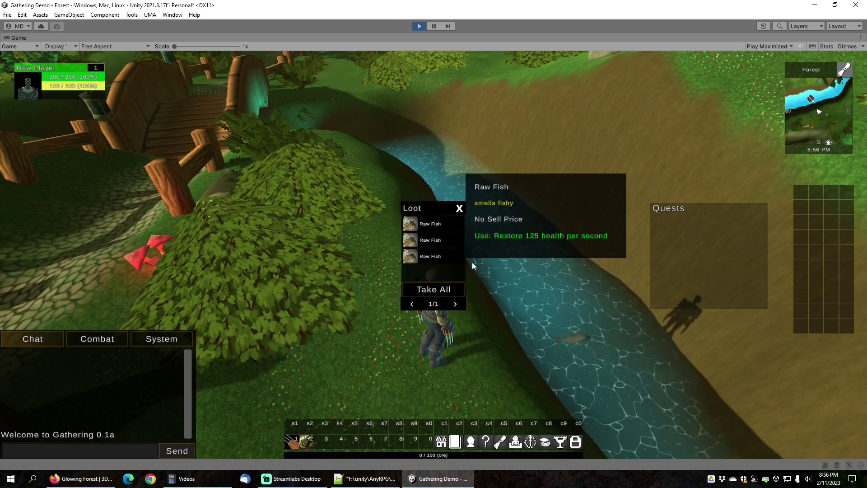
click(447, 290)
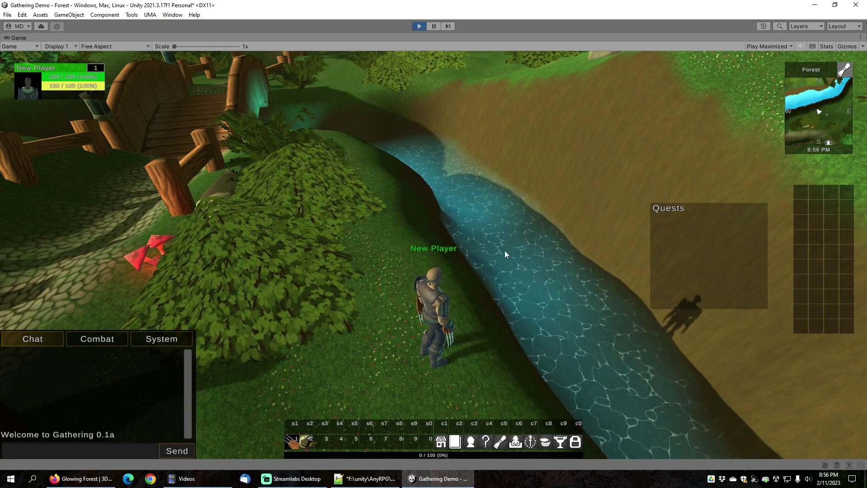
right_drag(505, 250, 442, 238)
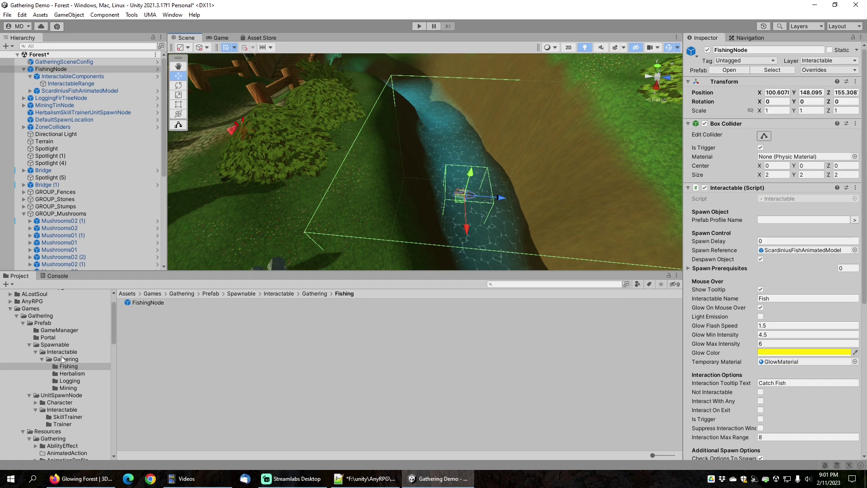
Step: Open the Gathering subfolder of the LootTable folder in the Gathering game's resources
scroll(63, 368, down, 5)
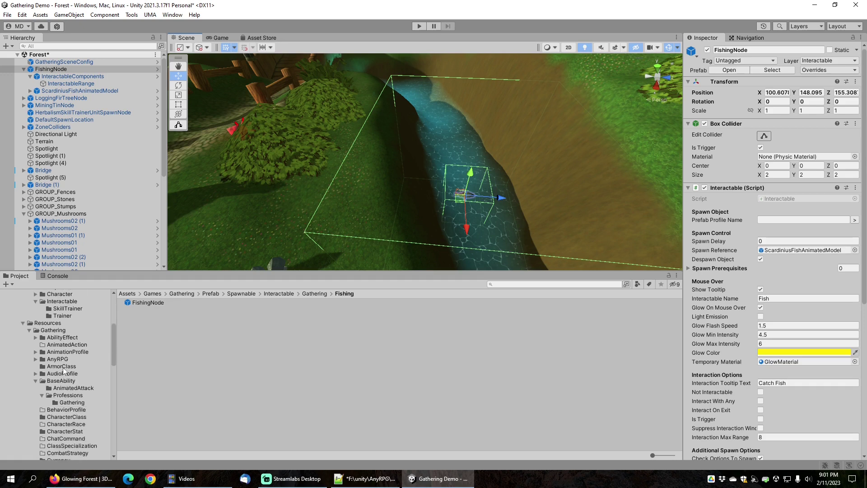
scroll(63, 369, down, 5)
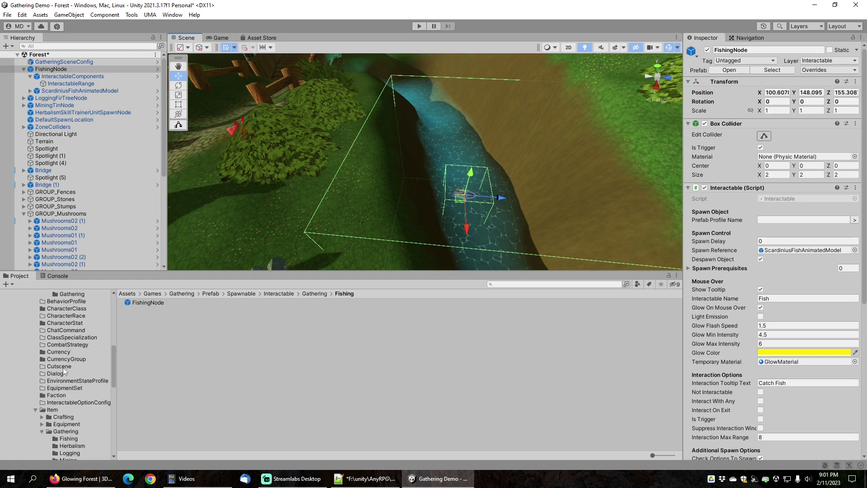
scroll(63, 370, down, 5)
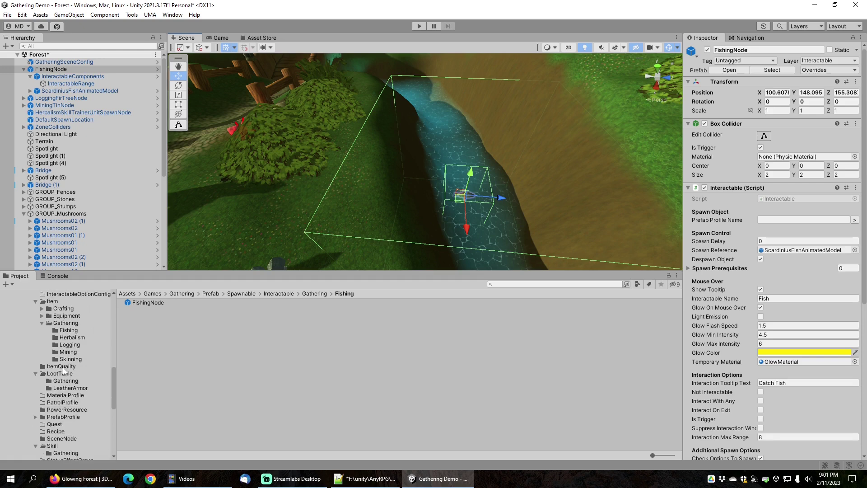
scroll(64, 371, down, 2)
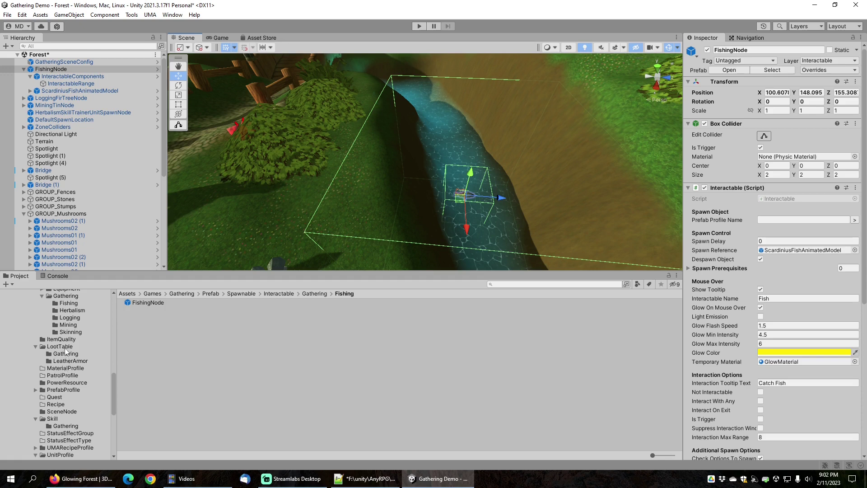
click(64, 345)
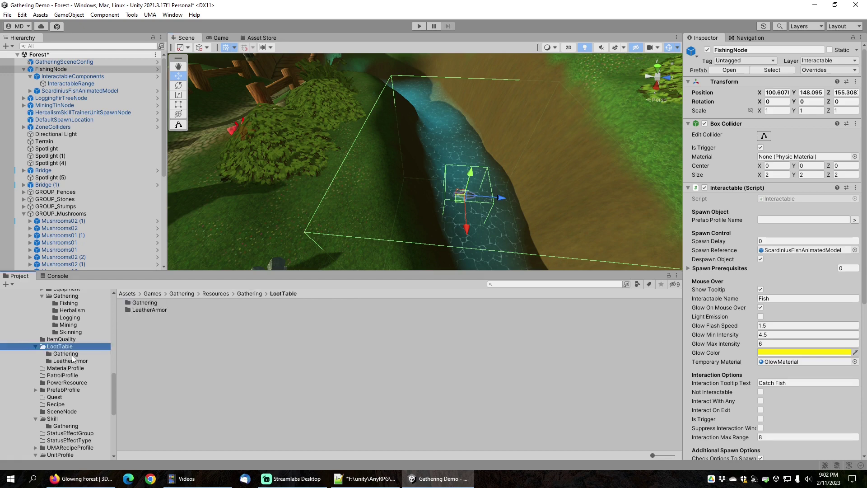
click(71, 355)
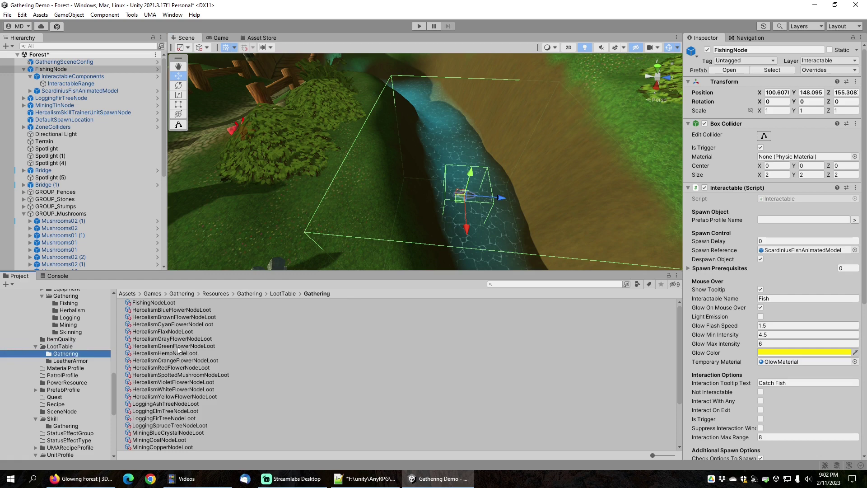
Step: Duplicate the FishingNodeLoot loot table and name the copy RabbitLoot
click(161, 302)
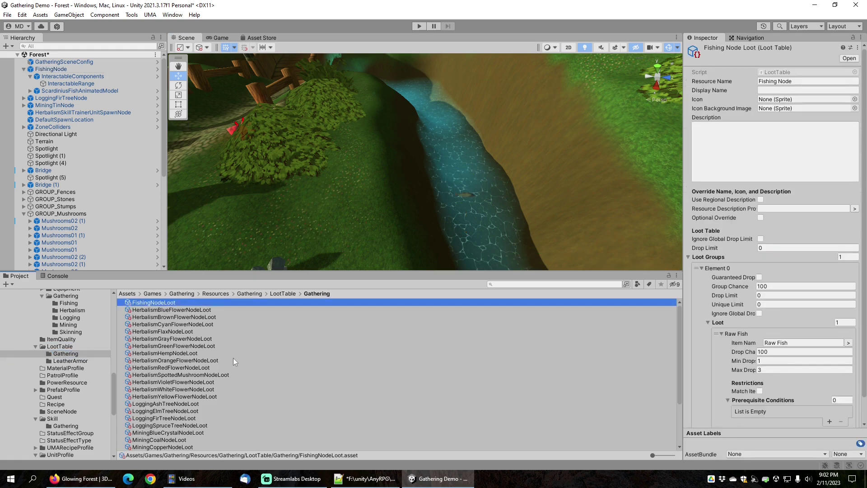
key(ctrl+d)
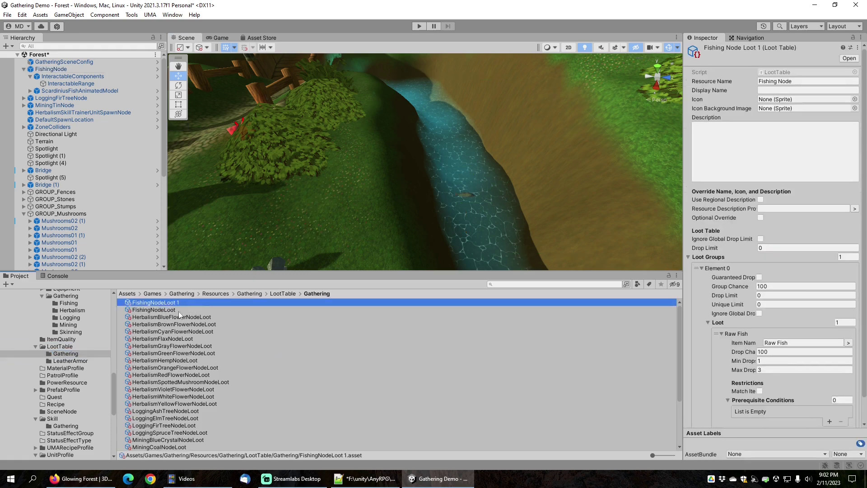
key(End)
key(BackSpace)
key(BackSpace)
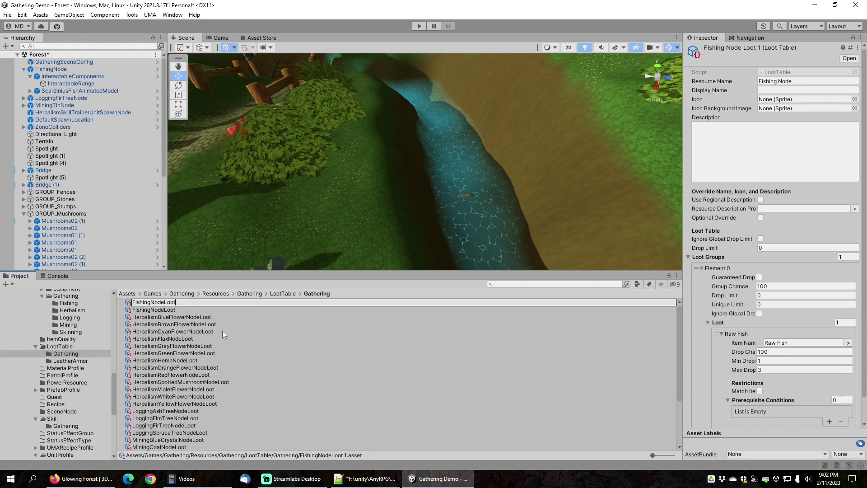
key(shift+End)
key(shift+Left)
key(shift+Left)
key(shift+Left)
key(shift+Left)
text(Rabbit)
key(Return)
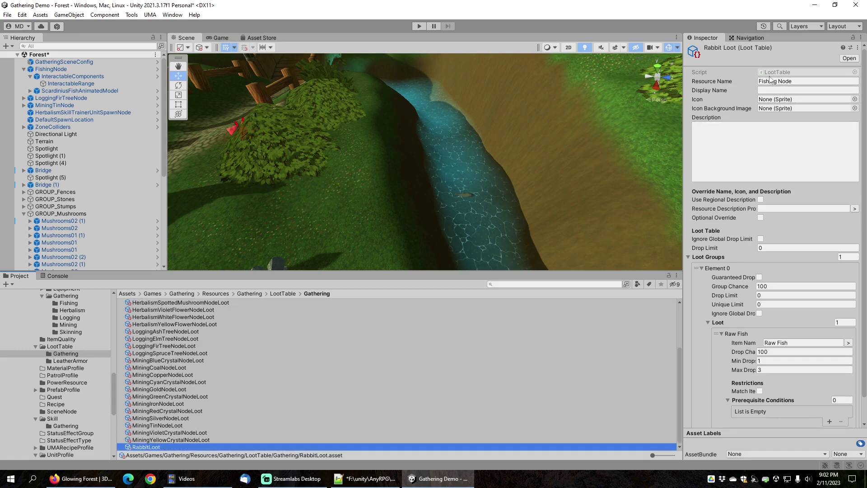
Step: Set the RabbitLoot table's Resource Name to Rabbit
click(804, 81)
text(Rabbi)
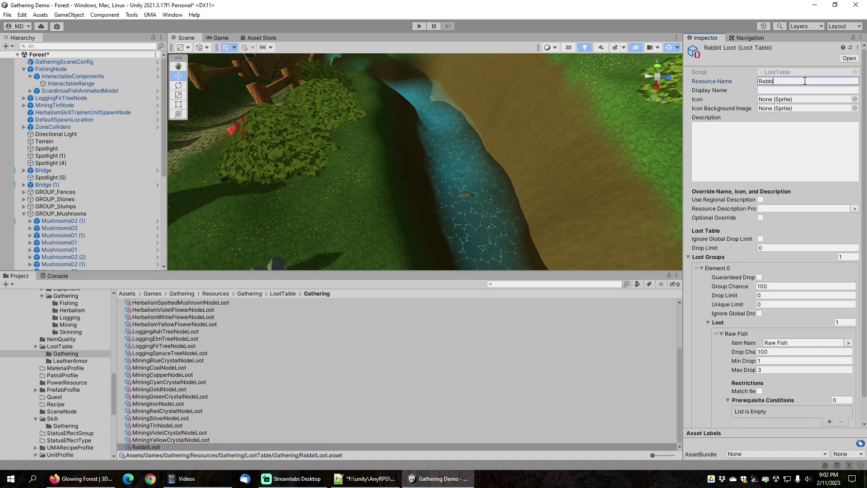
text(t)
key(Tab)
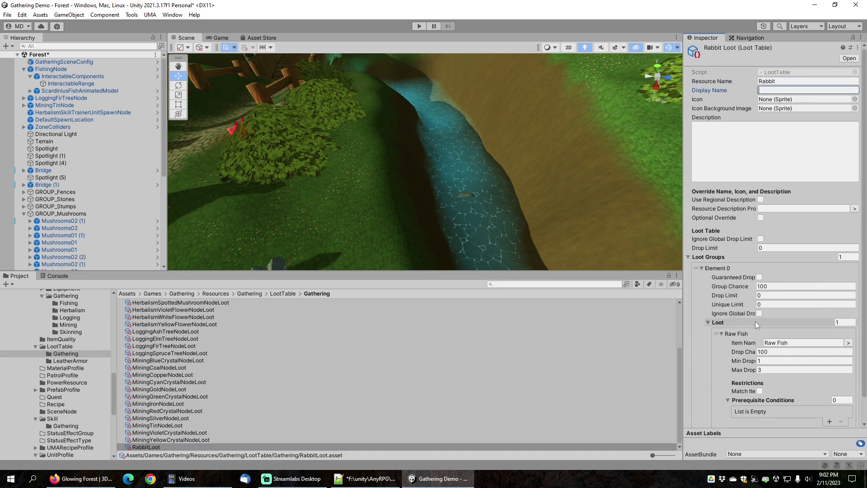
Step: Replace the loot item in the RabbitLoot table with Animal Hide
click(802, 342)
click(849, 342)
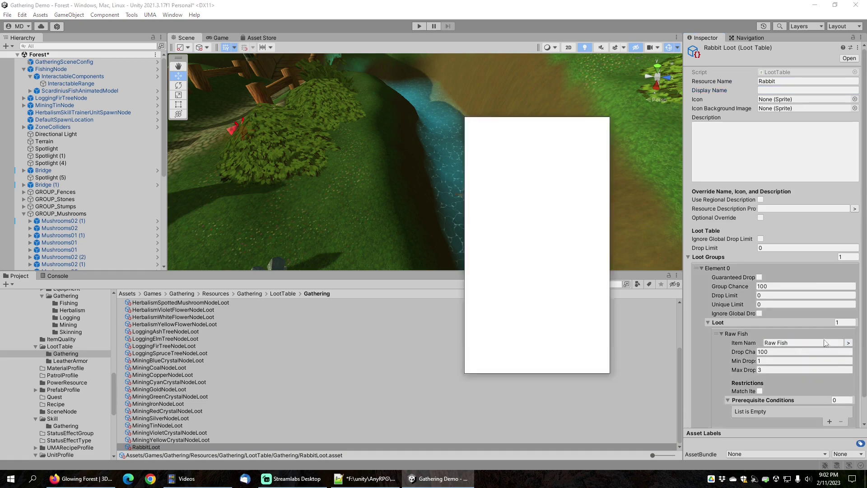
click(480, 160)
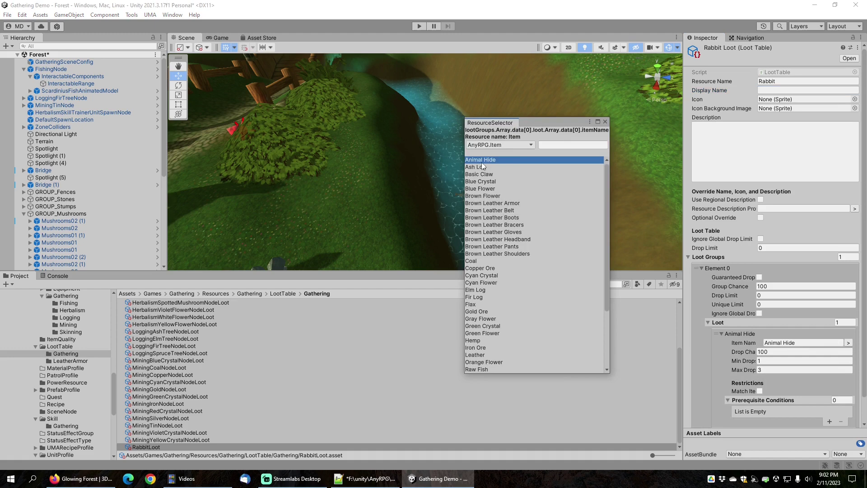
click(604, 121)
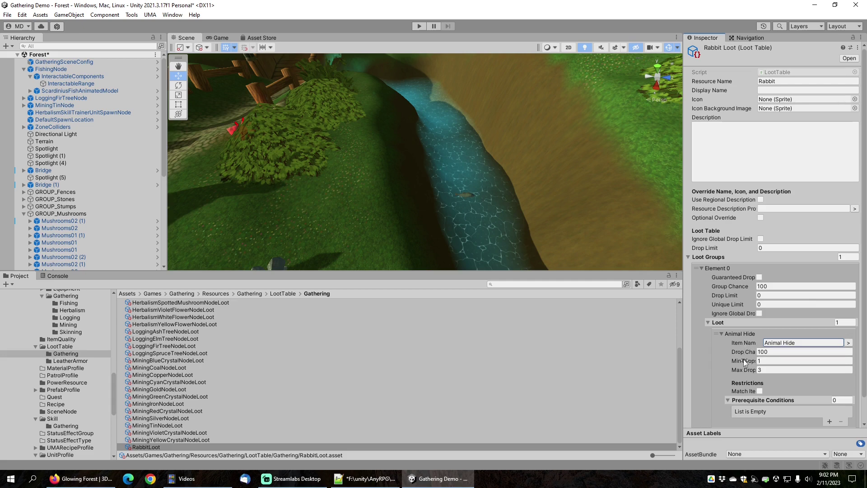
Step: Add a prerequisite condition to the Animal Hide loot with Skinning as its trade skill prerequisite
scroll(722, 364, down, 3)
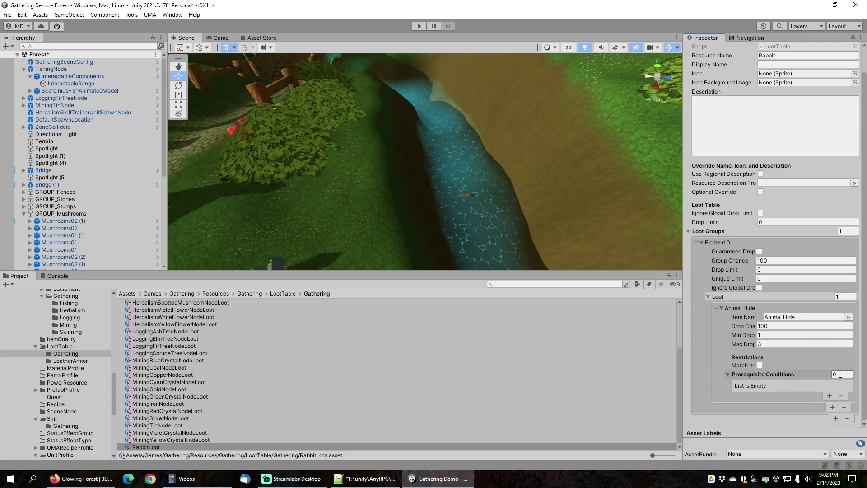
click(829, 396)
scroll(766, 380, down, 4)
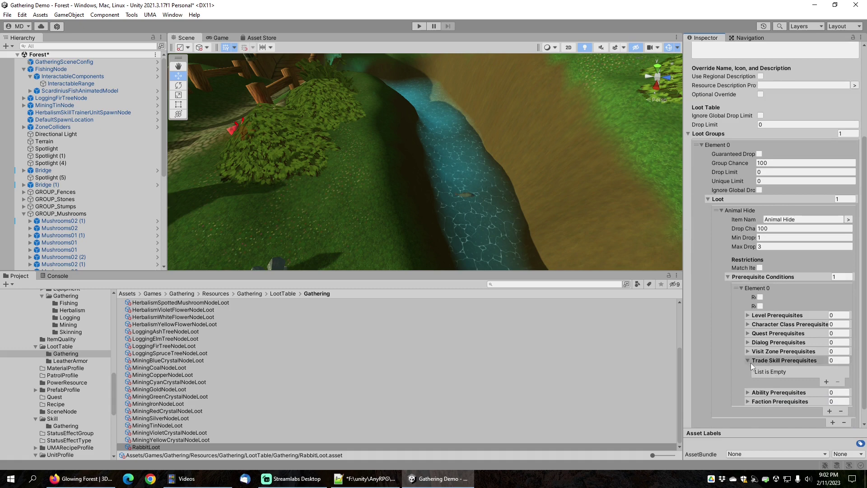
click(826, 381)
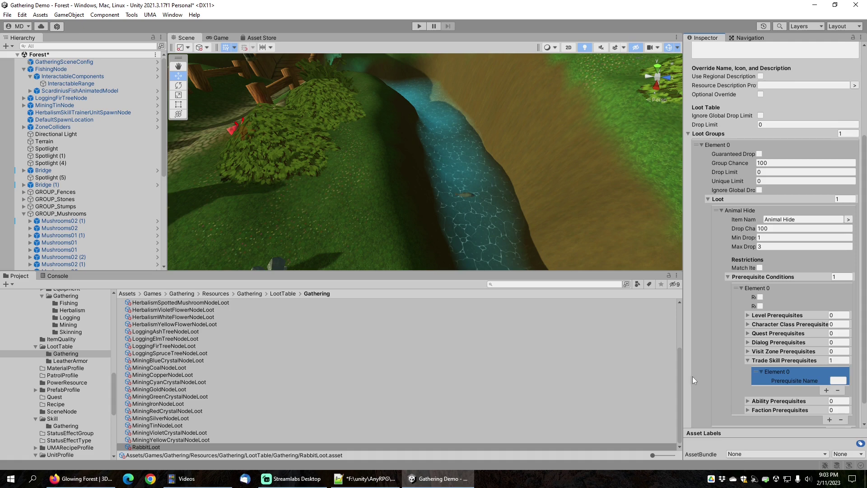
drag(683, 377, 618, 377)
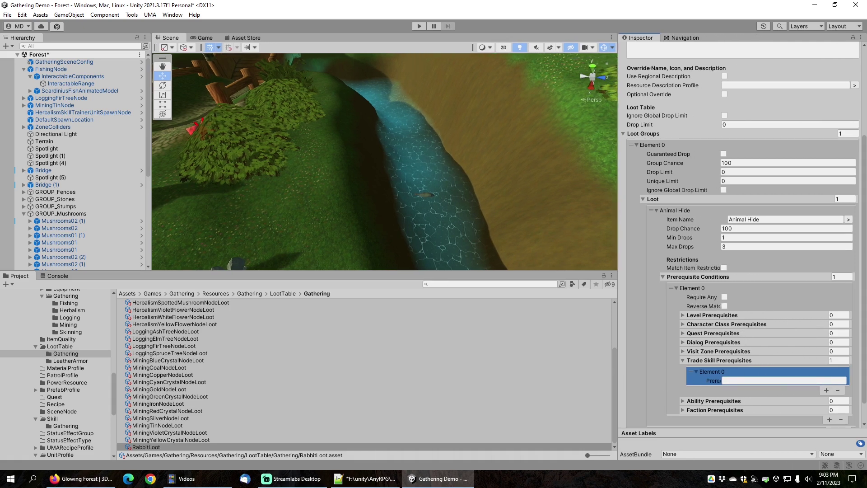
click(746, 380)
text(S)
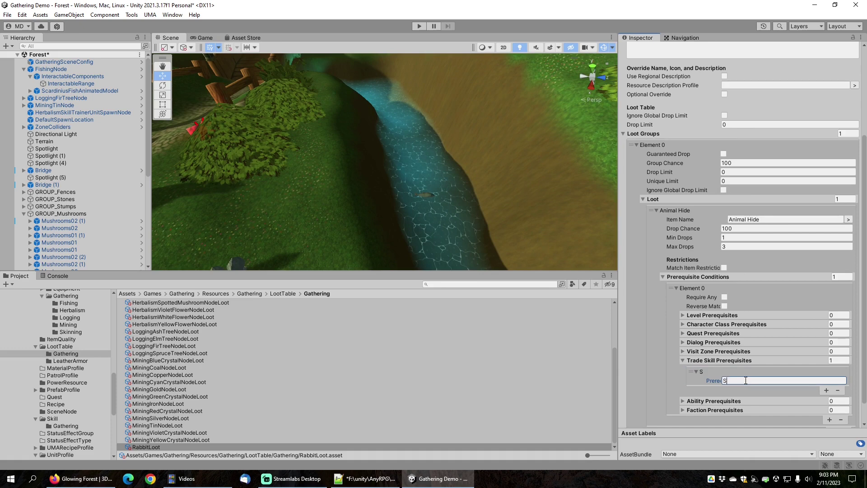
text(kinning)
Step: Open the RabbitUnit profile from the Character subfolder of UnitProfile
scroll(77, 354, up, 3)
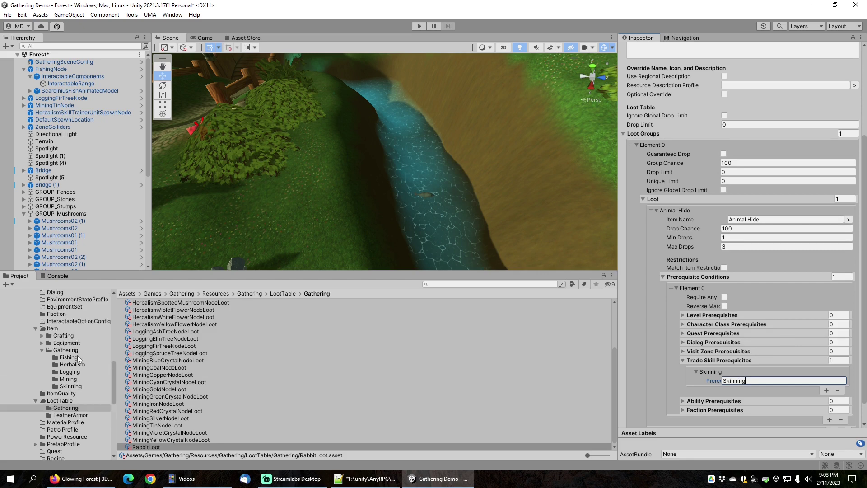
scroll(67, 378, down, 3)
scroll(66, 379, down, 6)
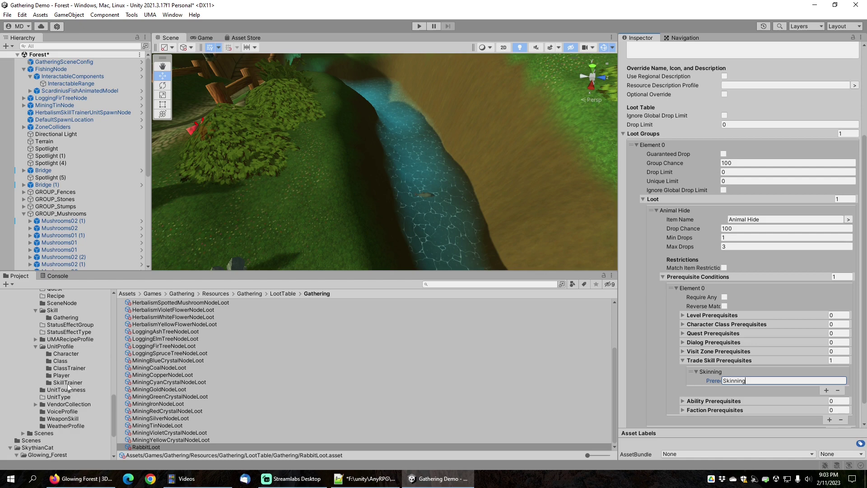
click(66, 347)
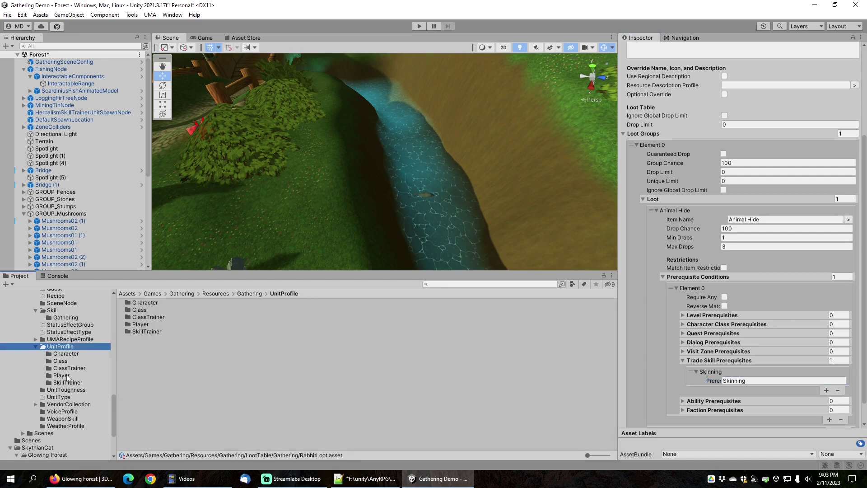
click(68, 354)
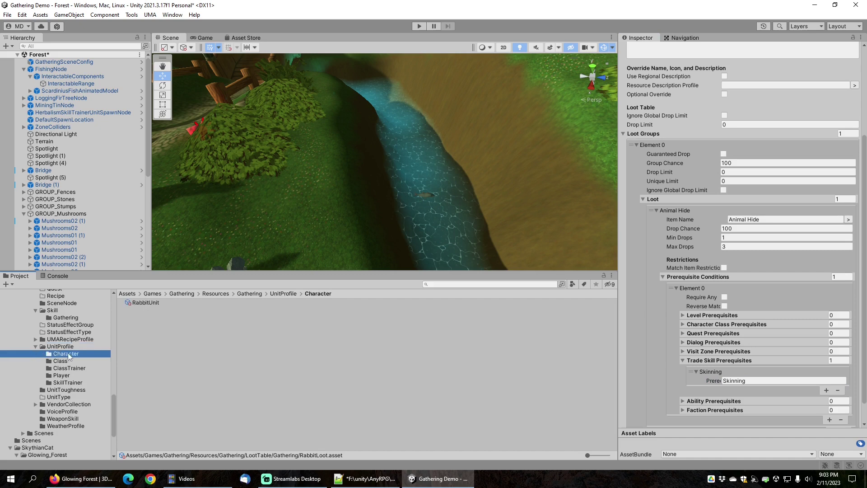
click(142, 301)
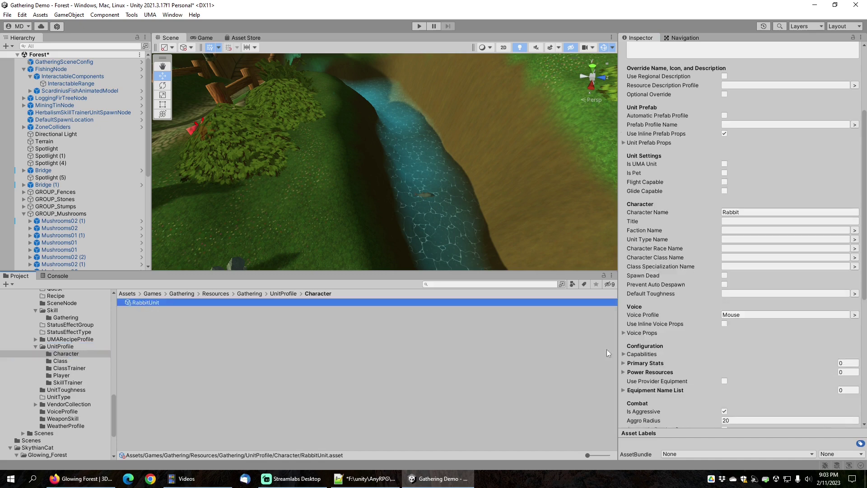
Step: Add an inline interactable option of type AnyRPG.LootableCharacterProps to the RabbitUnit profile
scroll(676, 300, down, 10)
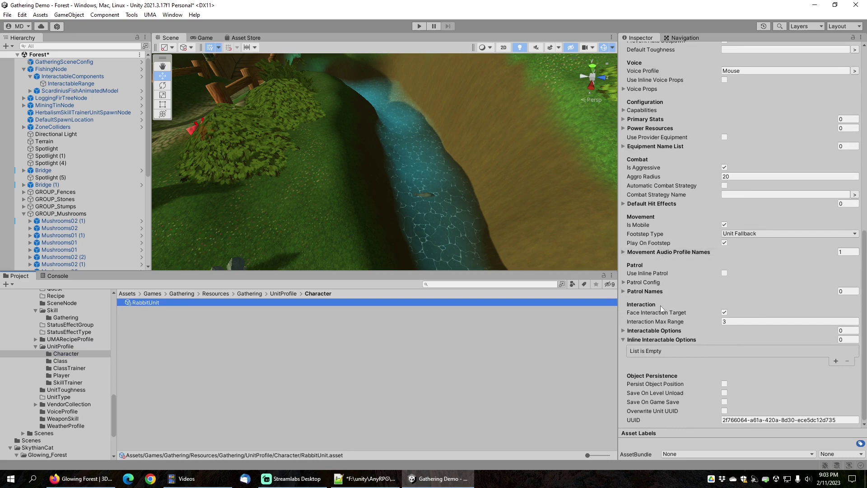
click(836, 360)
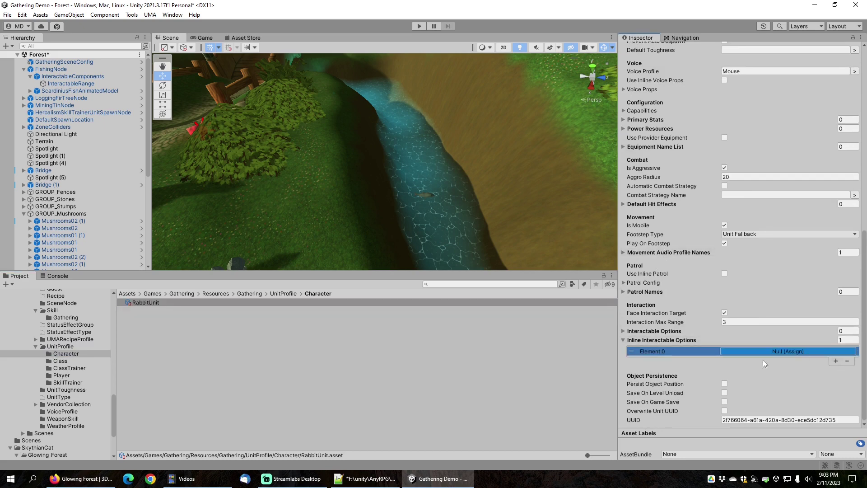
click(777, 352)
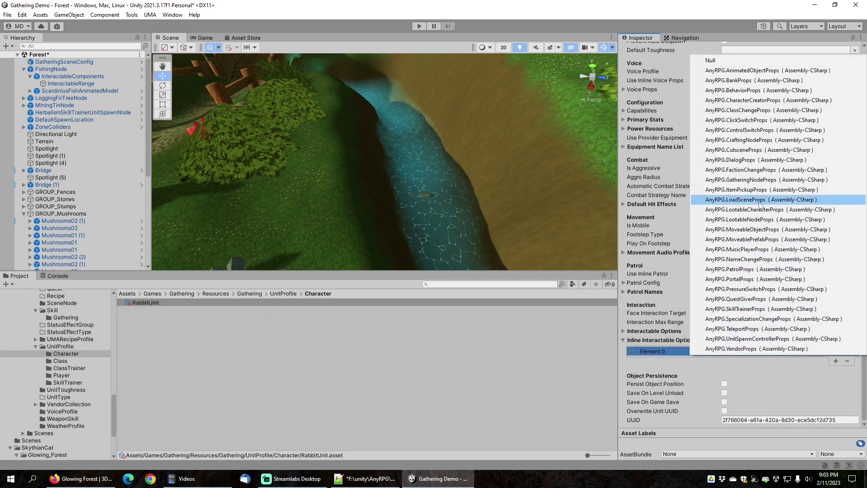
click(745, 209)
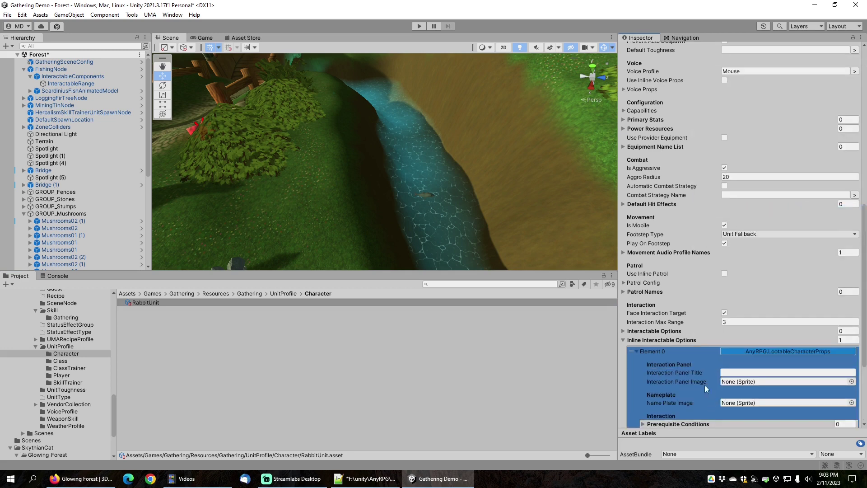
Step: Add the Rabbit loot table to the Loot Table Names of RabbitUnit's lootable character option
scroll(702, 356, down, 5)
scroll(697, 277, down, 1)
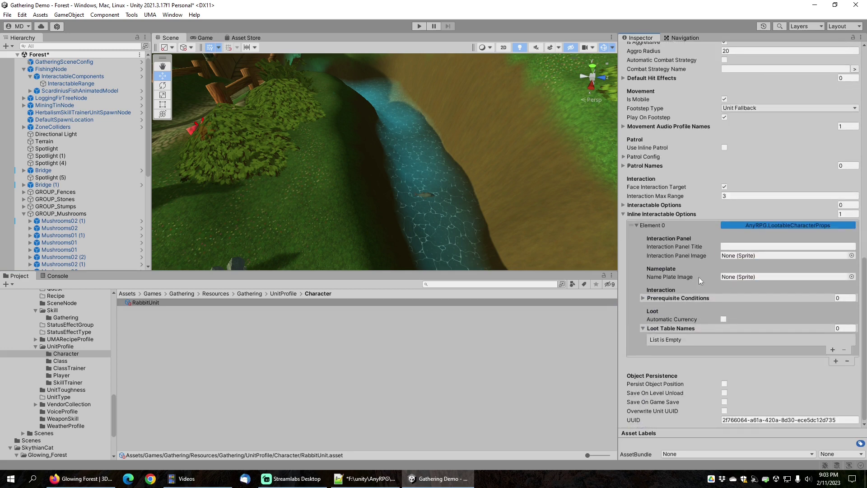
click(833, 349)
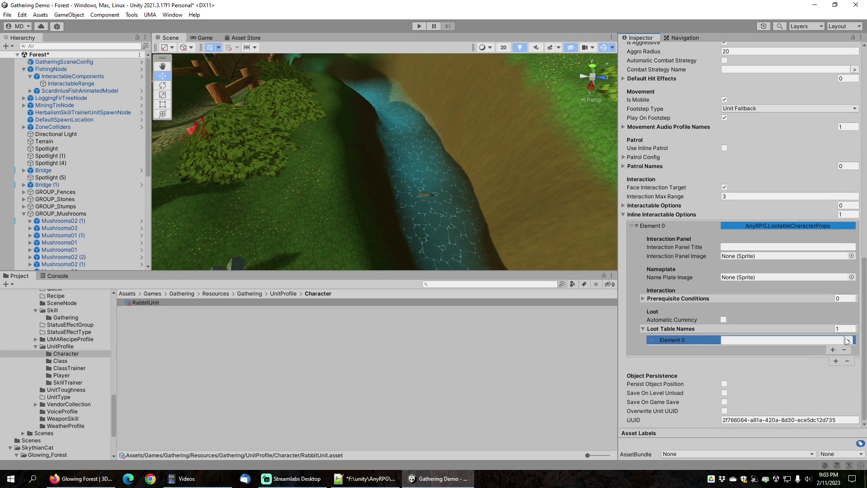
click(849, 340)
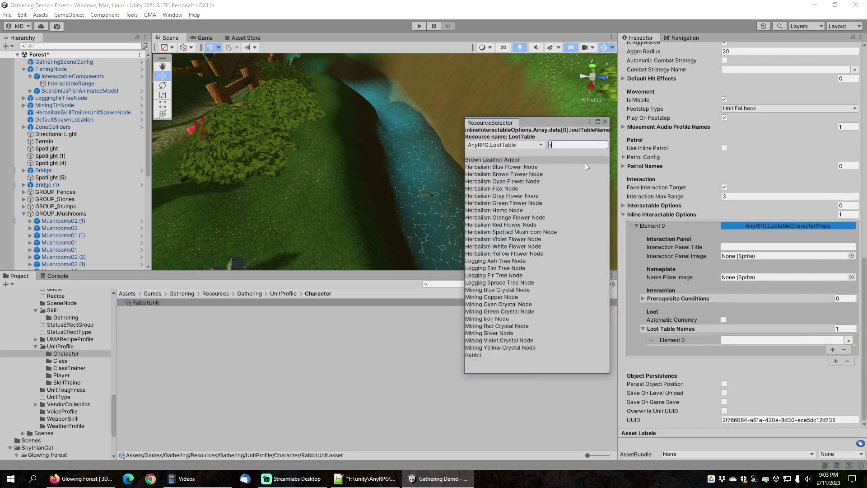
text(ra)
click(478, 174)
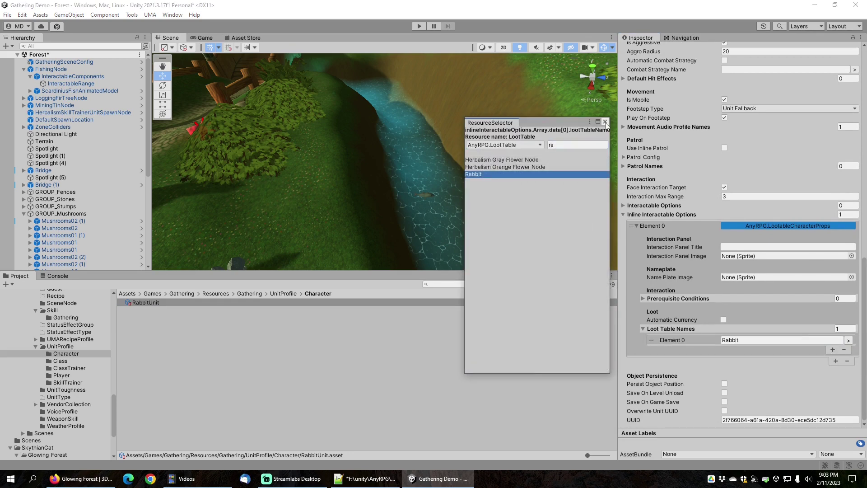
click(605, 122)
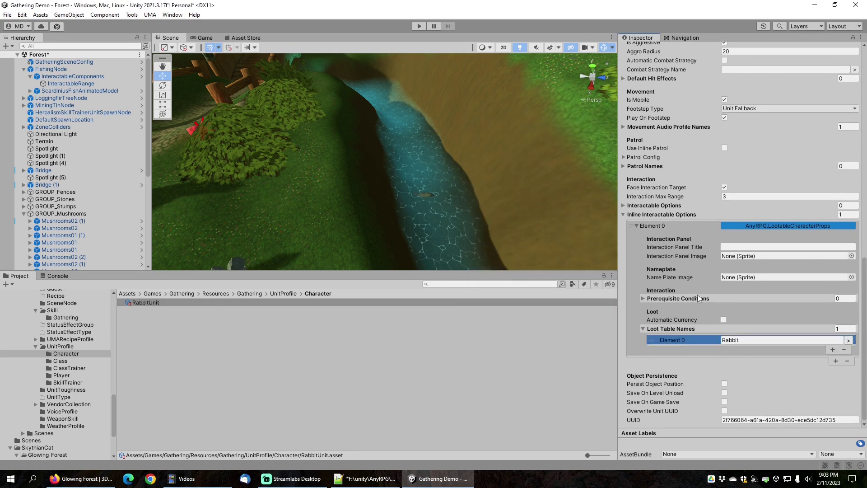
click(742, 338)
mouse_move(700, 190)
scroll(709, 207, up, 4)
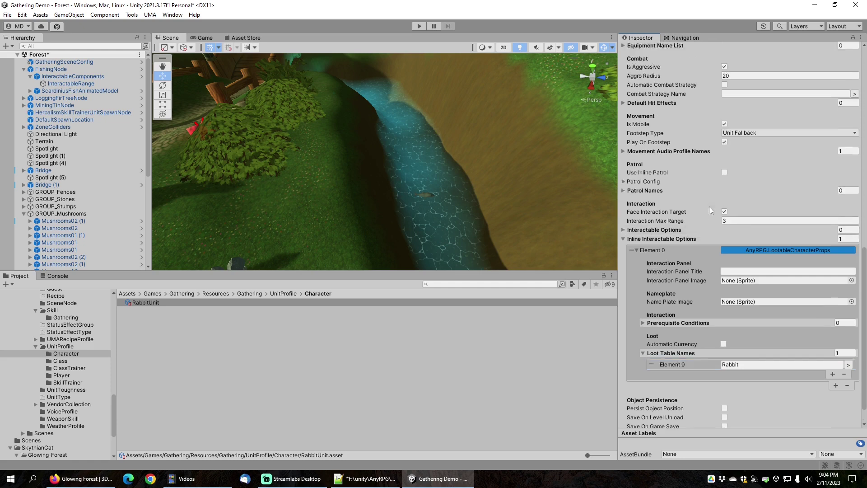
Step: Set the RabbitUnit profile's Aggro Radius to 10
click(697, 149)
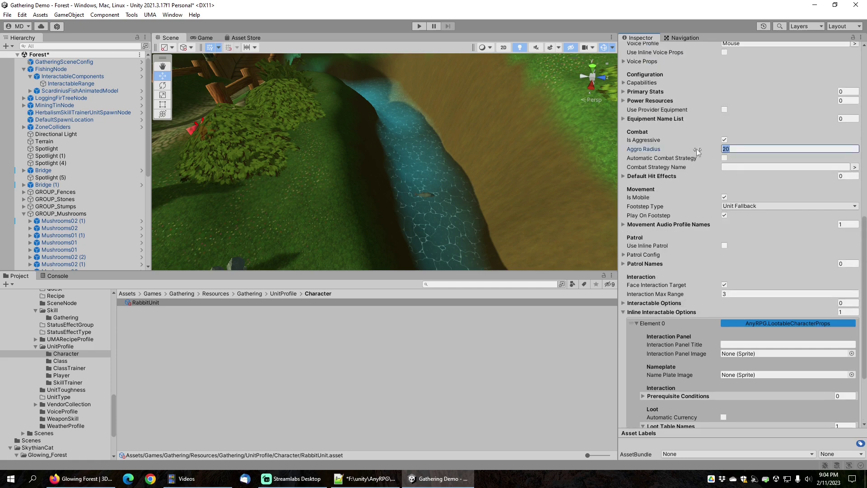
text(1)
key(Tab)
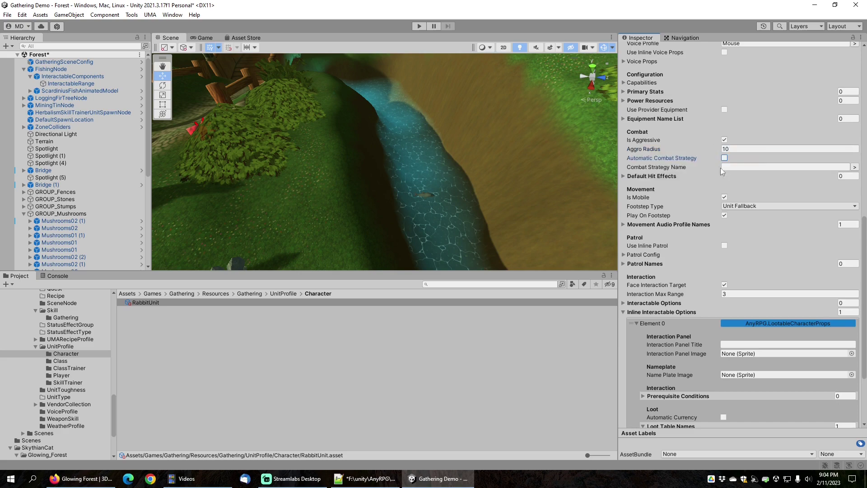
Step: Set the RabbitUnit profile's Faction Name to Enemy
middle_drag(231, 119, 402, 239)
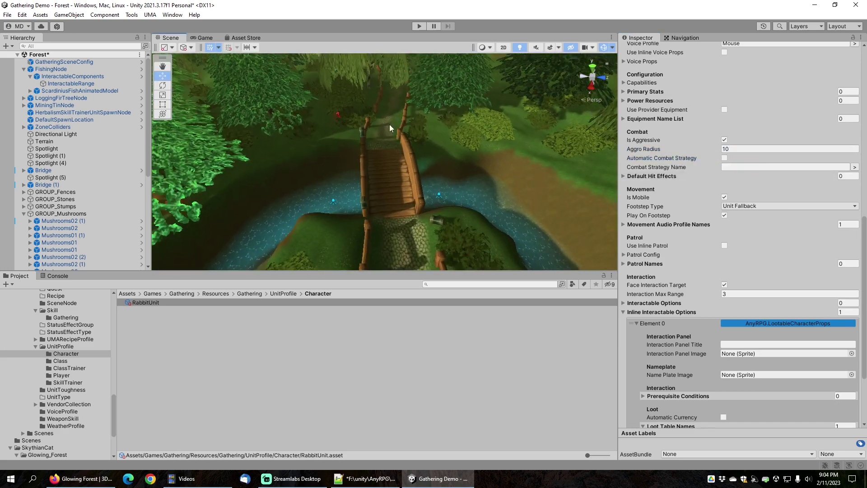
middle_drag(389, 124, 370, 180)
scroll(371, 179, up, 6)
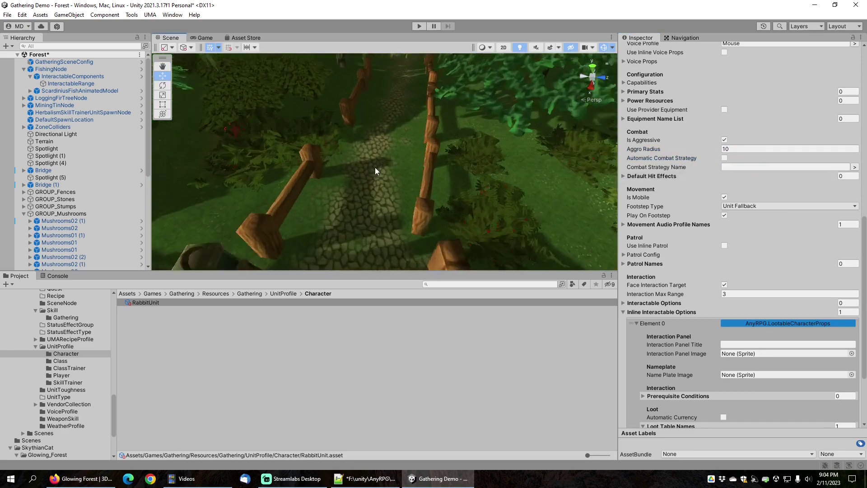
scroll(375, 166, up, 3)
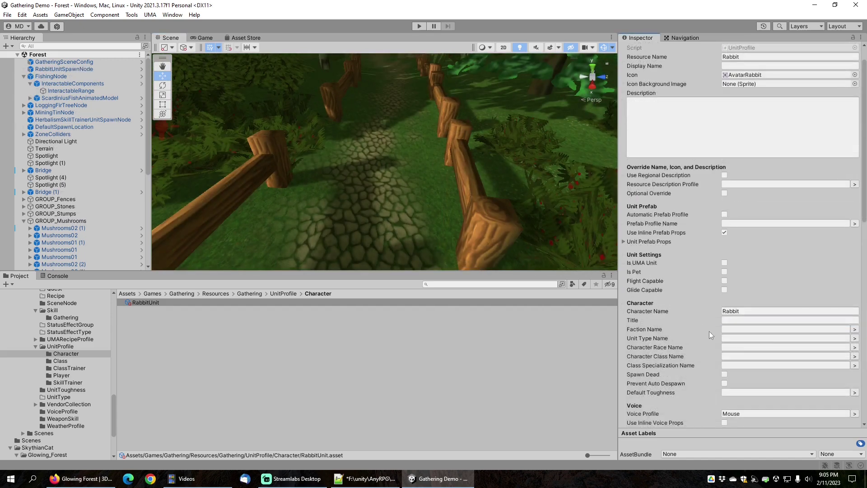
click(854, 329)
click(544, 161)
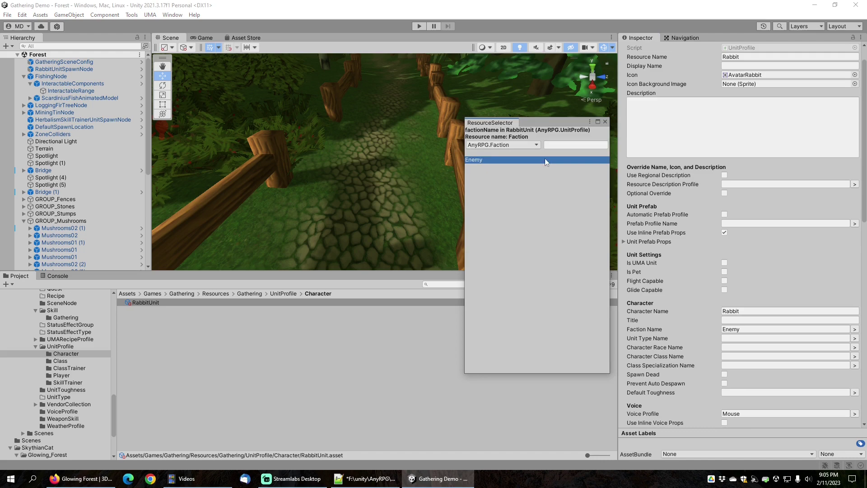
click(605, 122)
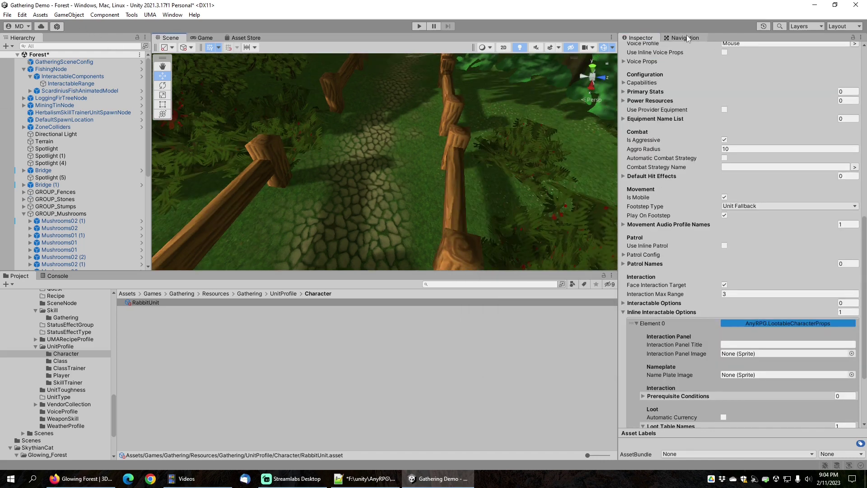
Step: Show the navigation mesh, place the RabbitUnitSpawnNode prefab on the walkable stone path between the fences, and save the Forest scene
click(686, 36)
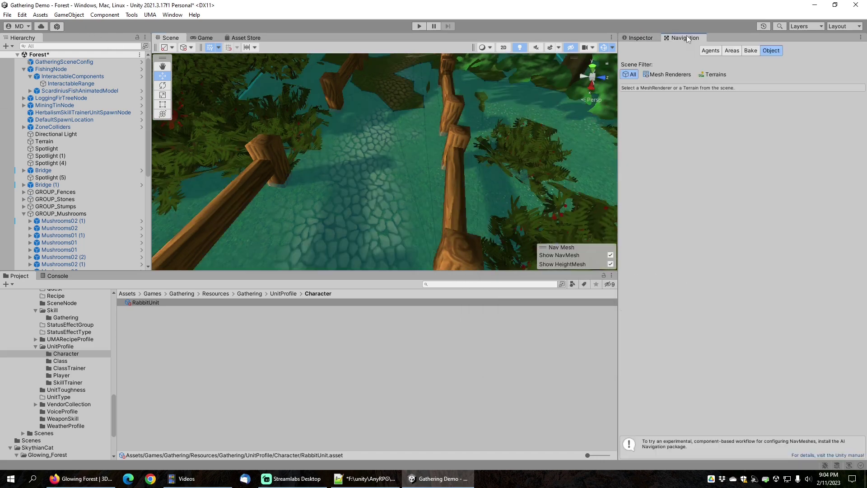
middle_drag(368, 191, 385, 143)
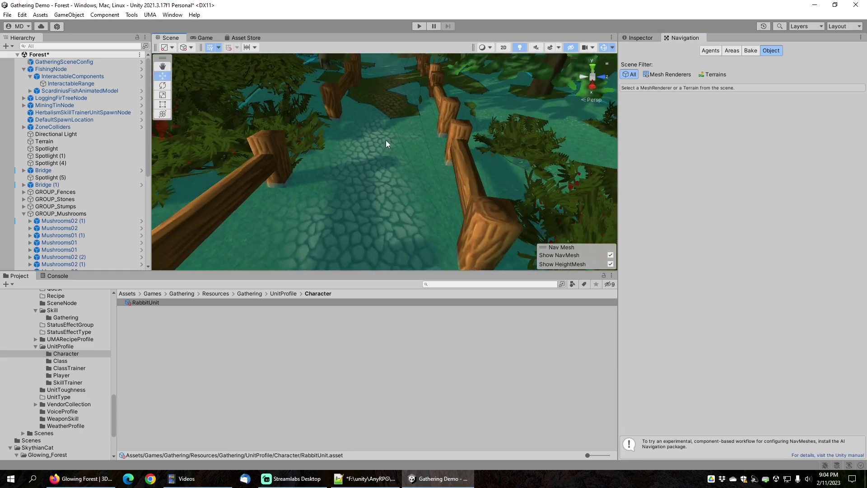
scroll(92, 350, up, 10)
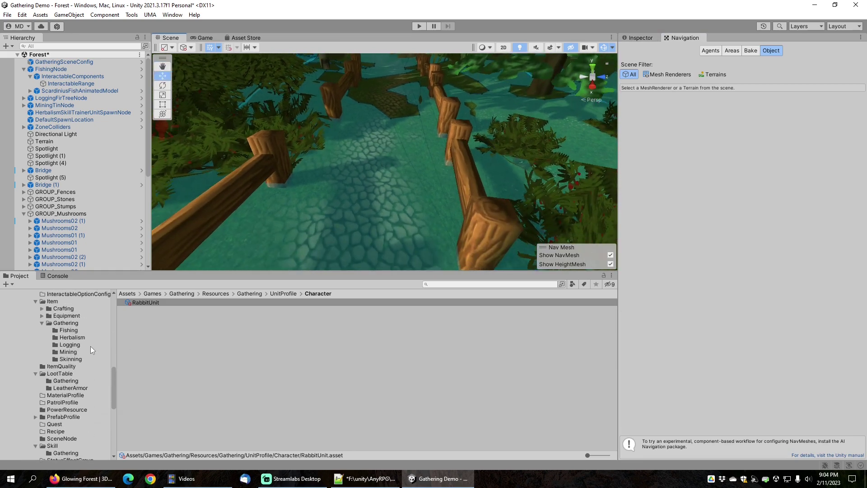
scroll(91, 348, up, 10)
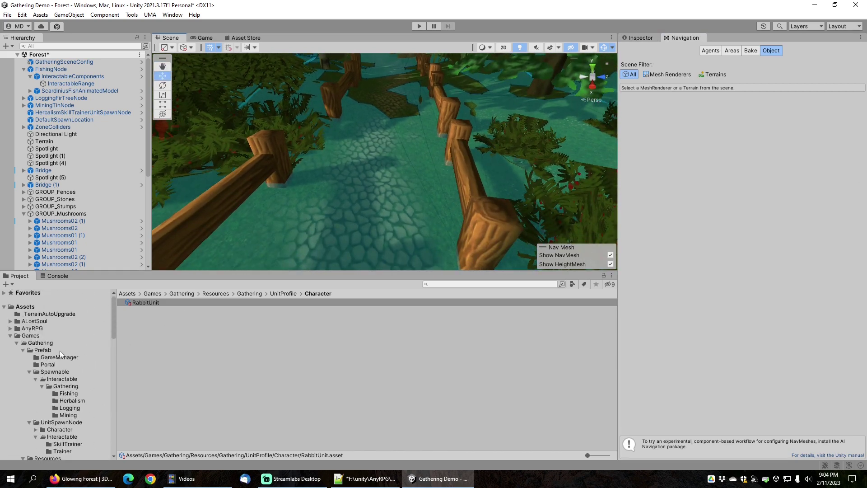
scroll(63, 375, down, 3)
click(65, 377)
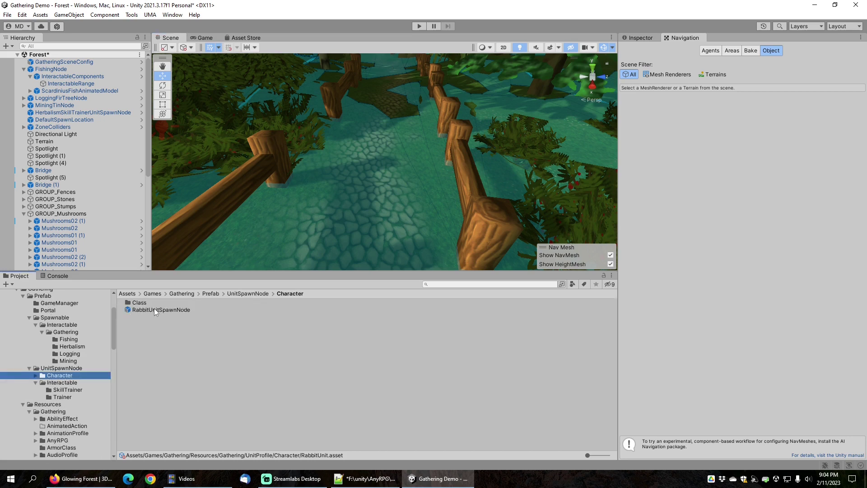
drag(153, 309, 370, 165)
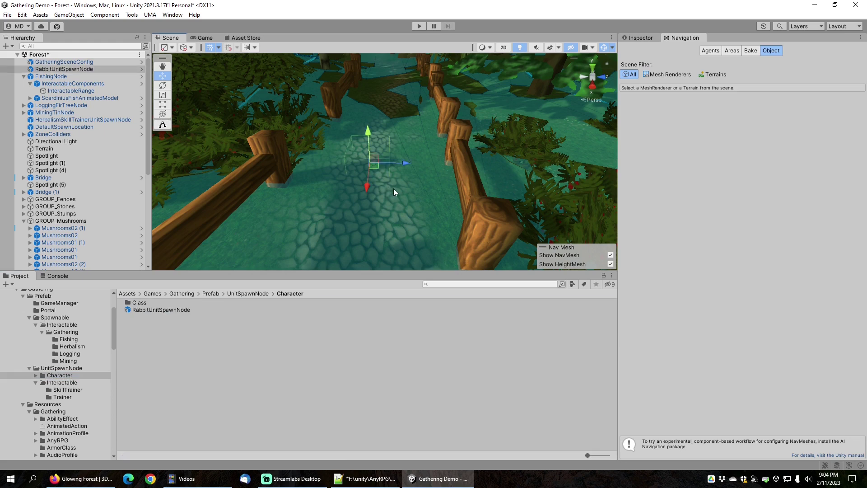
click(7, 14)
click(18, 58)
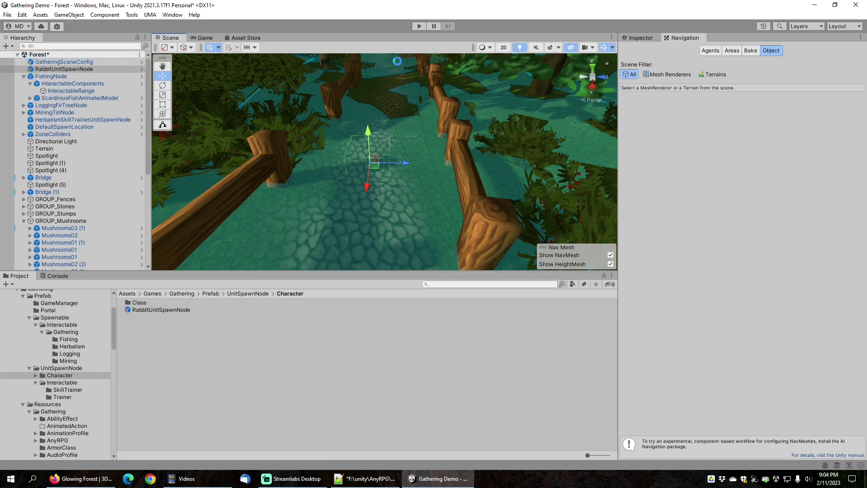
Step: Play-test the scene by running over the bridge toward the Rabbit, targeting it and attacking it
click(419, 26)
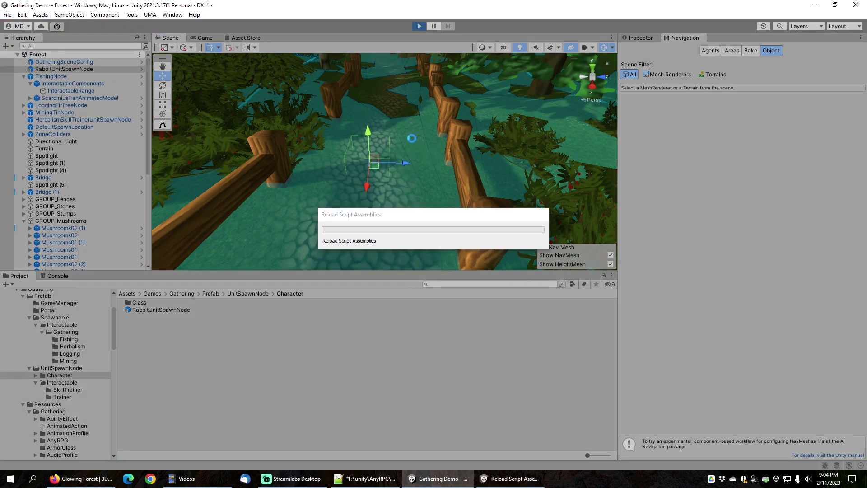
key(w)
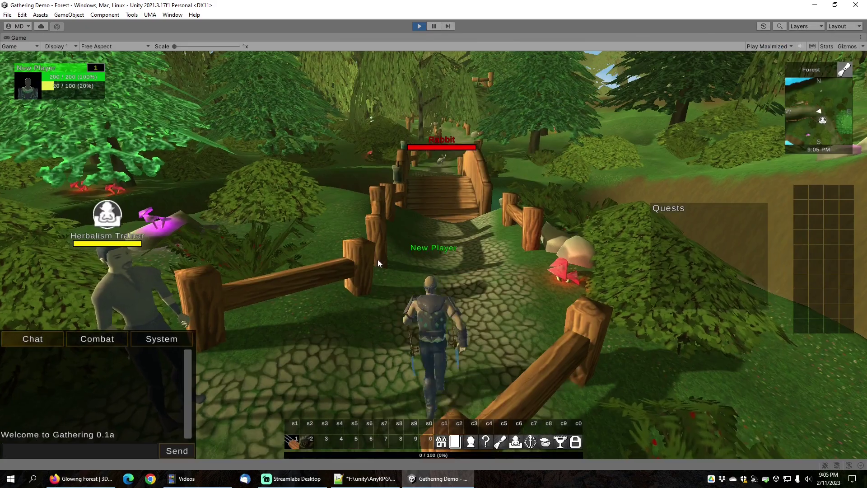
key(Tab)
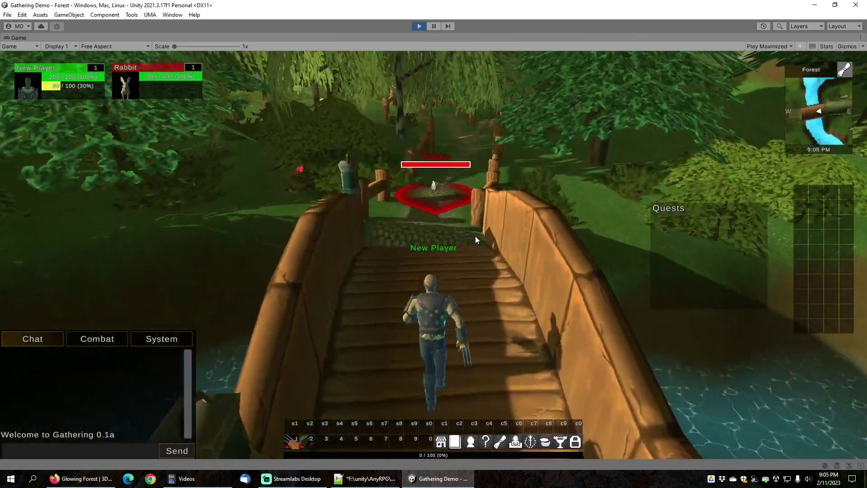
key(1)
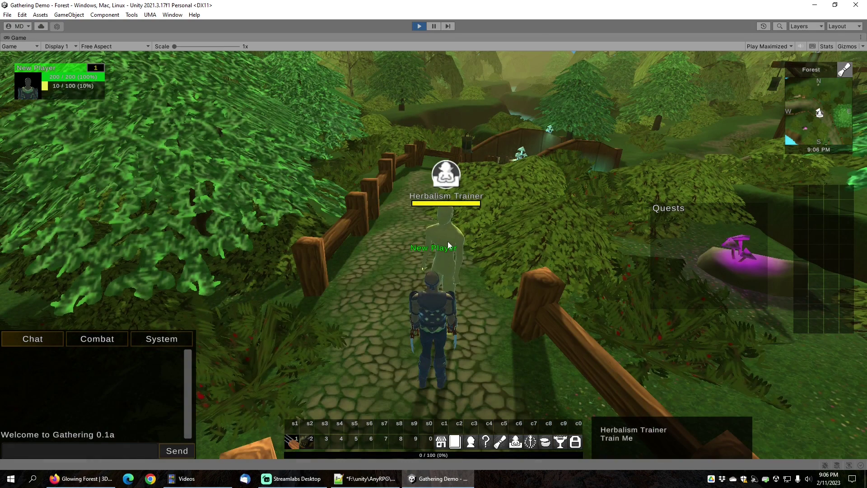
Step: Learn the Skinning skill from the Herbalism Trainer
right_click(448, 244)
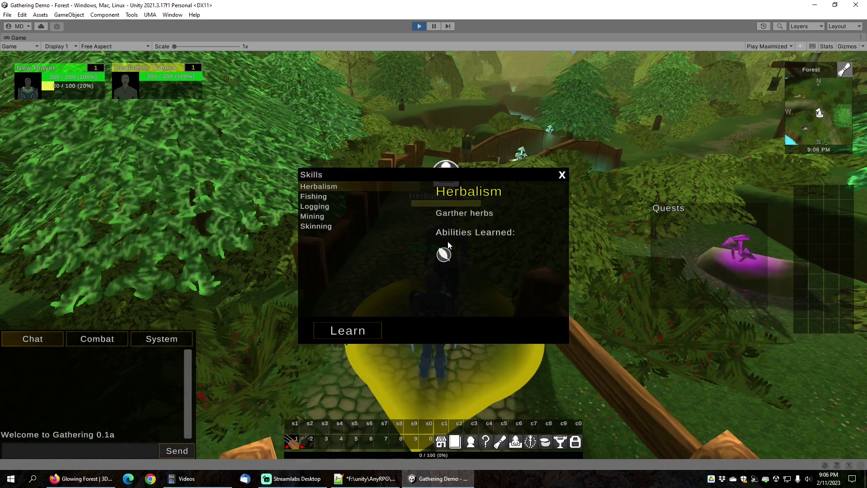
click(328, 226)
click(358, 338)
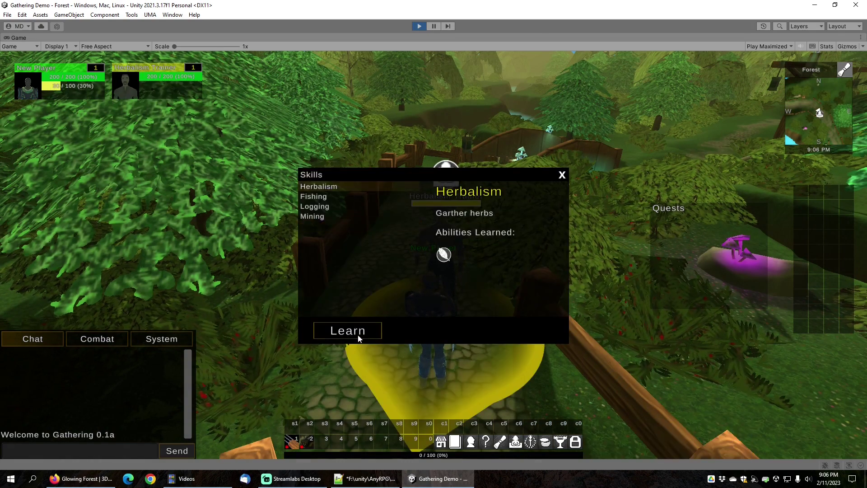
click(560, 174)
Step: Return to the Rabbit at the bridge, kill it, and take all the Animal Hide loot from its corpse
key(w)
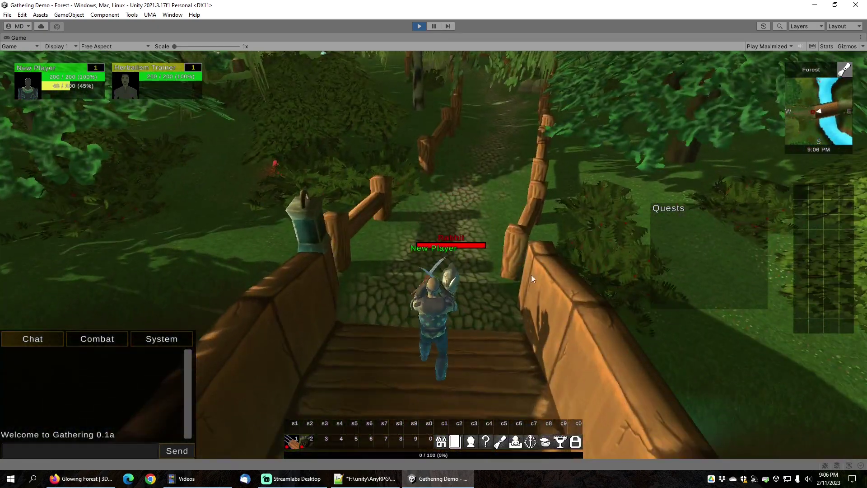
click(457, 286)
key(1)
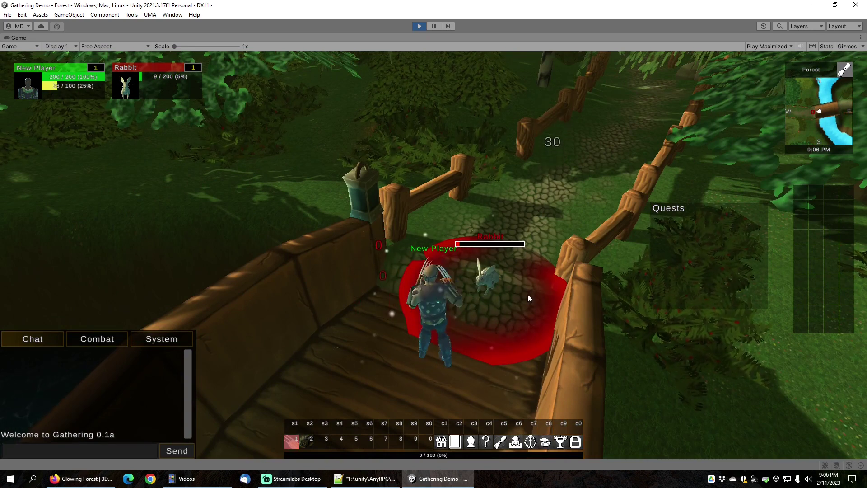
right_click(491, 276)
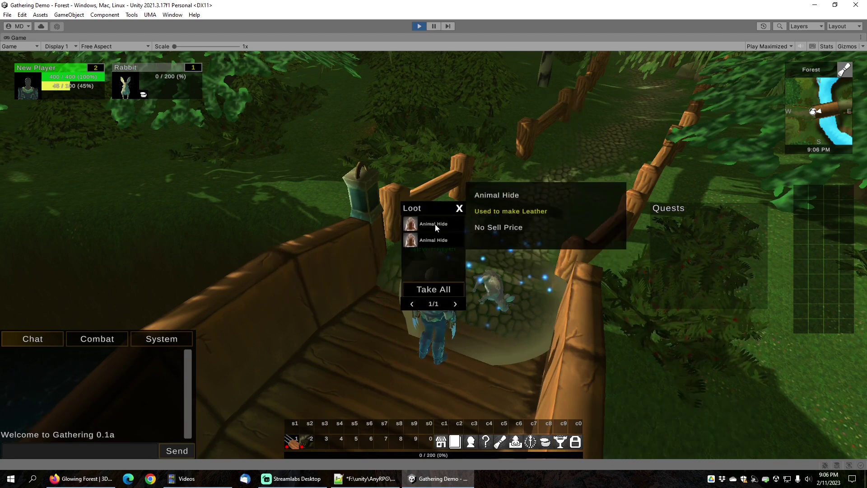
click(437, 289)
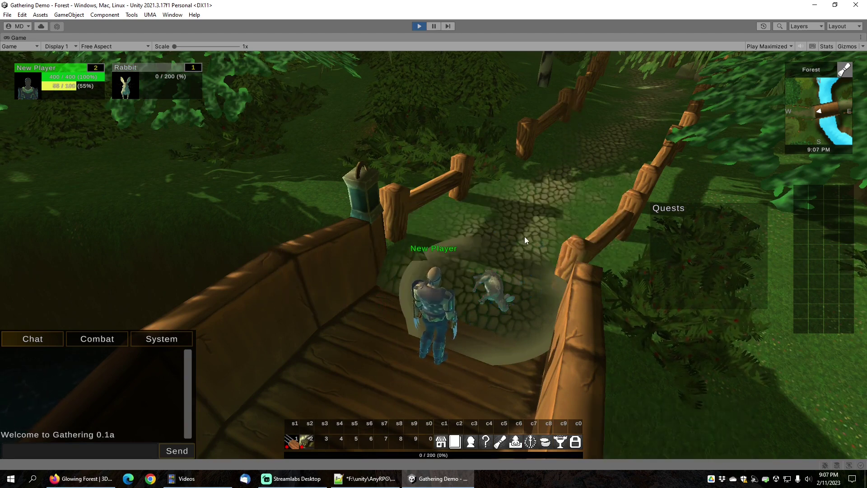